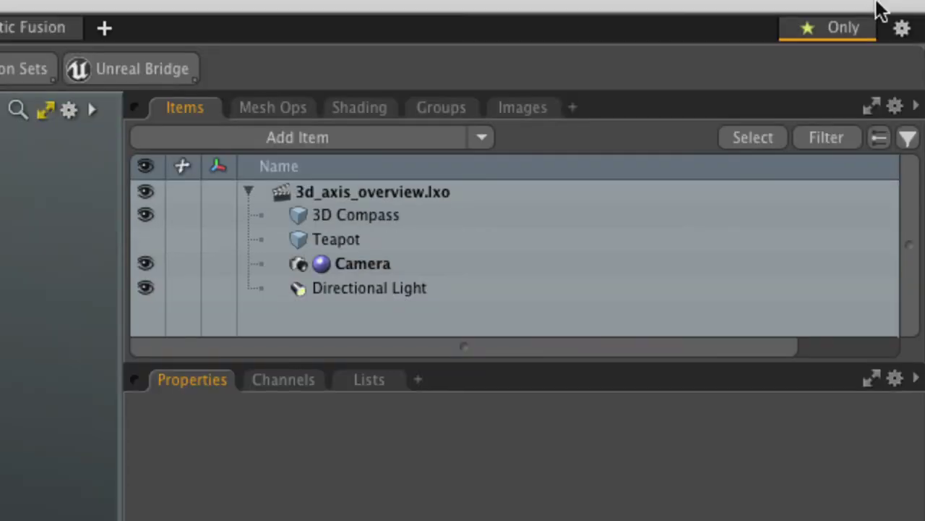
- Hide the 3D Compass mesh, make the Teapot mesh visible, and fit the perspective view to it
left_click(145, 216)
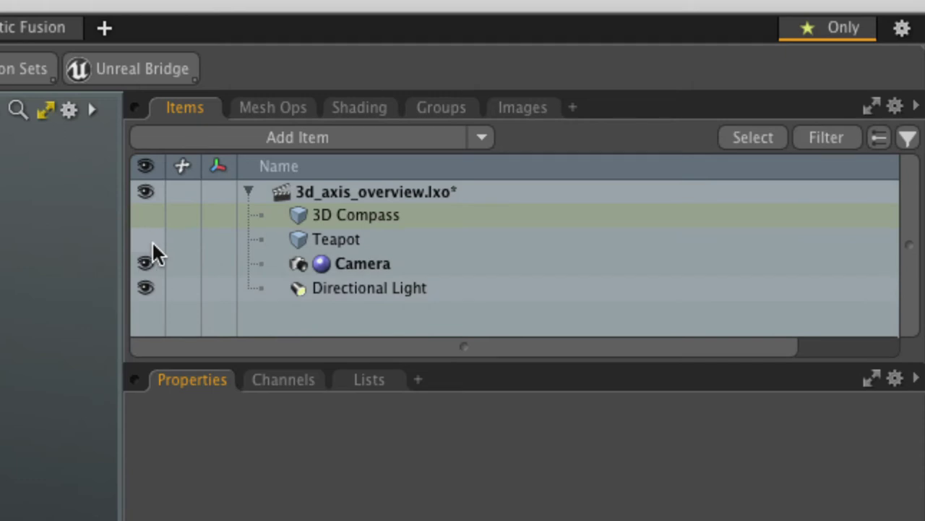
left_click(152, 241)
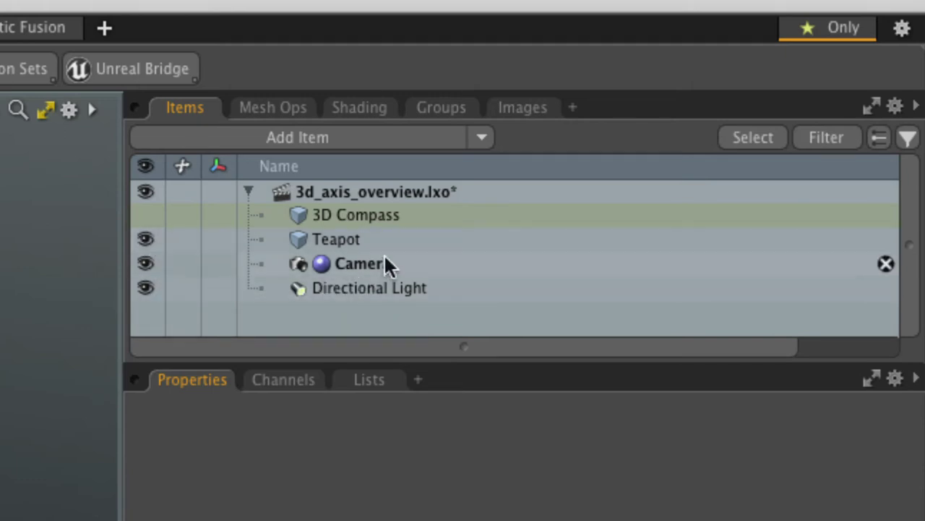
left_click(365, 246)
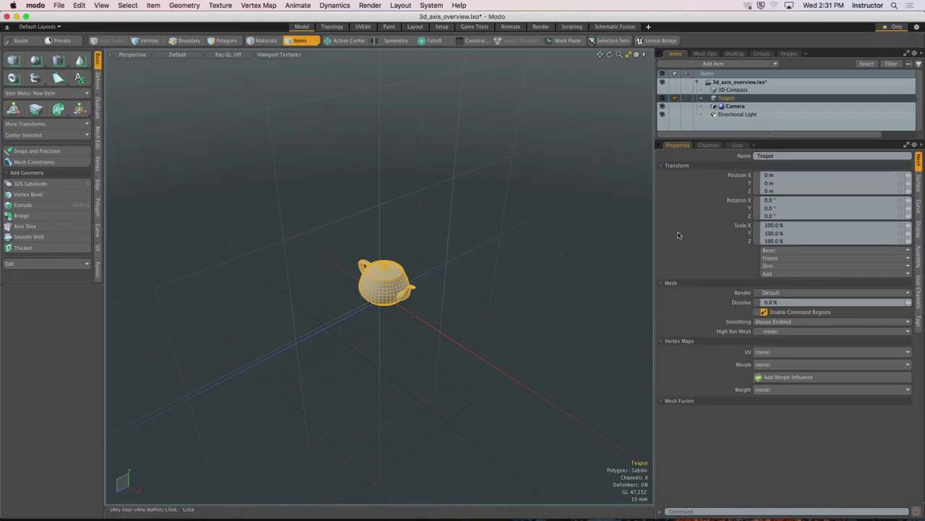
left_click(527, 320)
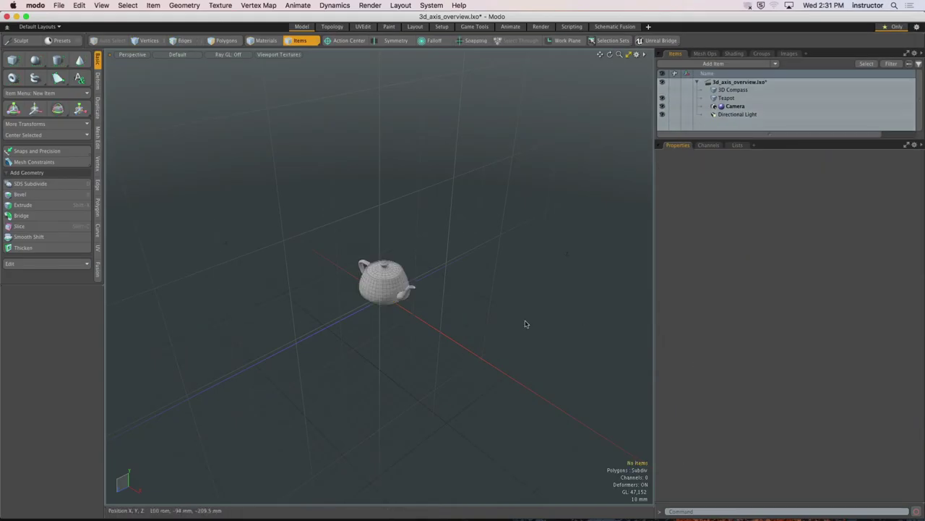
key("a")
left_click_drag(382, 342, 400, 329, "alt")
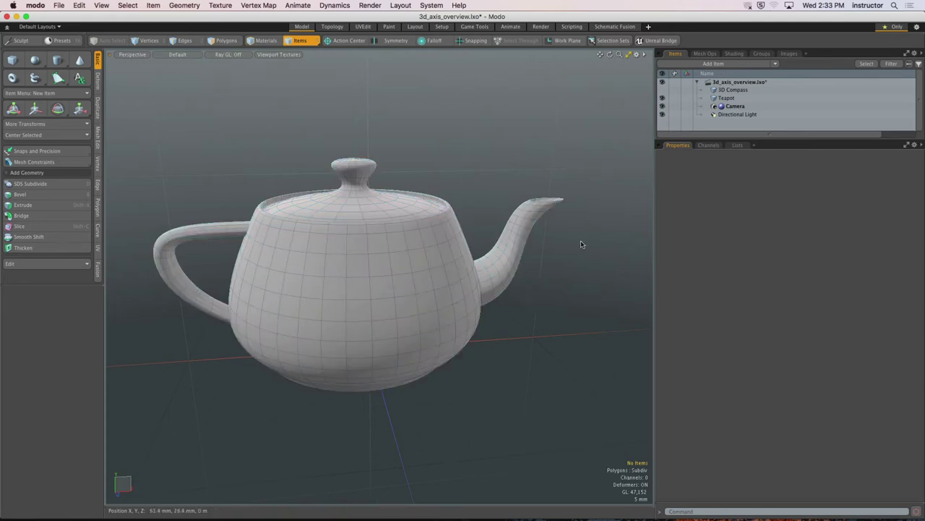
left_click_drag(587, 264, 518, 304, "alt")
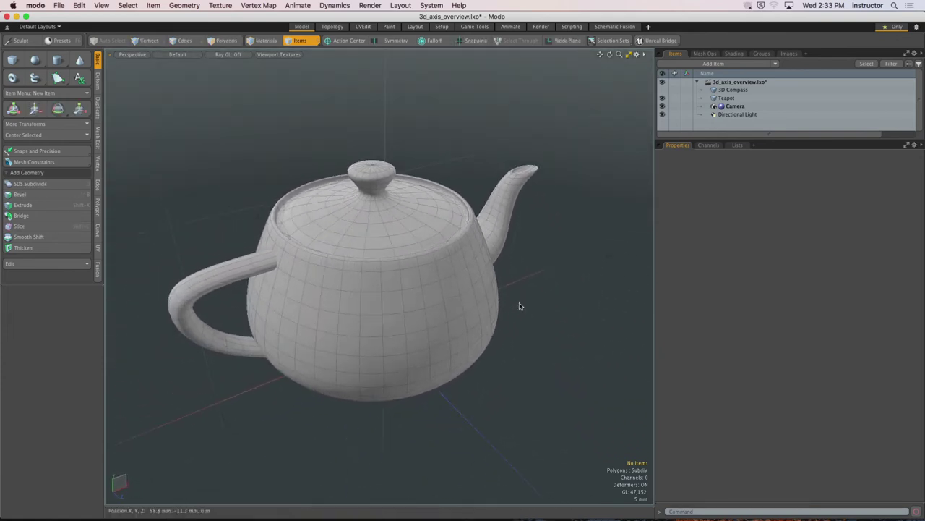
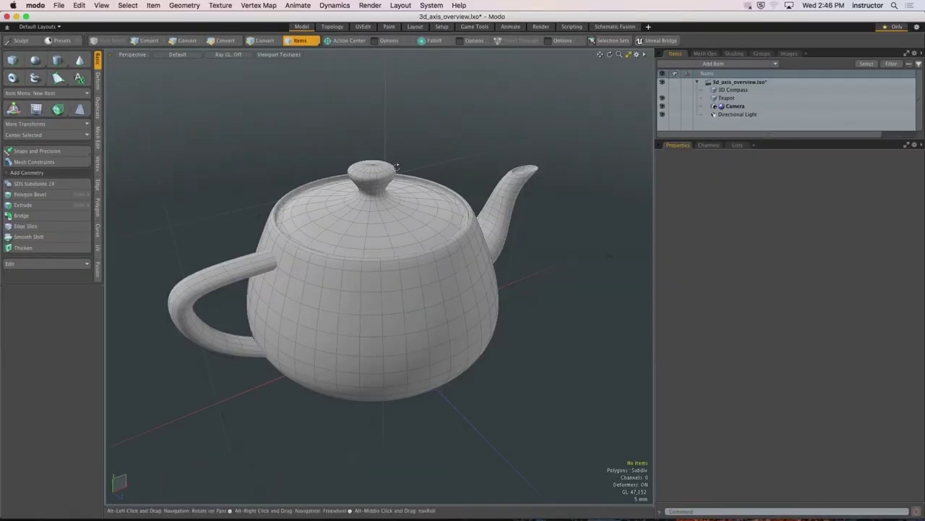
- Move the teapot item to about 3.8 mm on Z and about -5.4 mm on Y
left_click_drag(324, 111, 468, 135, "alt")
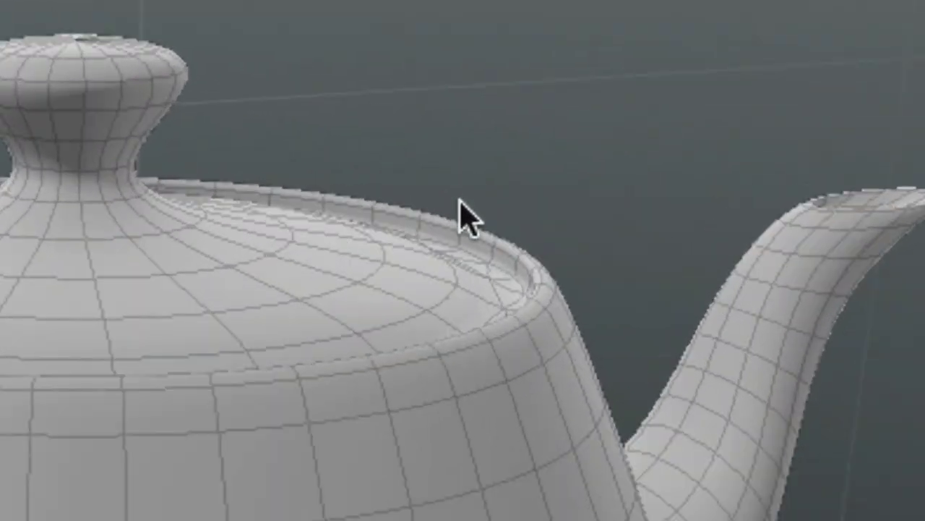
left_click(452, 224)
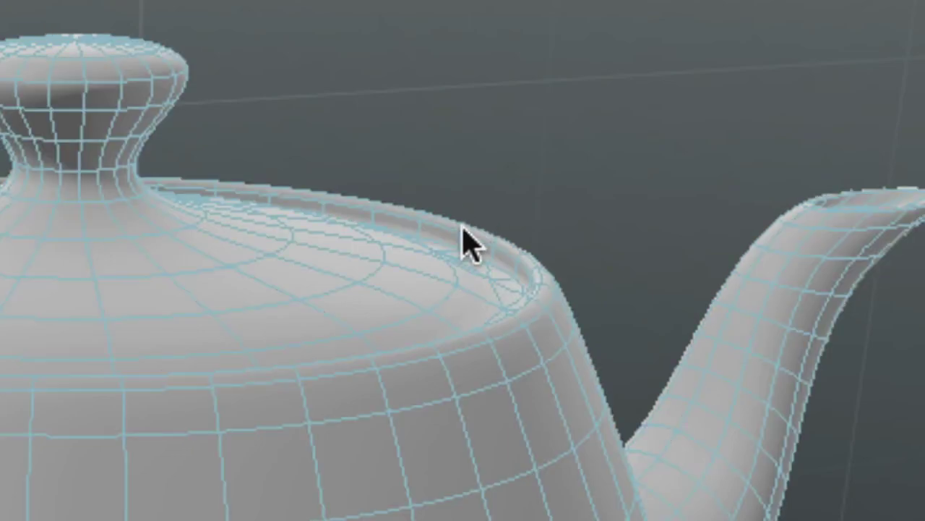
left_click(428, 243)
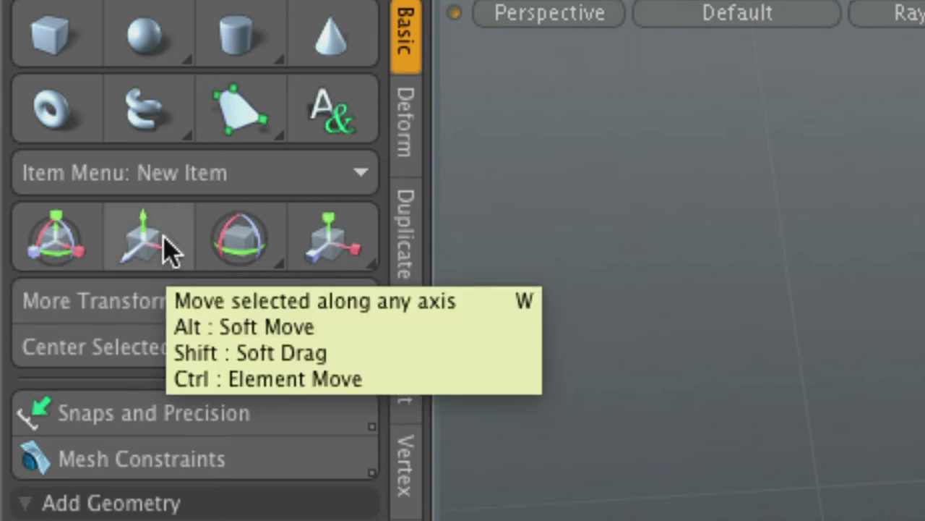
left_click(166, 248)
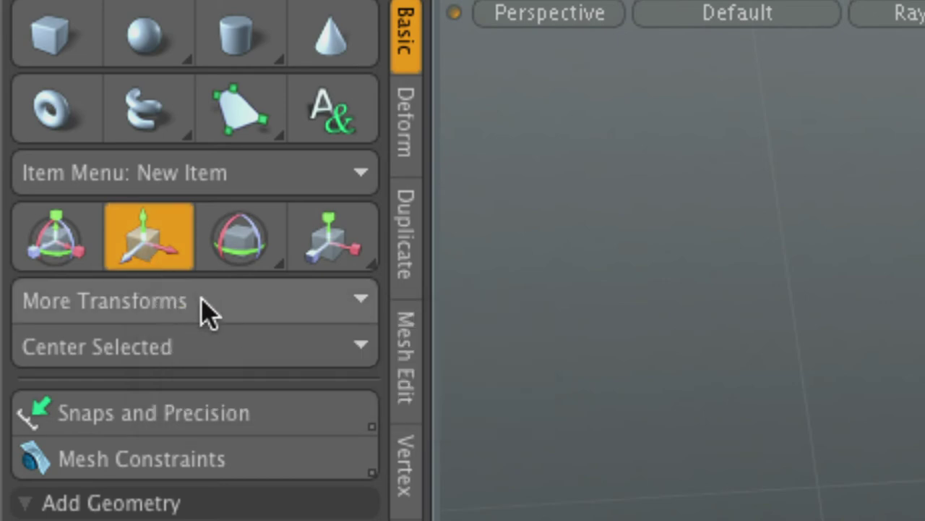
key("q")
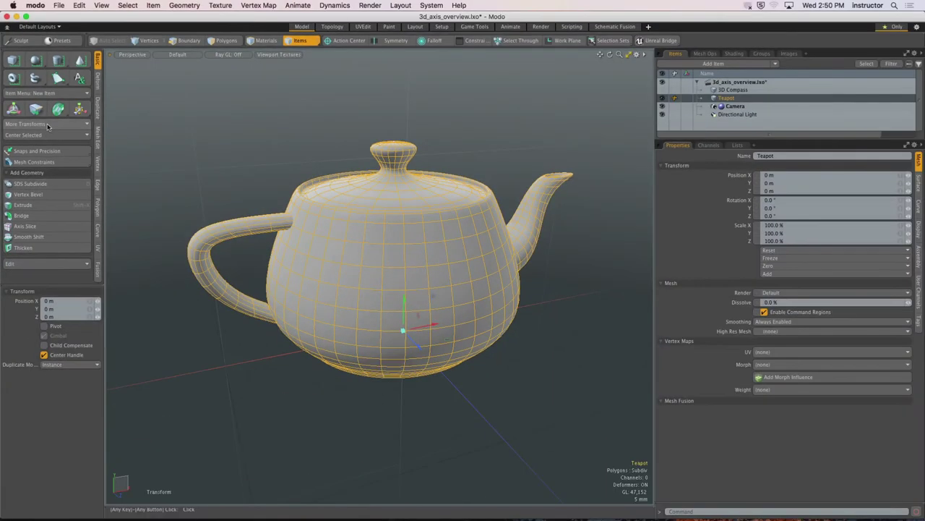
left_click_drag(433, 260, 384, 376, "alt")
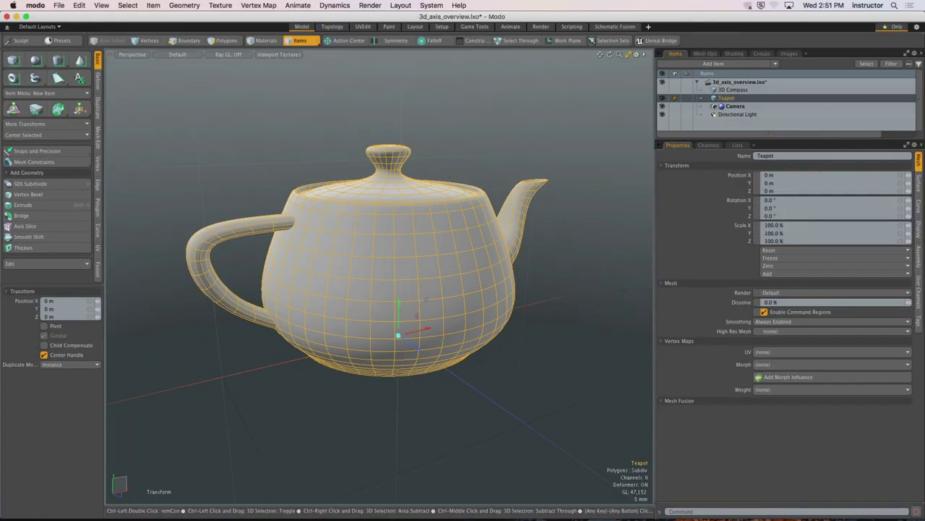
key("w")
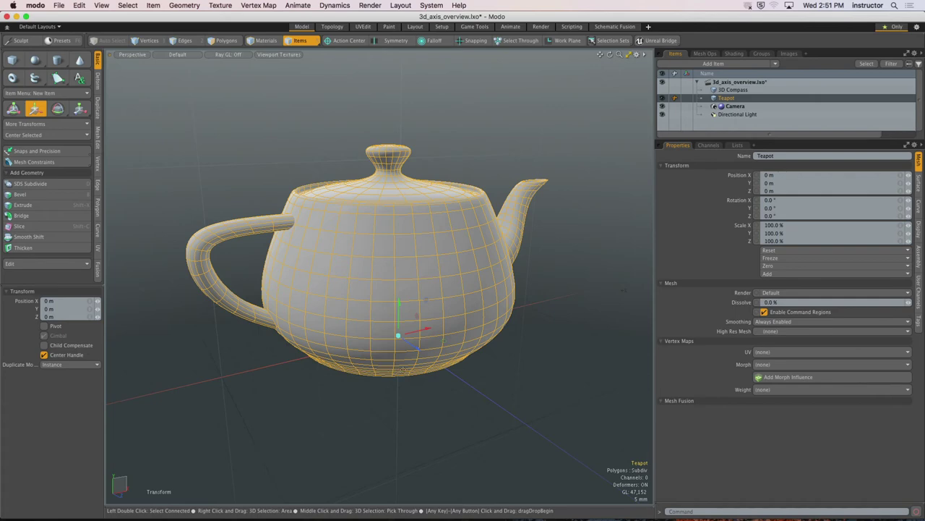
mouse_move(416, 346)
left_mouse_down()
mouse_move(571, 452)
mouse_move(381, 330)
mouse_move(271, 279)
mouse_move(330, 280)
mouse_move(499, 406)
mouse_move(418, 351)
left_mouse_up()
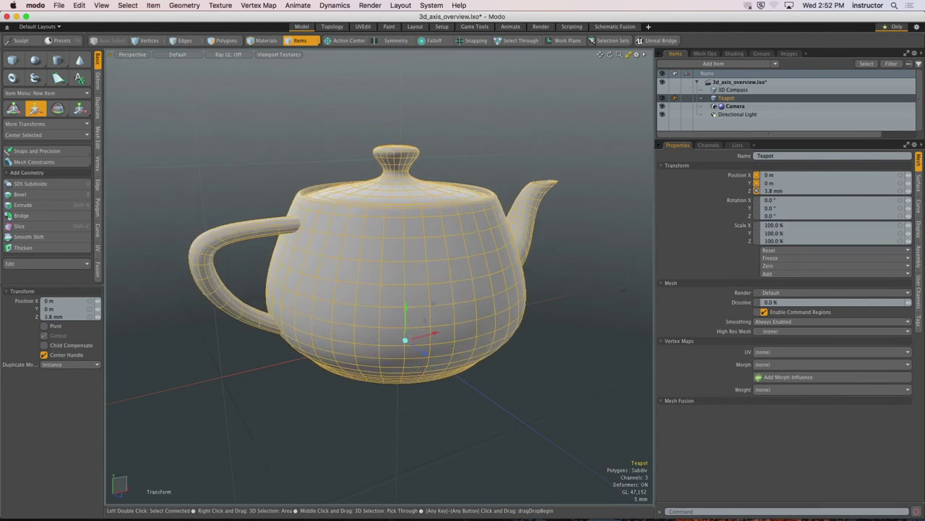
mouse_move(405, 340)
left_mouse_down()
mouse_move(407, 93)
mouse_move(407, 442)
mouse_move(405, 357)
left_mouse_up()
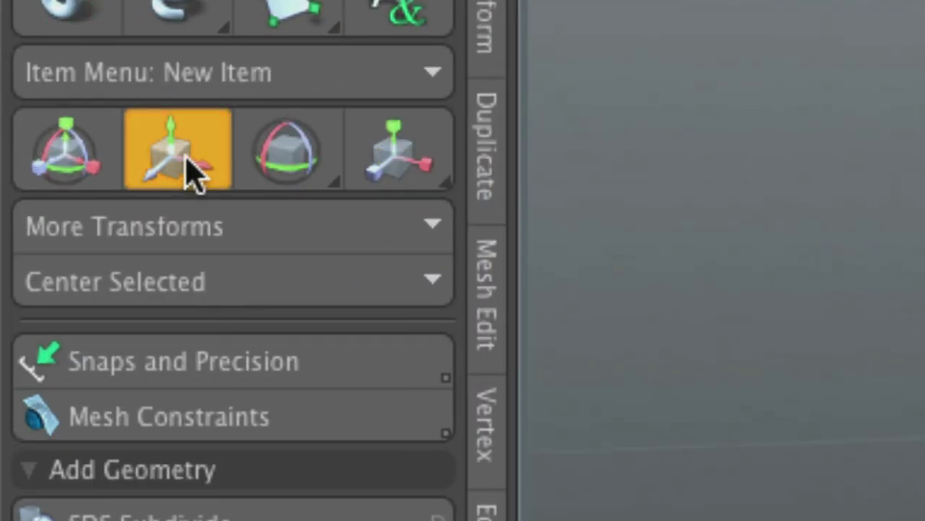
left_click(190, 172)
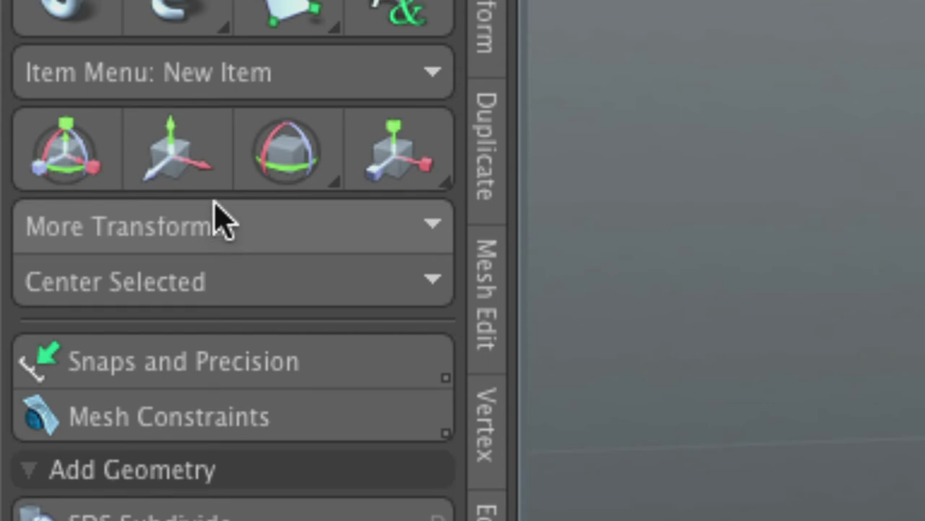
- Rotate the teapot by about 19.65° around its Y axis with the Rotate tool
key("ctrl")
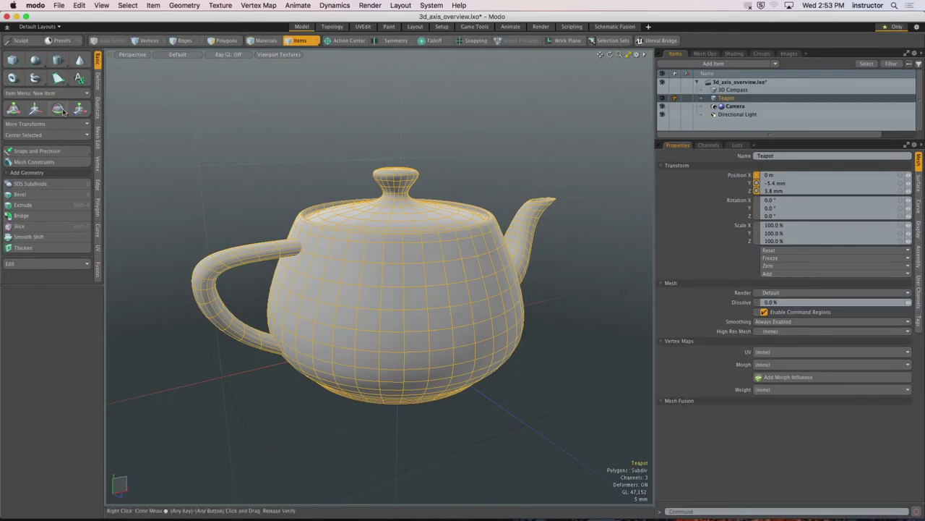
left_click(63, 110)
left_click_drag(353, 267, 361, 339, "alt")
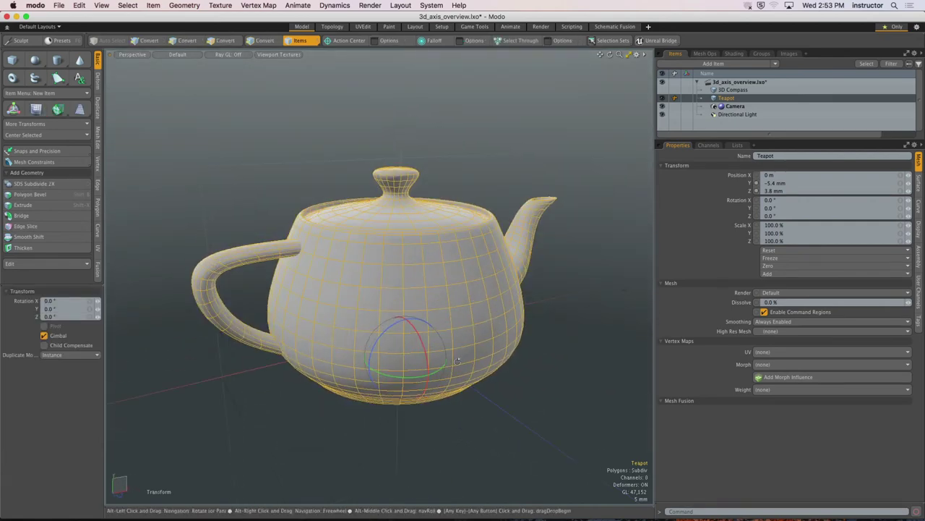
left_click_drag(426, 352, 373, 282)
left_click_drag(390, 318, 399, 381)
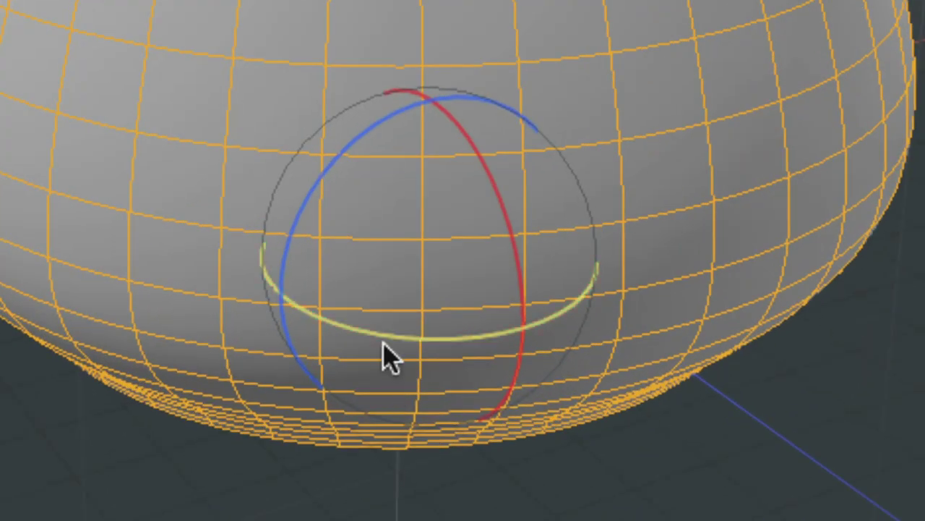
mouse_move(386, 355)
left_mouse_down()
mouse_move(448, 368)
mouse_move(383, 348)
left_mouse_up()
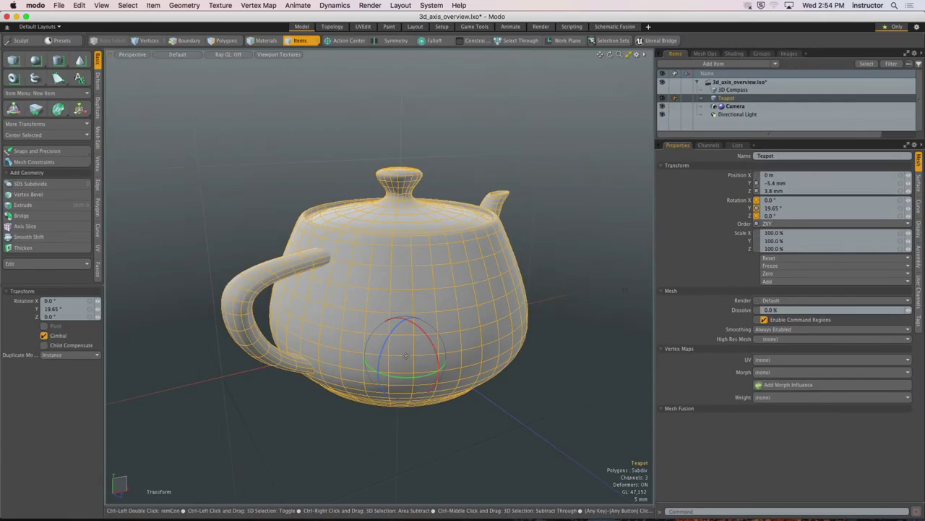
- Try rotating the teapot freely around several axes, and undo this and the earlier Y rotation
key("e")
mouse_move(405, 355)
left_mouse_down()
mouse_move(390, 391)
mouse_move(375, 362)
mouse_move(405, 339)
mouse_move(434, 361)
mouse_move(420, 376)
mouse_move(397, 355)
mouse_move(394, 293)
mouse_move(404, 279)
mouse_move(422, 304)
mouse_move(408, 326)
mouse_move(416, 311)
mouse_move(394, 325)
mouse_move(406, 358)
mouse_move(412, 347)
mouse_move(401, 340)
mouse_move(406, 354)
left_mouse_up()
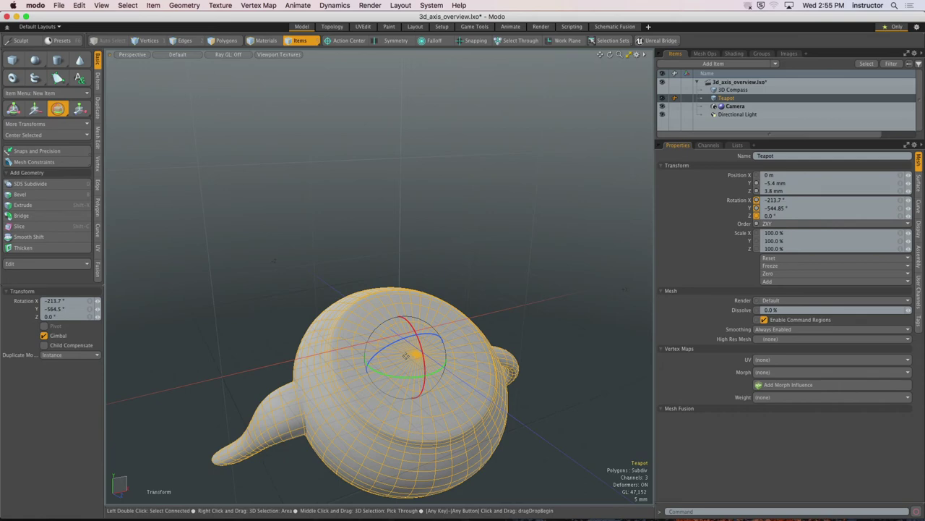
key("super+z")
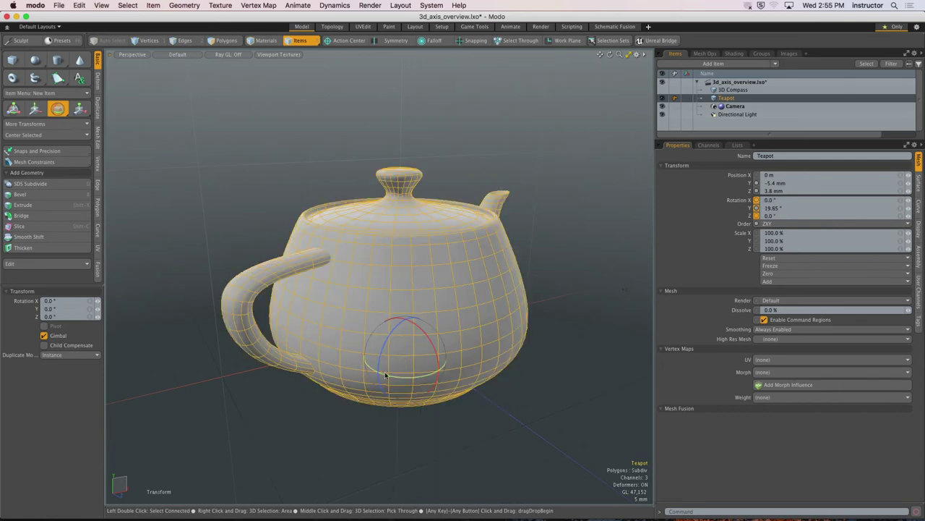
left_click_drag(324, 316, 418, 351, "alt")
key("super+z")
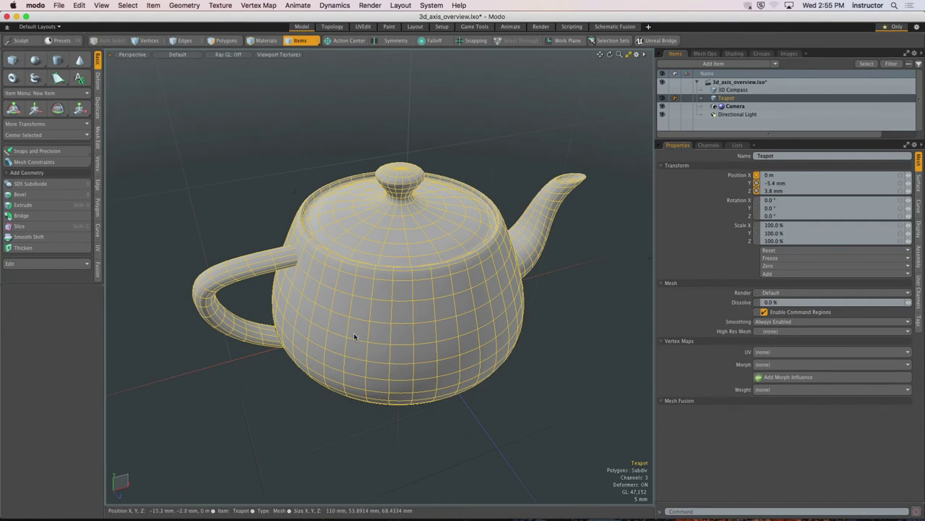
- Set the teapot's Y rotation to exactly 45° in the Rotate tool, and undo that rotation
key("e")
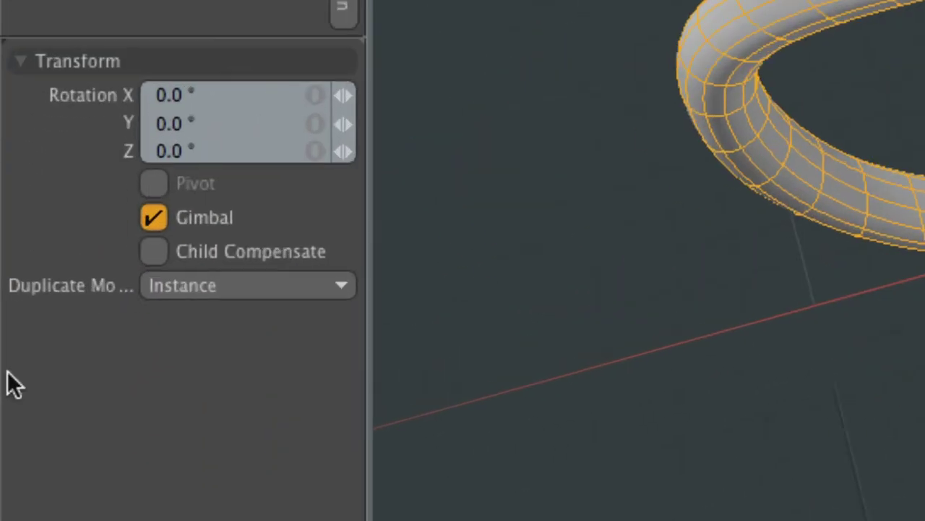
left_click(63, 306)
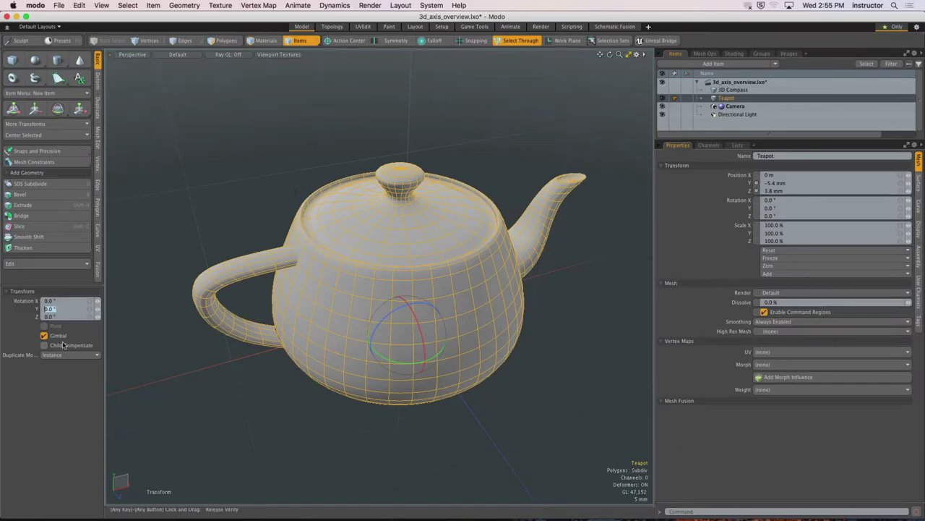
type("45")
key("Return")
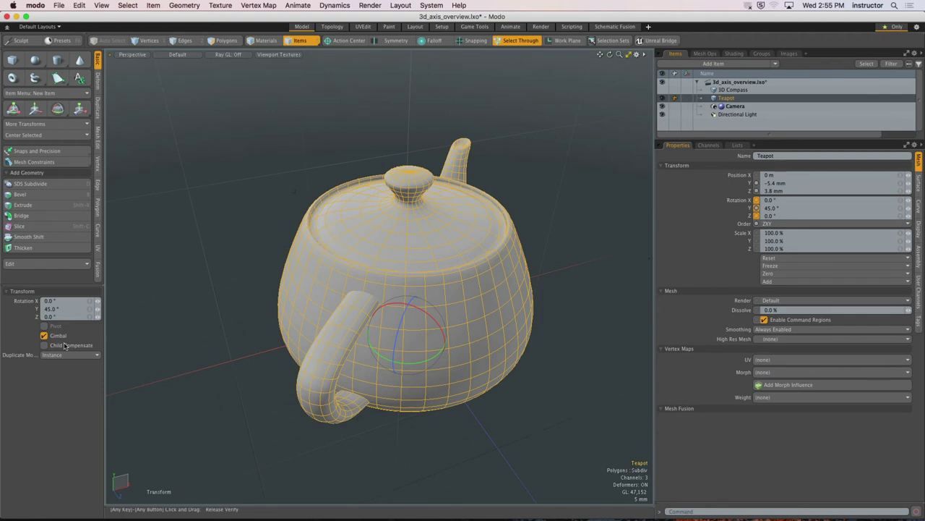
key("super+z")
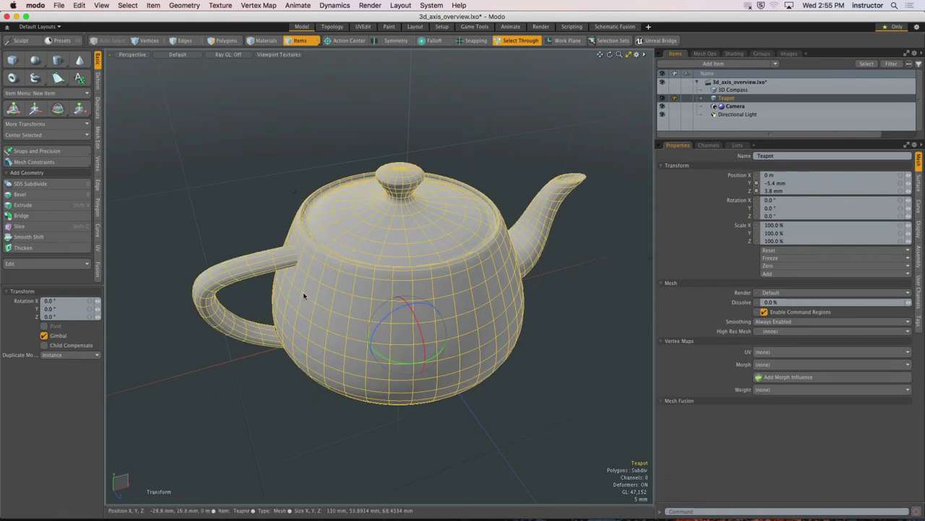
key("space")
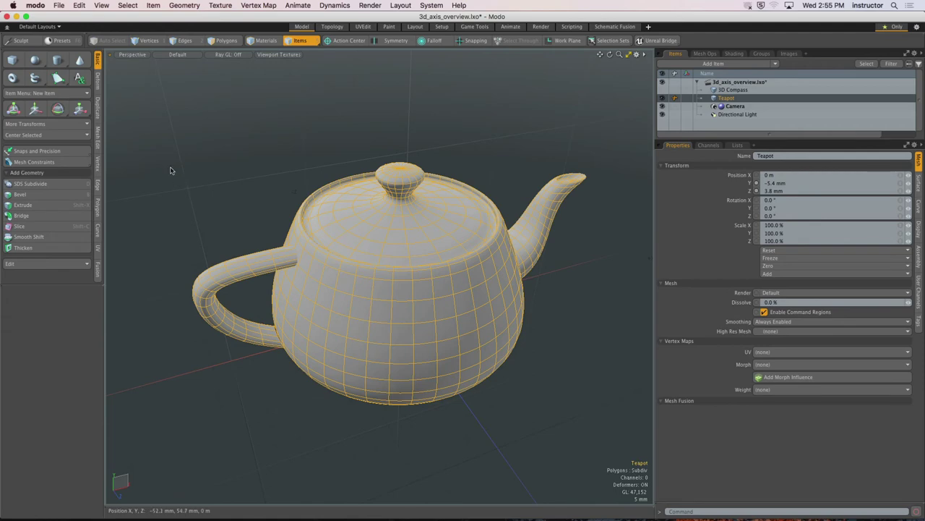
- Scale the teapot uniformly to about 102% on all three axes, keeping it as the selected item
left_click(80, 108)
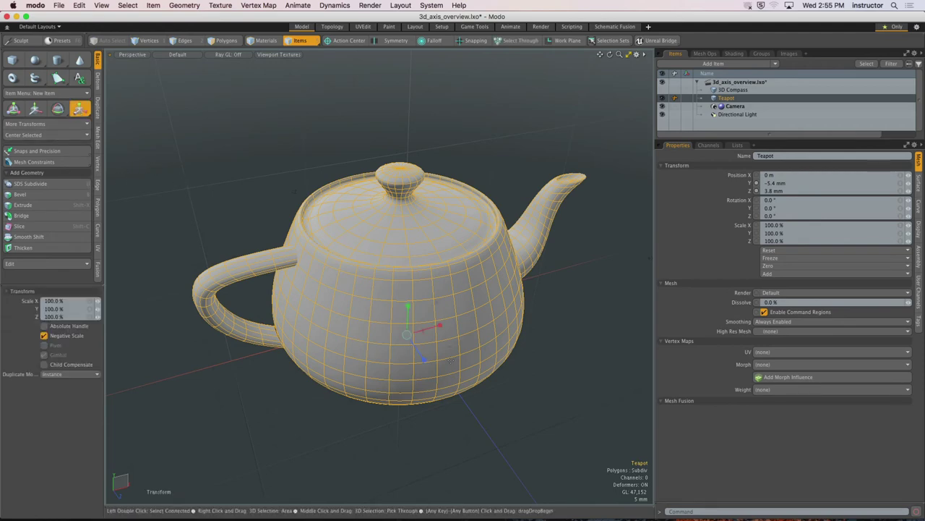
left_click_drag(477, 304, 439, 350, "alt")
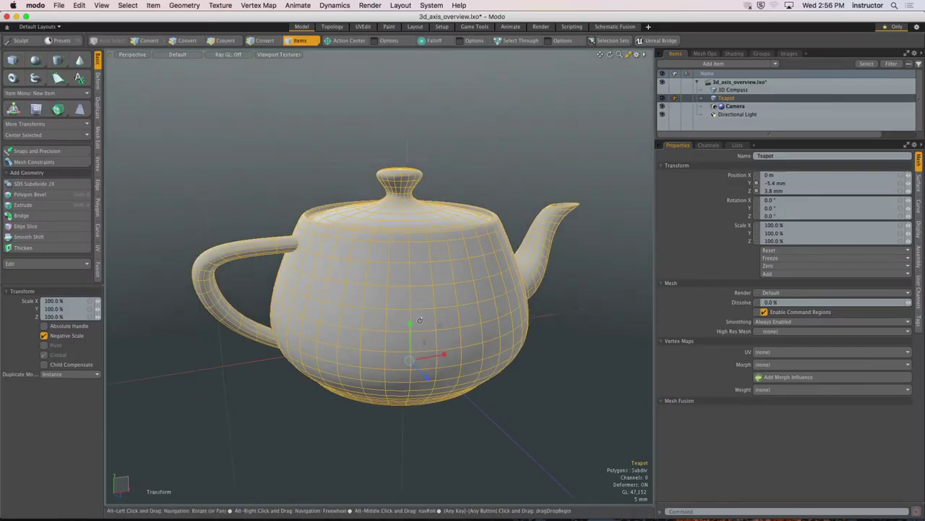
mouse_move(419, 319)
left_mouse_down("alt")
mouse_move(404, 329)
mouse_move(403, 359)
mouse_move(403, 330)
mouse_move(403, 364)
mouse_move(403, 325)
mouse_move(355, 314)
mouse_move(450, 330)
mouse_move(406, 345)
mouse_move(406, 311)
mouse_move(410, 332)
left_mouse_up("alt")
key("ctrl+z")
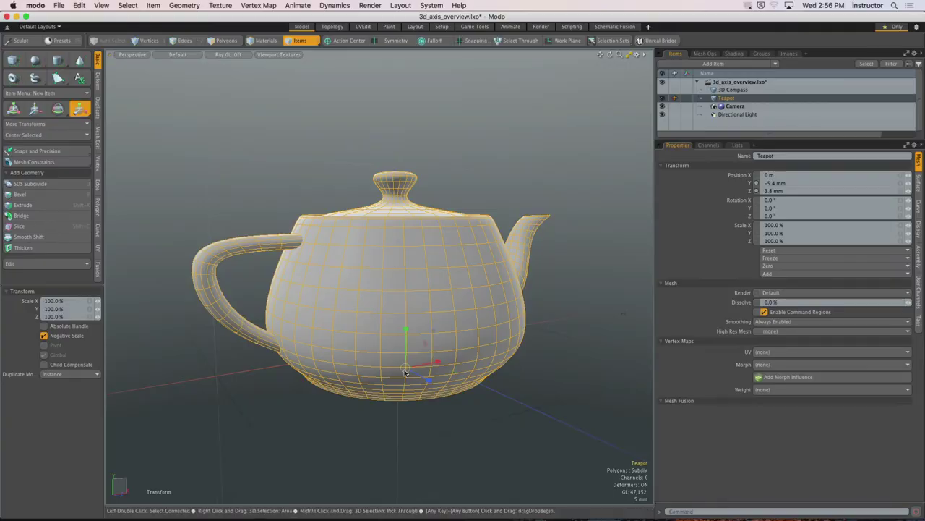
left_click_drag(405, 372, 570, 350)
key("q")
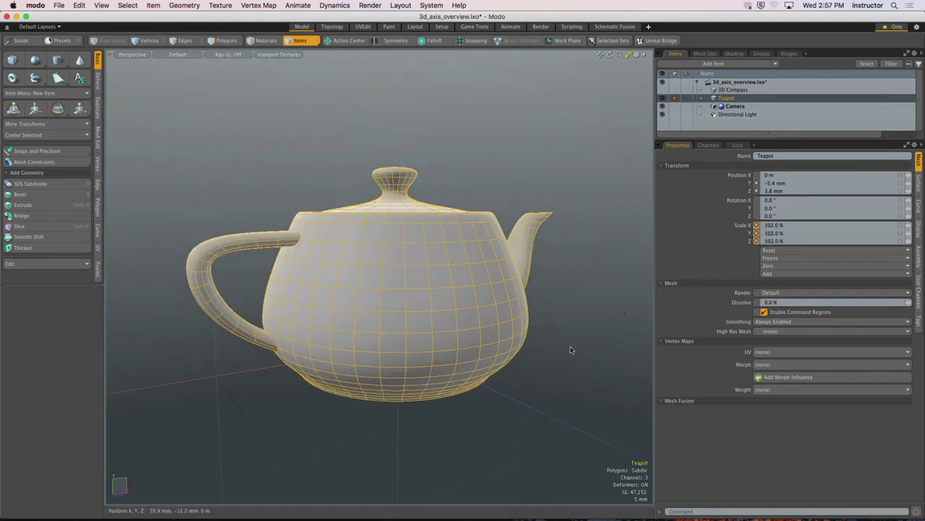
left_click(570, 350)
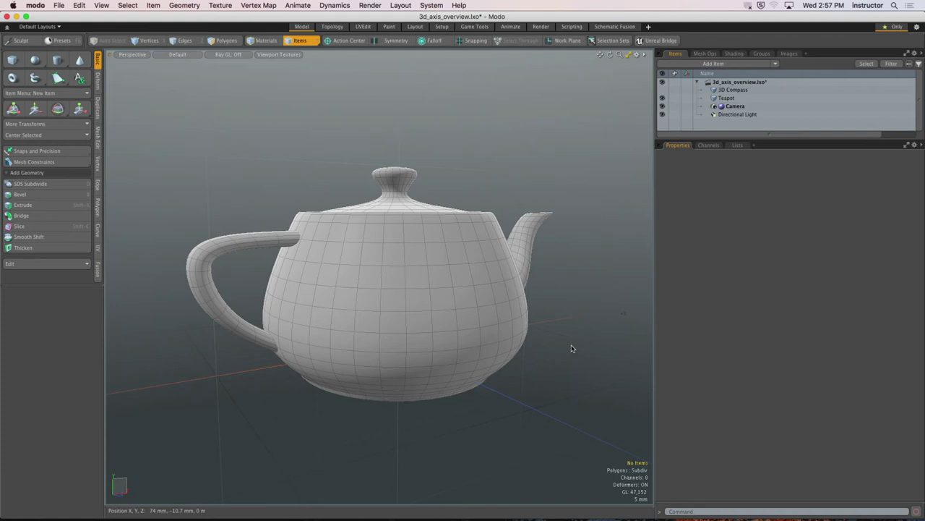
left_click(478, 340)
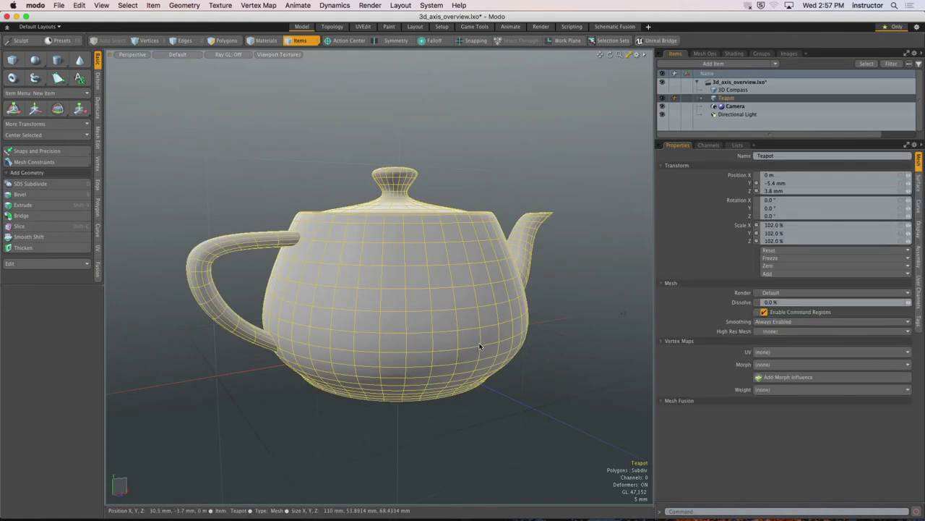
- Try scaling the teapot uniformly past zero to about -80% with the Scale tool, and undo the scaling
key("r")
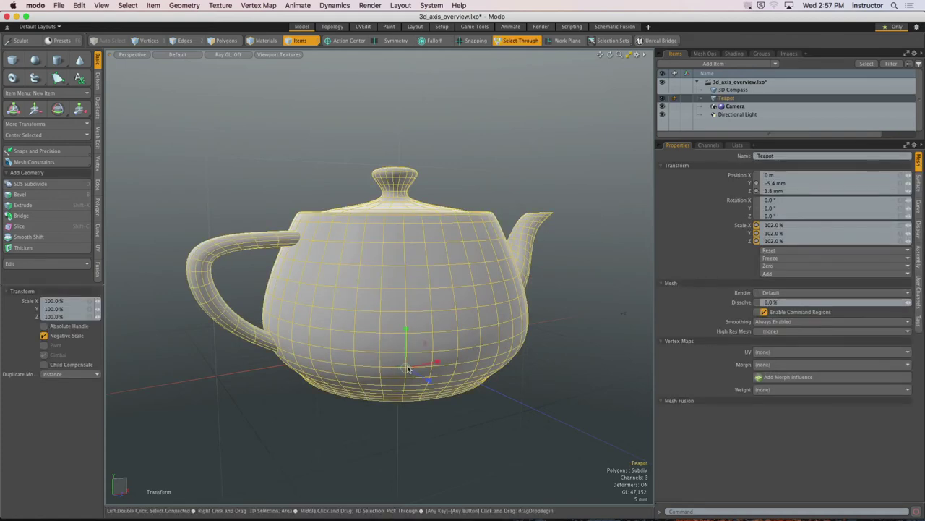
left_click_drag(481, 347, 358, 347)
key("ctrl+z")
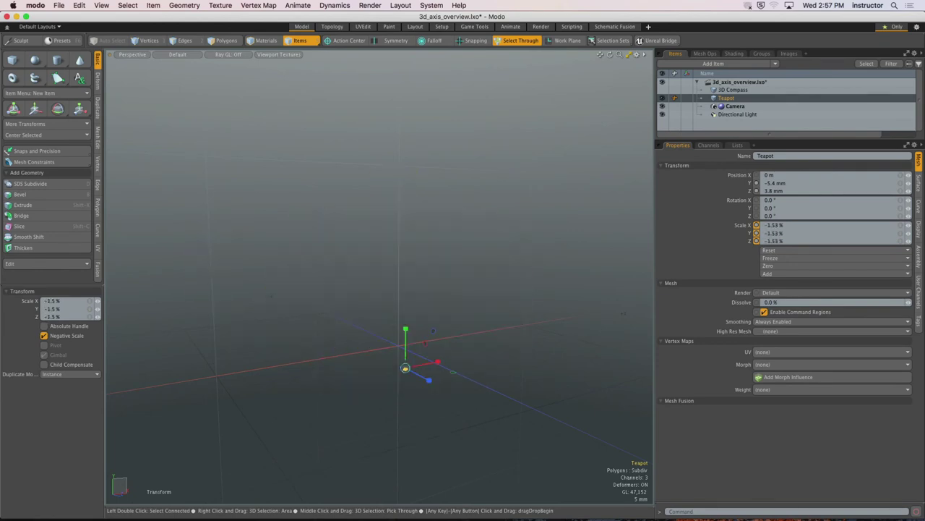
mouse_move(405, 367)
left_mouse_down()
mouse_move(448, 367)
mouse_move(401, 367)
left_mouse_up()
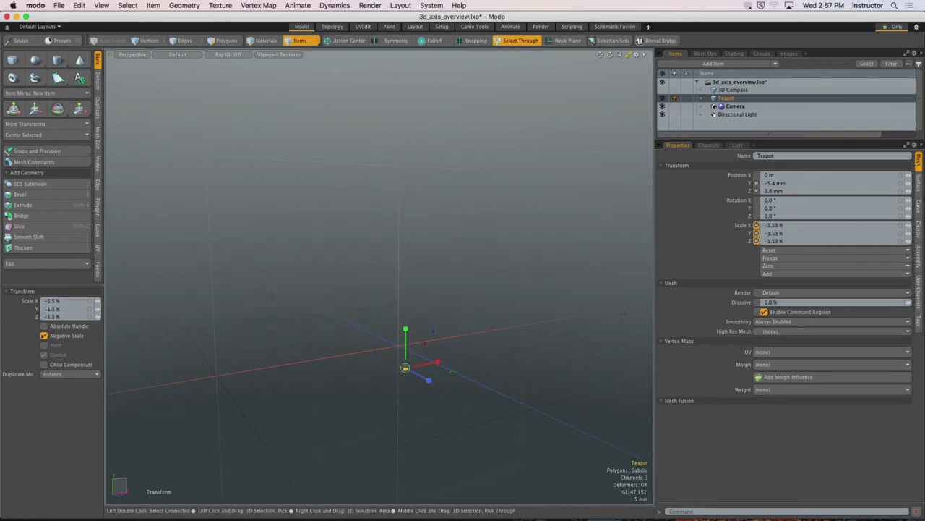
left_click_drag(405, 367, 238, 368)
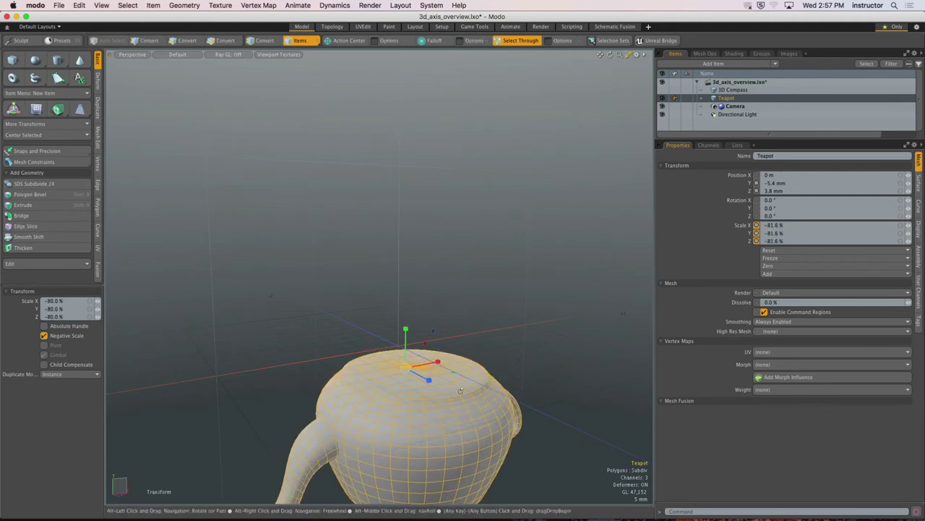
left_click_drag(441, 405, 456, 425, "alt")
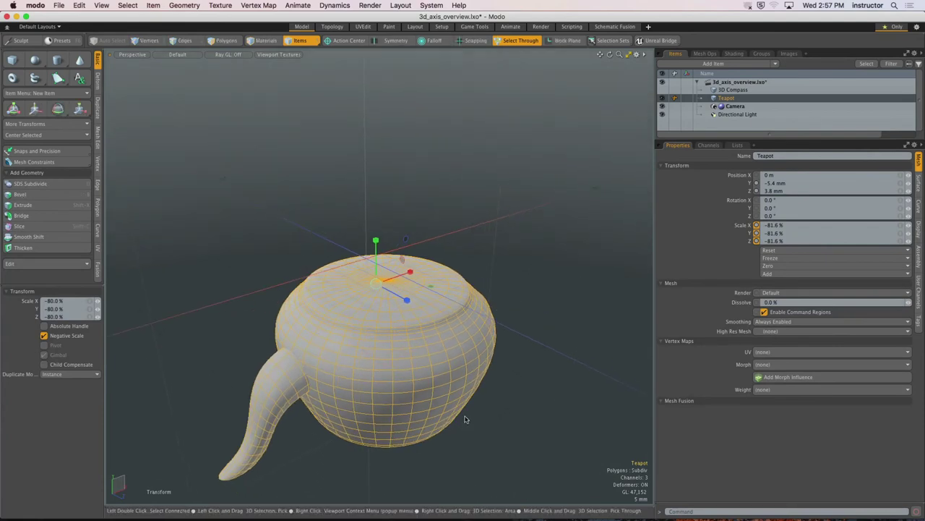
key("super+z")
key("super+z")
key("space")
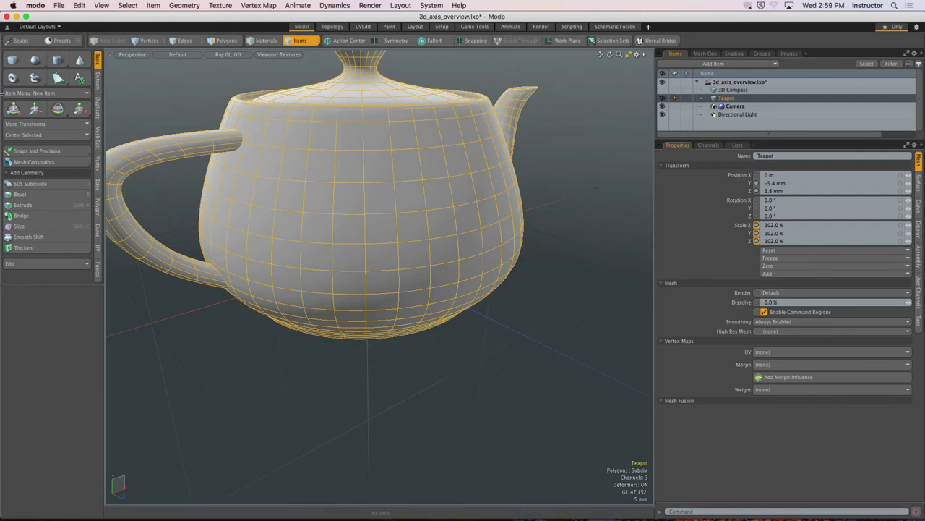
- Frame the teapot, try moving it about 226.5 mm along Z with the combined Transform tool, and undo the move
key("a")
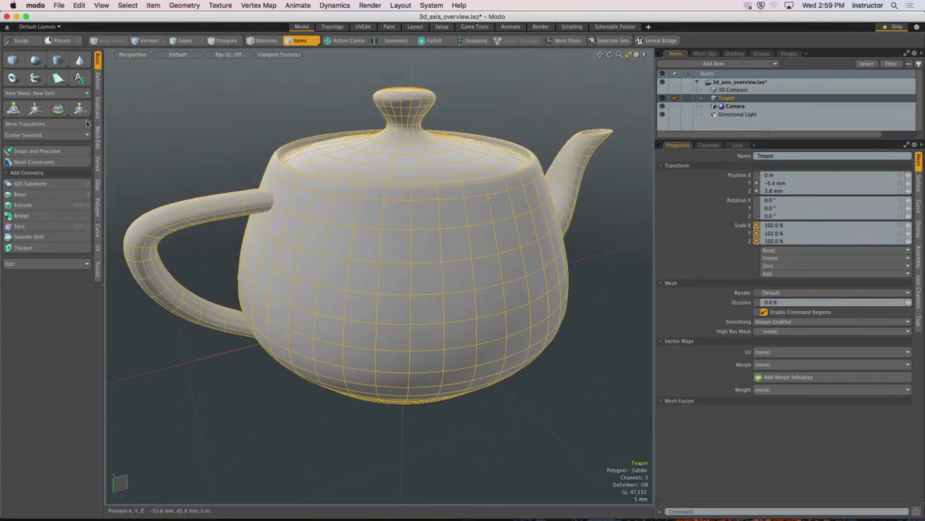
left_click(13, 108)
left_click_drag(477, 405, 478, 373, "alt")
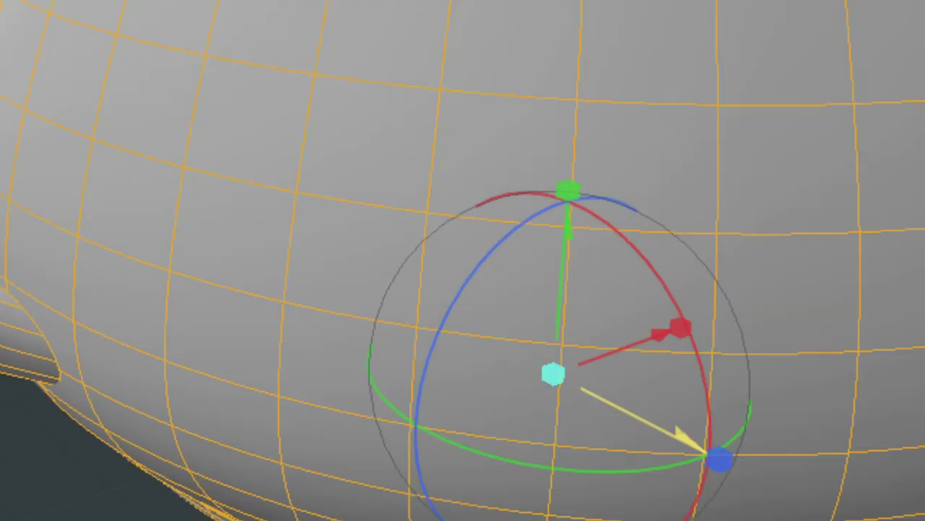
left_click_drag(679, 434, 361, 282)
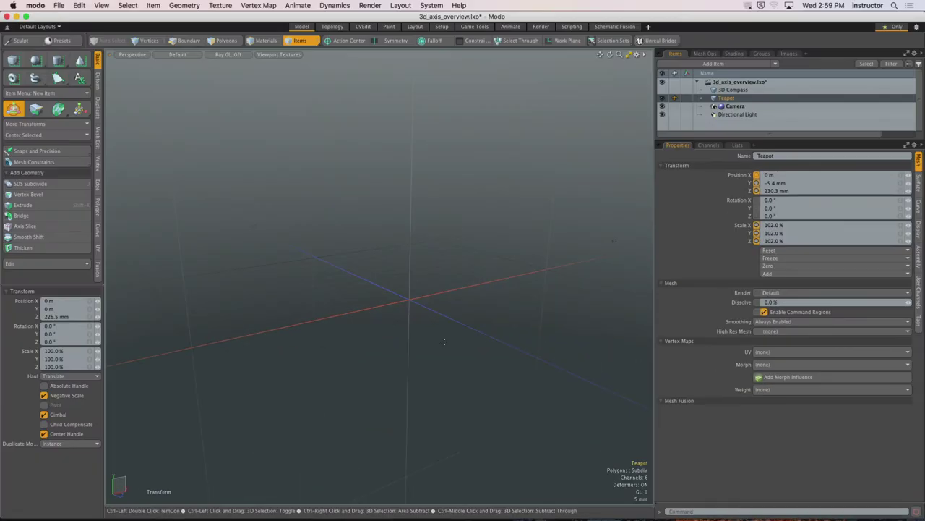
key("super+z")
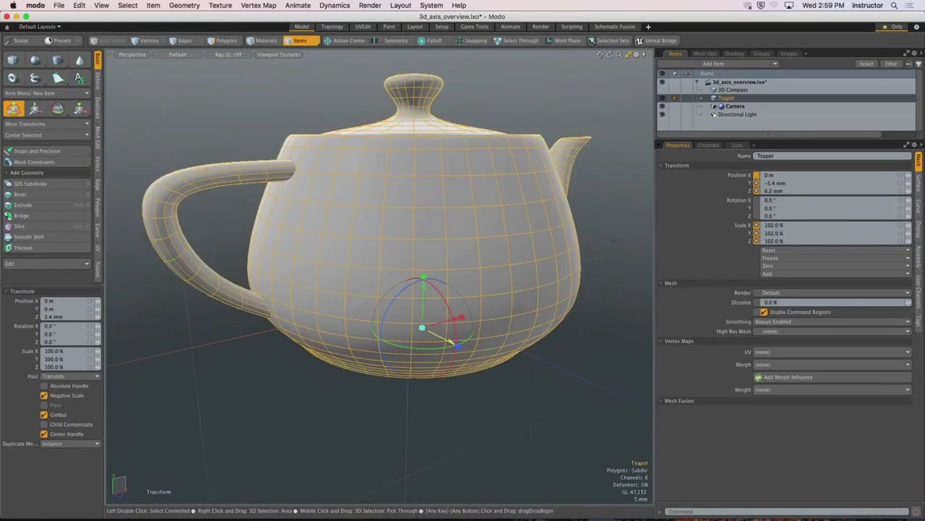
- Try rotating the teapot about 10.5° around X and scaling it to about 132.5% in X, and undo these transforms
left_click_drag(436, 299, 471, 314)
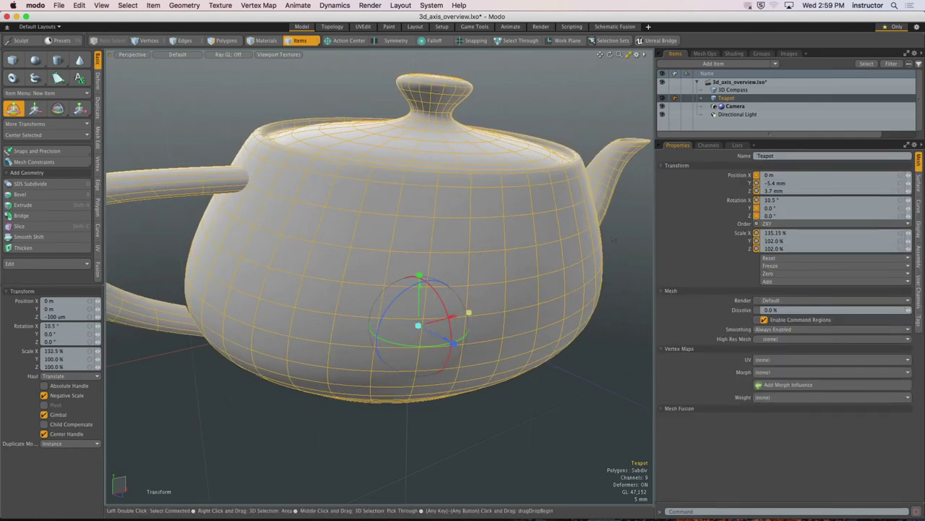
key("super+z")
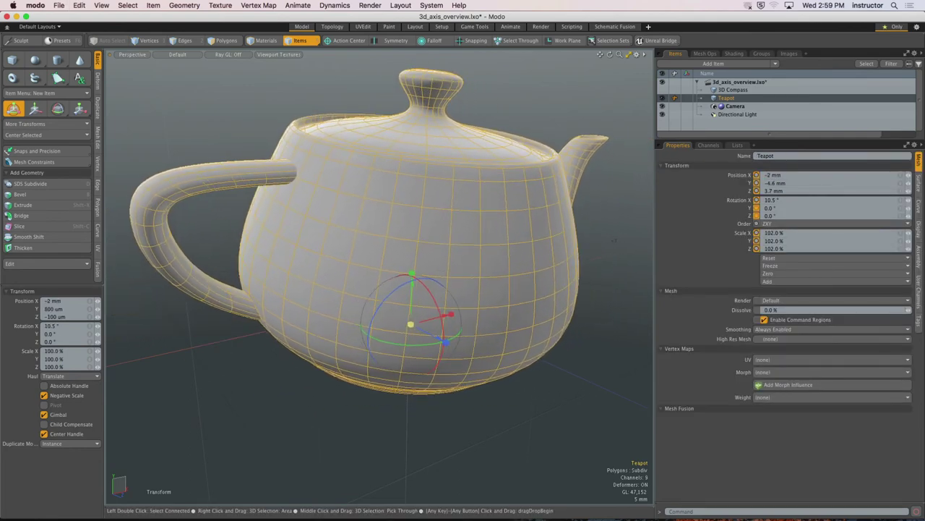
key("super+z")
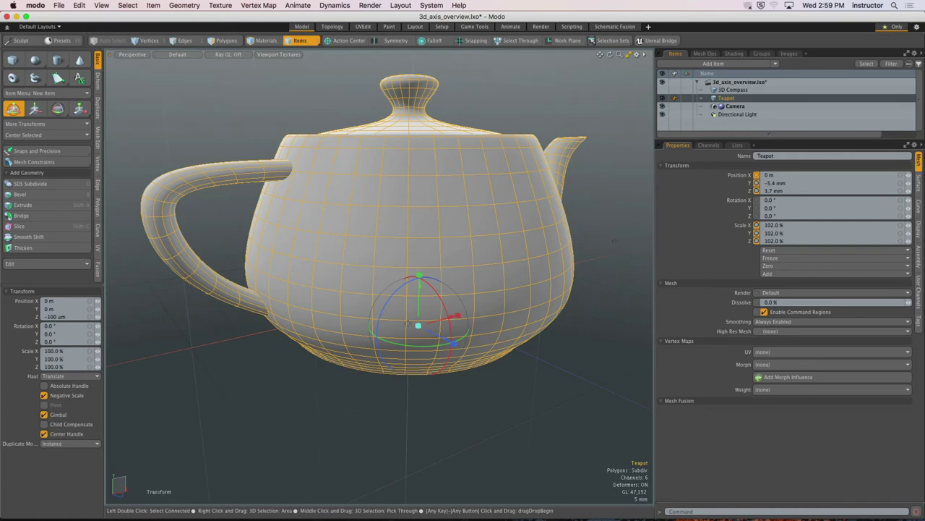
key("space")
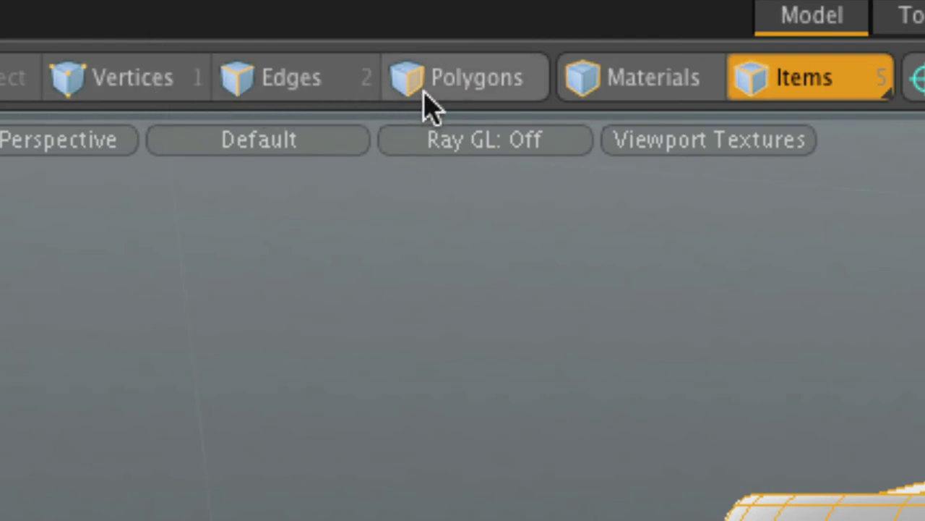
- Switch to Vertices mode and select a single vertex on the teapot's lid, in front of the knob
left_click(148, 83)
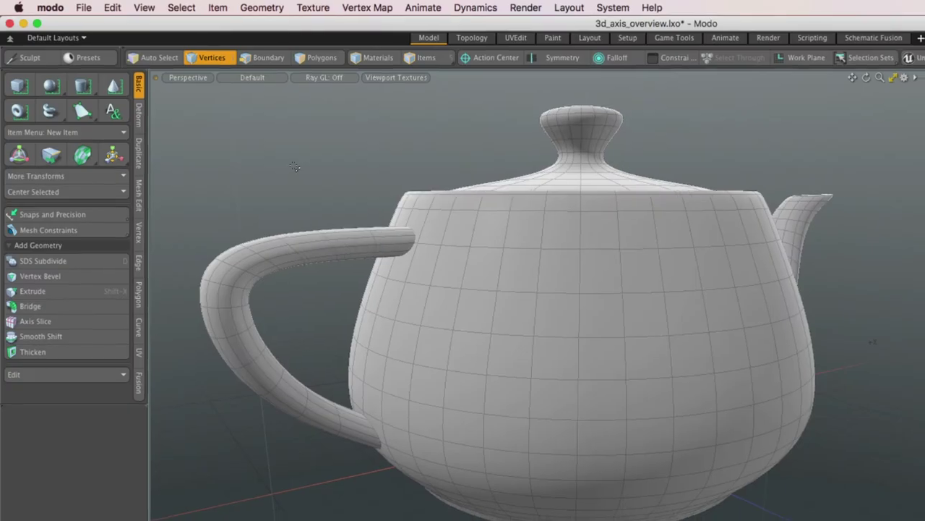
left_click_drag(295, 167, 506, 253, "alt")
scroll(559, 267, "up", 3)
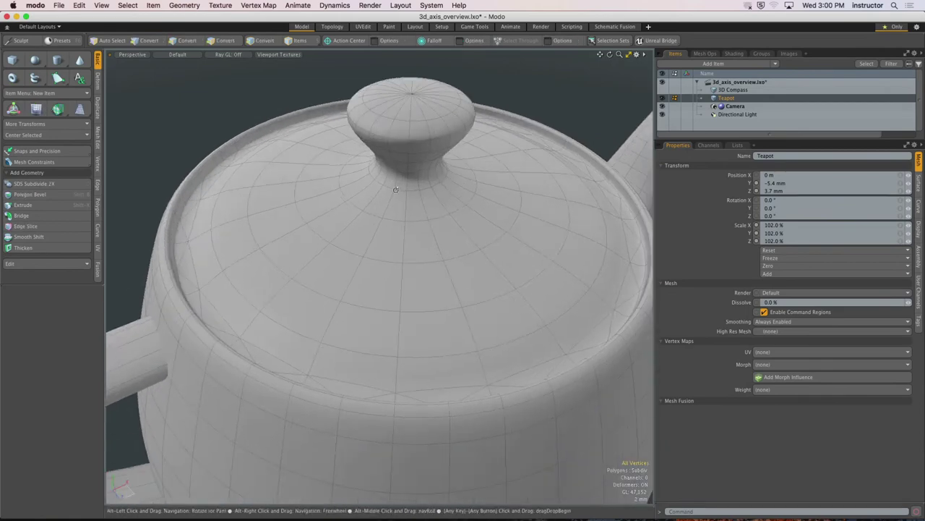
left_click_drag(395, 190, 399, 196, "alt")
left_click(413, 227)
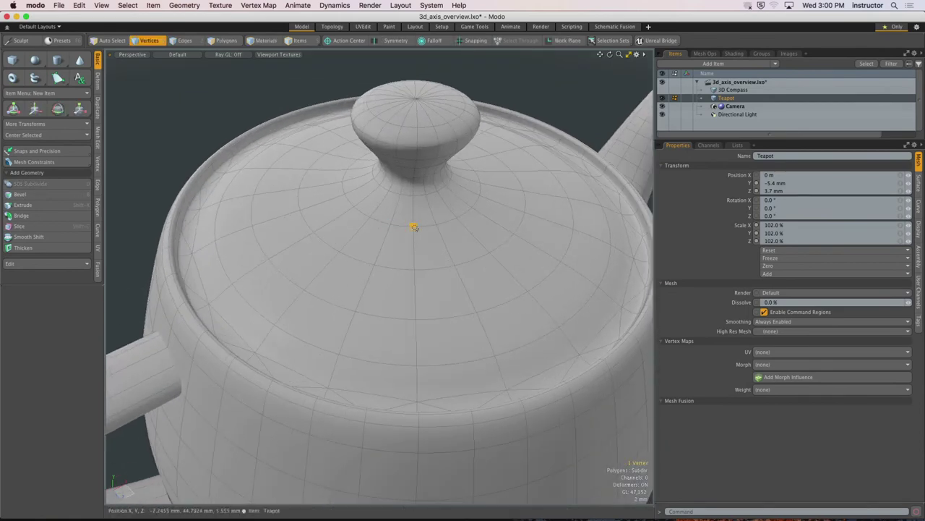
left_click(414, 268)
mouse_move(383, 278)
left_mouse_down("alt")
mouse_move(347, 249)
mouse_move(355, 242)
mouse_move(418, 270)
mouse_move(481, 268)
mouse_move(393, 275)
left_mouse_up("alt")
- Try moving the selected lid vertex about -8.4 mm along Y with the Move tool, and undo the move
key("w")
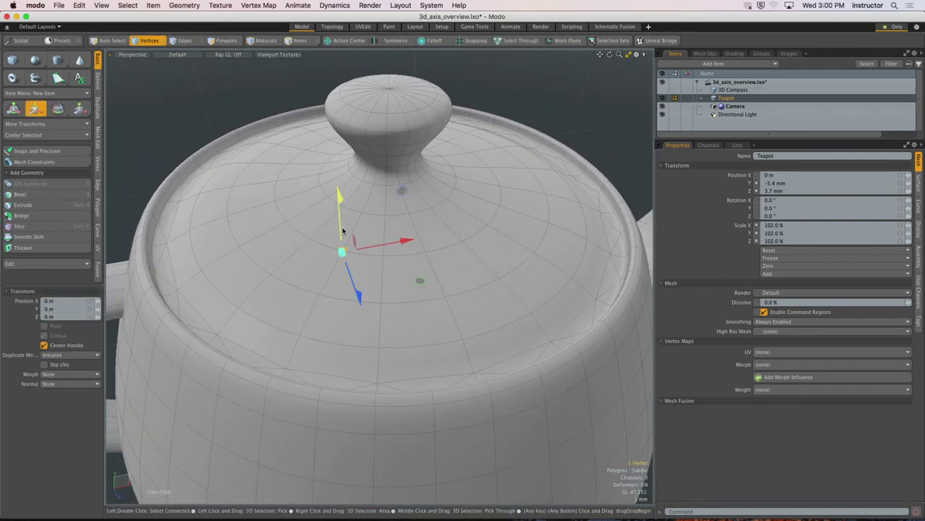
left_click_drag(343, 230, 345, 301)
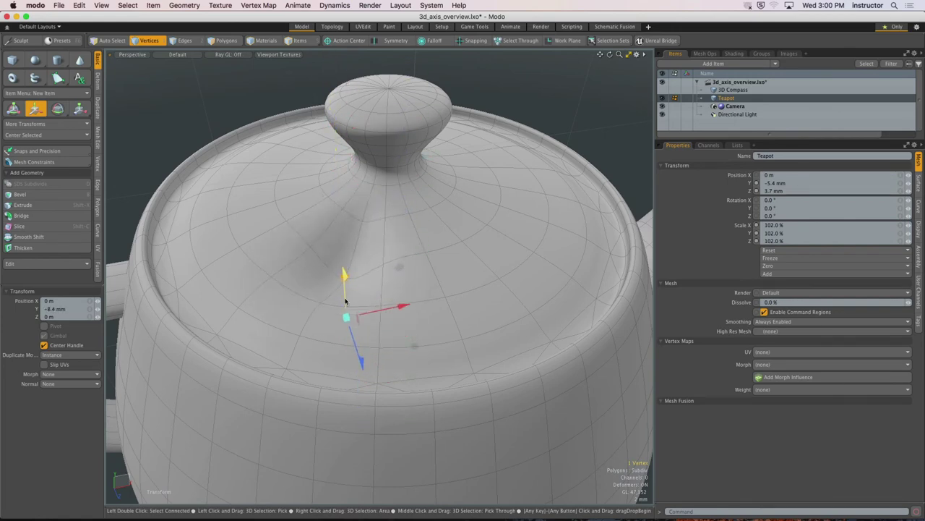
key("super+z")
key("space")
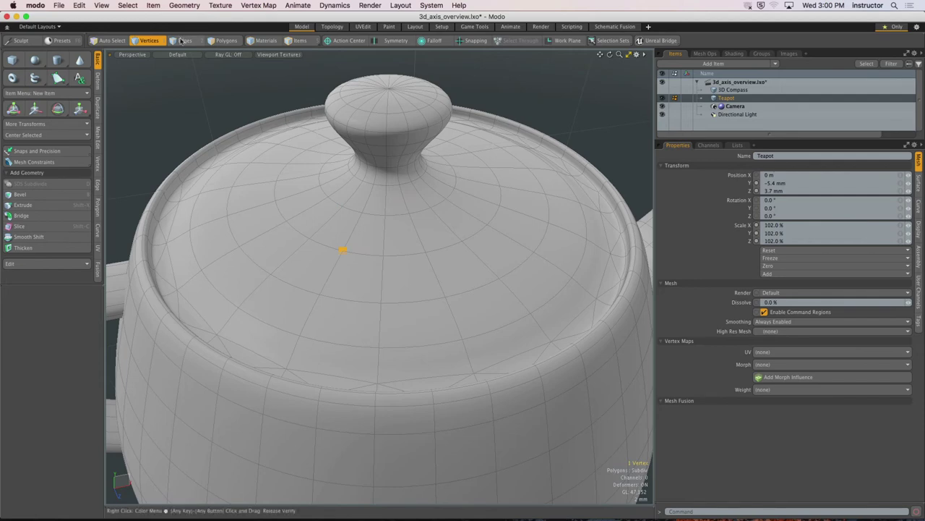
- Select three neighbouring edges on the lid in Edges mode, try raising them about 14.7 mm in Y, and undo the move
left_click(181, 40)
mouse_move(330, 269)
left_mouse_down()
mouse_move(419, 281)
mouse_move(500, 260)
mouse_move(479, 257)
left_mouse_up()
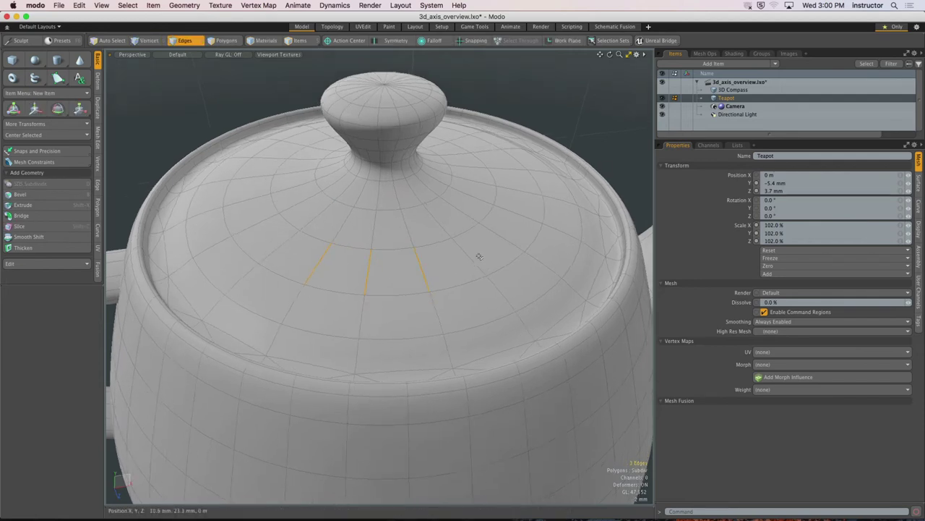
key("w")
left_click_drag(361, 228, 354, 61)
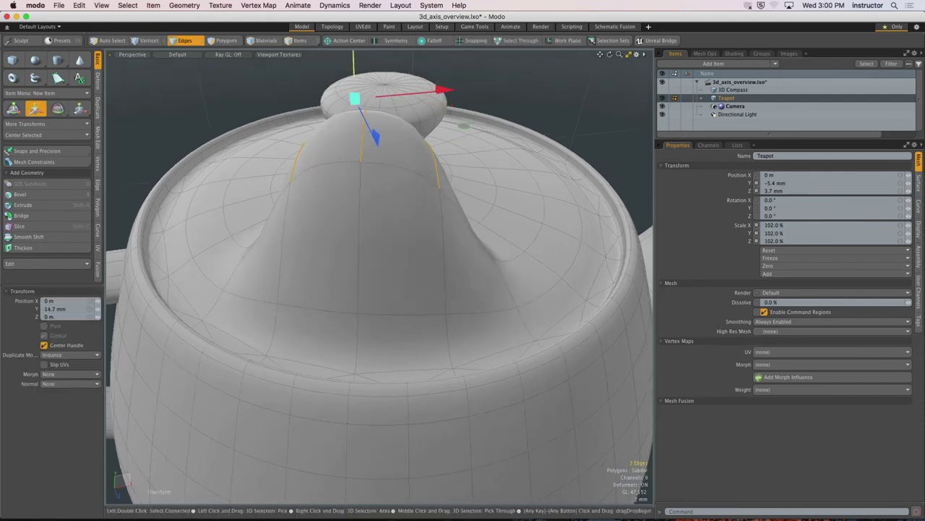
key("super+z")
- Switch to Polygons mode and select a block of three rows by six polygons on the side of the teapot body
left_click_drag(361, 325, 361, 251, "alt")
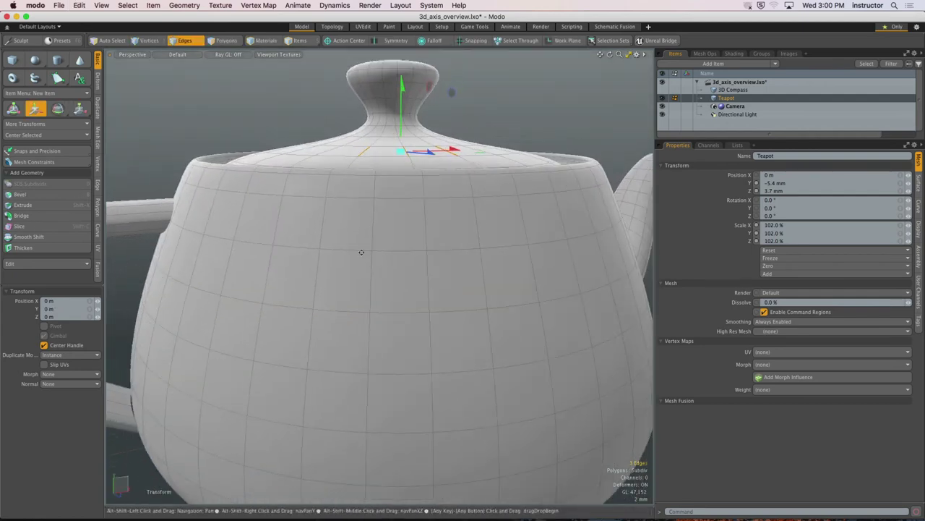
scroll(360, 252, "down", 5)
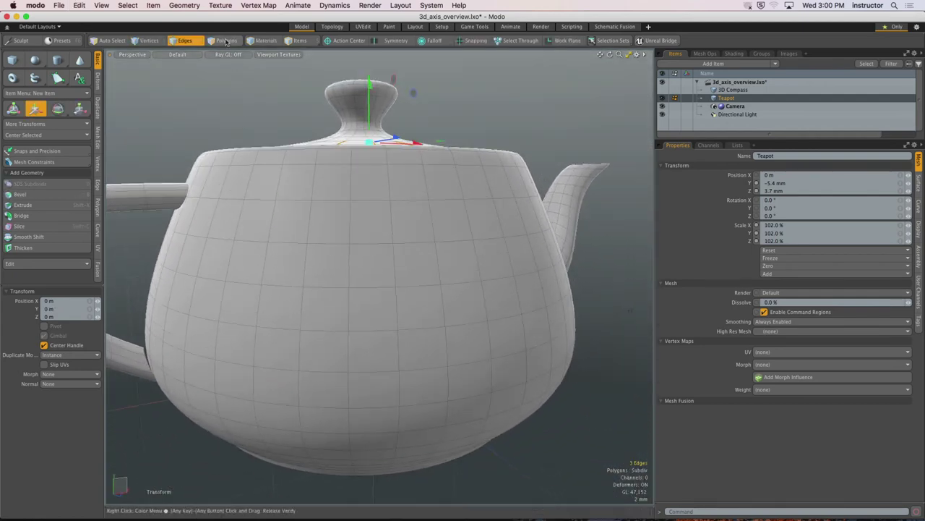
left_click(226, 41)
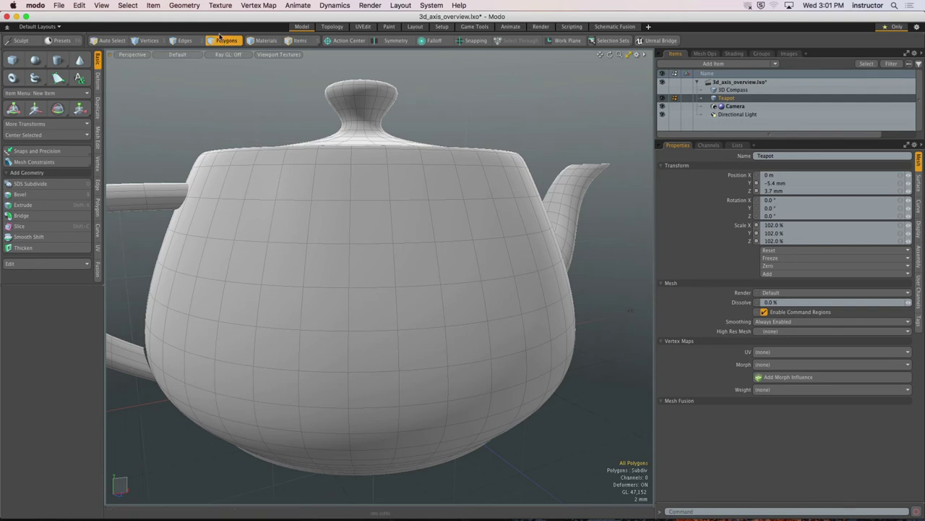
key("ctrl")
left_click_drag(272, 156, 281, 196, "alt")
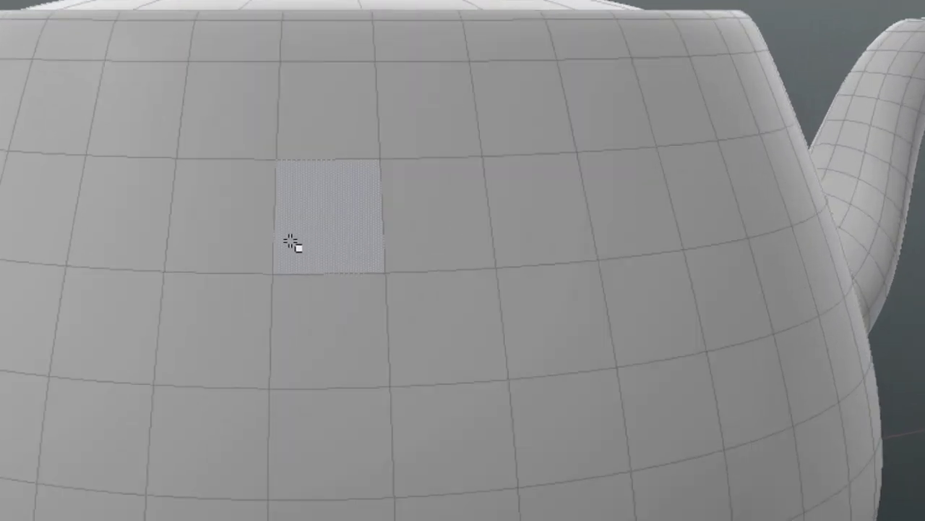
left_click(269, 248)
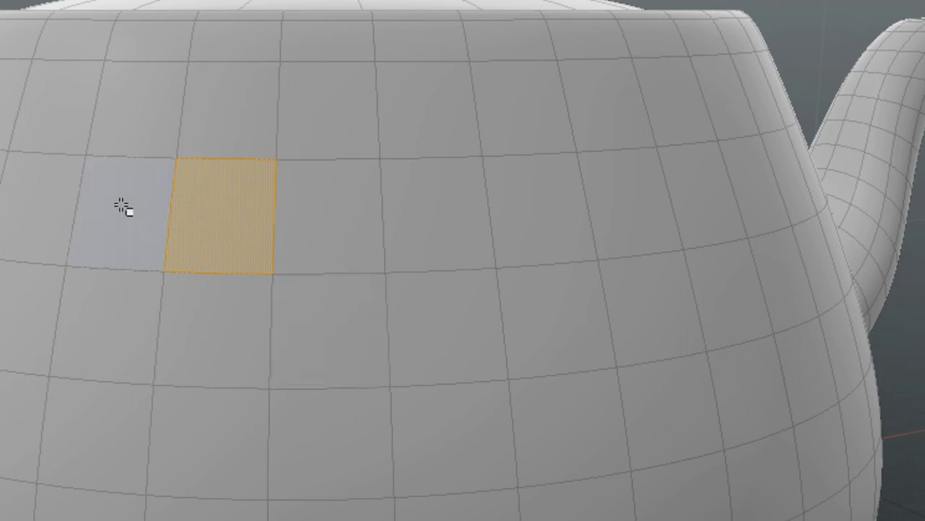
mouse_move(123, 207)
left_mouse_down()
mouse_move(669, 207)
mouse_move(662, 290)
mouse_move(594, 310)
mouse_move(113, 321)
mouse_move(95, 367)
mouse_move(183, 410)
mouse_move(663, 402)
left_mouse_up()
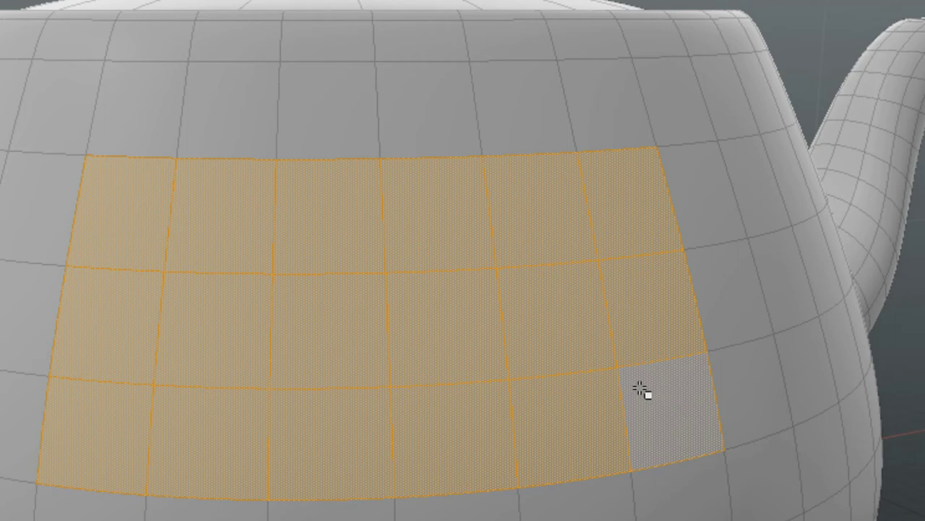
- Remove the four inner polygons of the middle row from the selected block and add them back
mouse_move(206, 343)
left_mouse_down("ctrl")
mouse_move(228, 349)
mouse_move(525, 350)
left_mouse_up("ctrl")
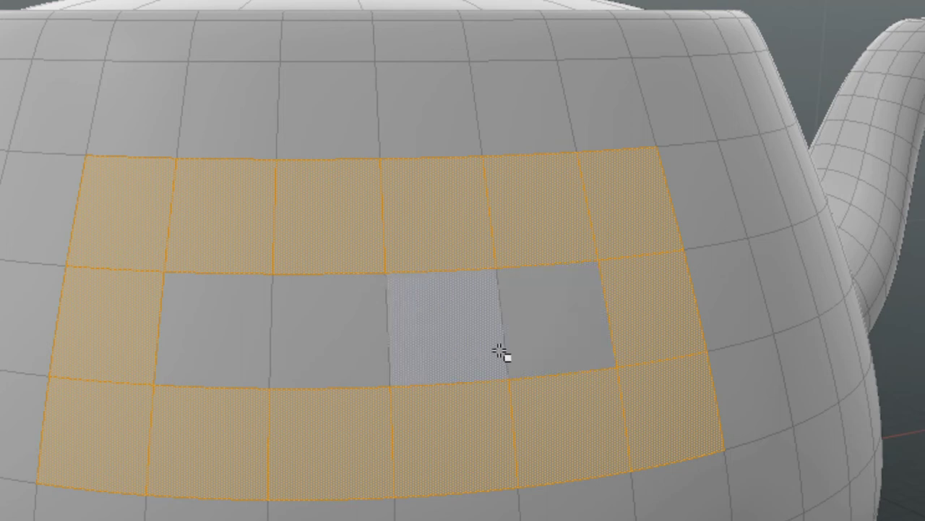
left_click_drag(207, 351, 444, 357, "shift")
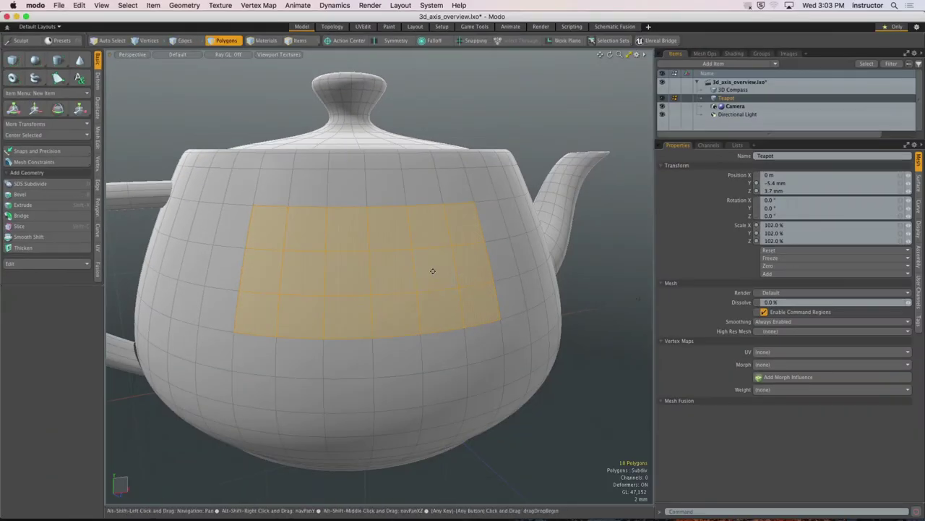
- Clear the polygon selection and select all connected polygons of the teapot's body
left_click_drag(553, 353, 563, 346, "ctrl+alt")
left_click_drag(441, 274, 406, 223, "alt")
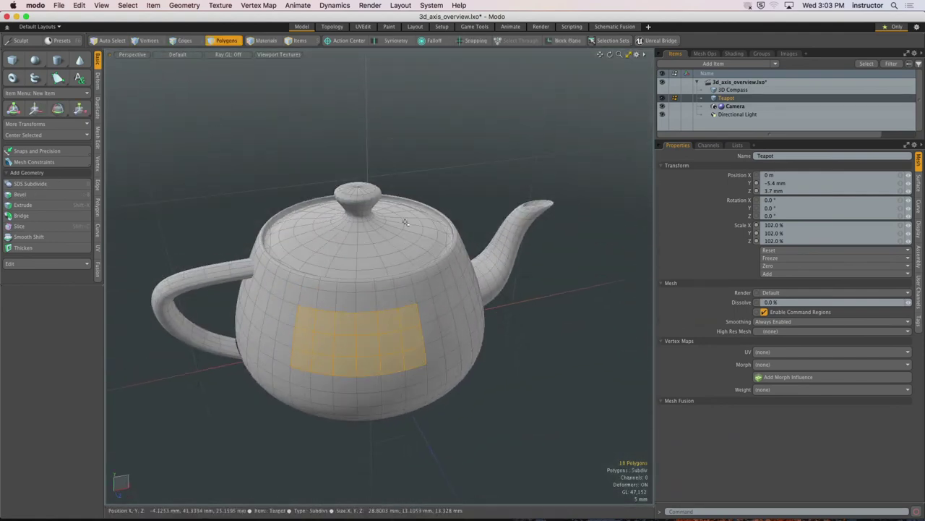
left_click(470, 180)
left_click_drag(470, 180, 439, 200, "alt")
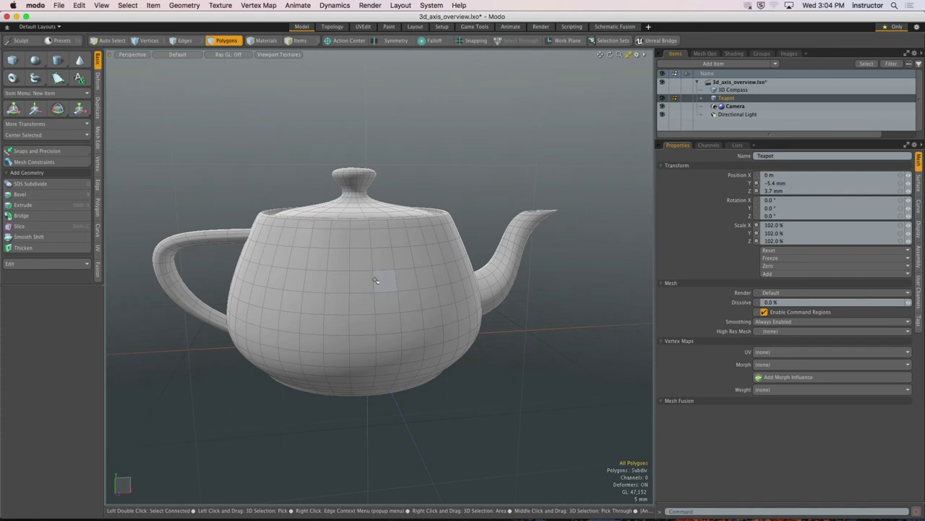
double_click(375, 280)
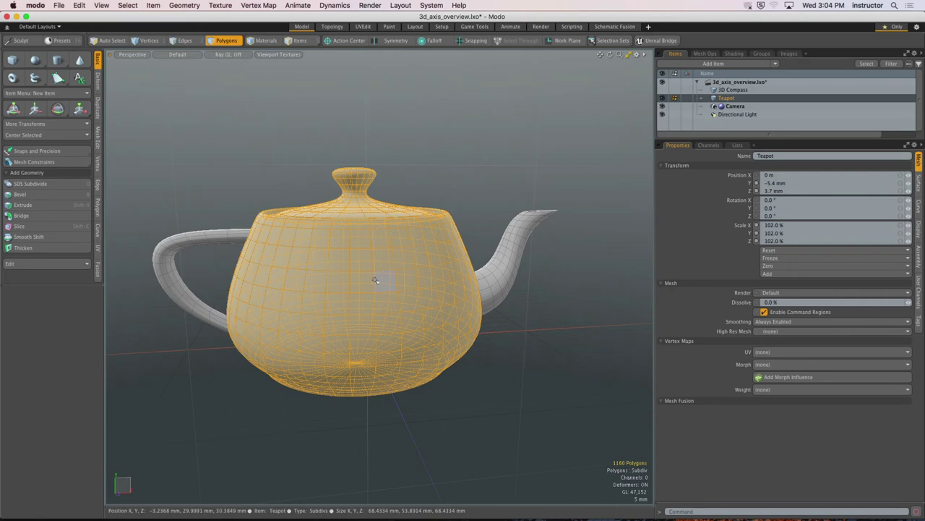
- Try moving the selected body polygons about -62.4 mm along Z, and undo both the move and the selection
left_click_drag(355, 276, 254, 236, "alt")
key("w")
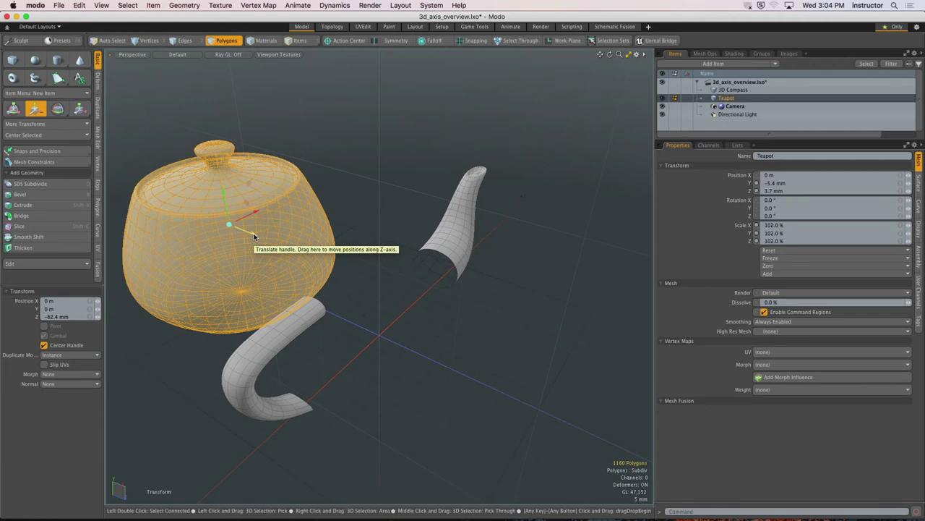
key("super+z")
key("super+z")
key("super+z")
key("super+z")
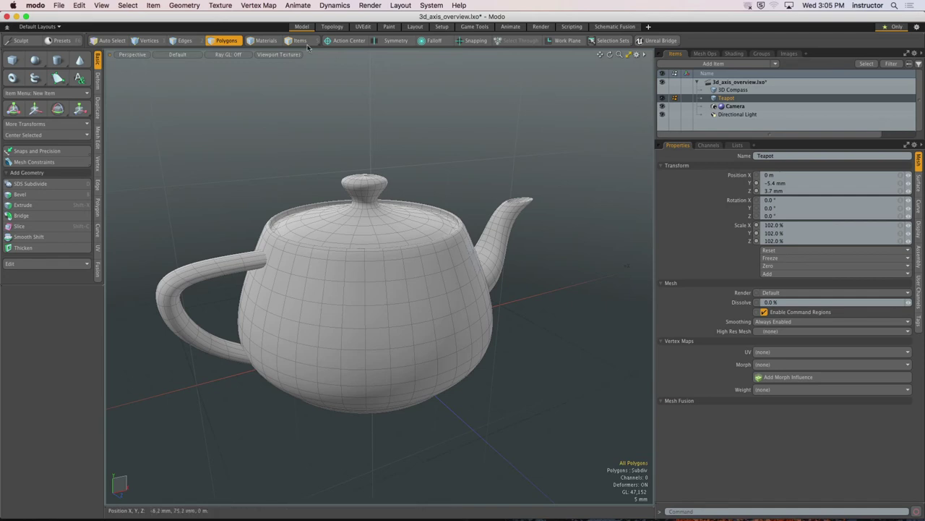
- Select all connected polygons of the teapot's body, and add the connected polygons of the spout and the handle to the selection
left_click_drag(474, 251, 378, 233, "alt")
double_click(409, 246)
left_click_drag(411, 260, 474, 268, "alt")
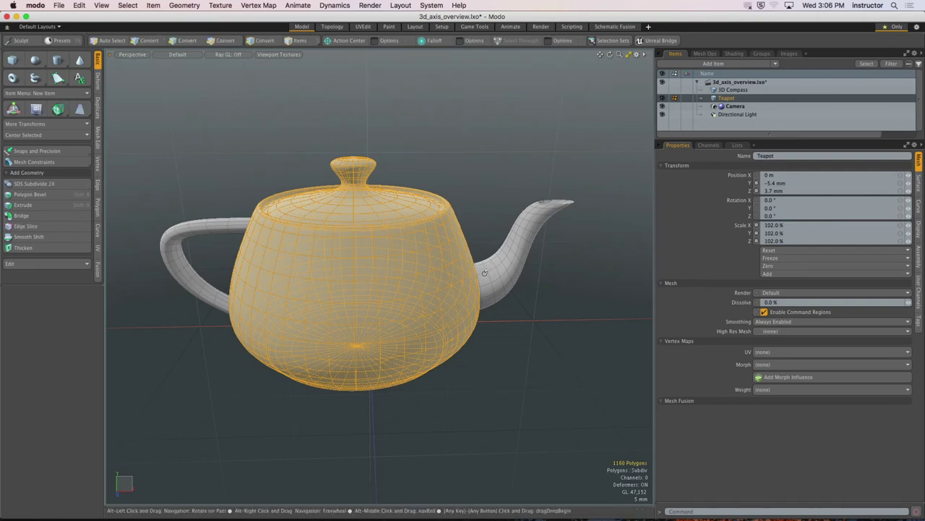
left_click_drag(484, 272, 551, 258, "alt")
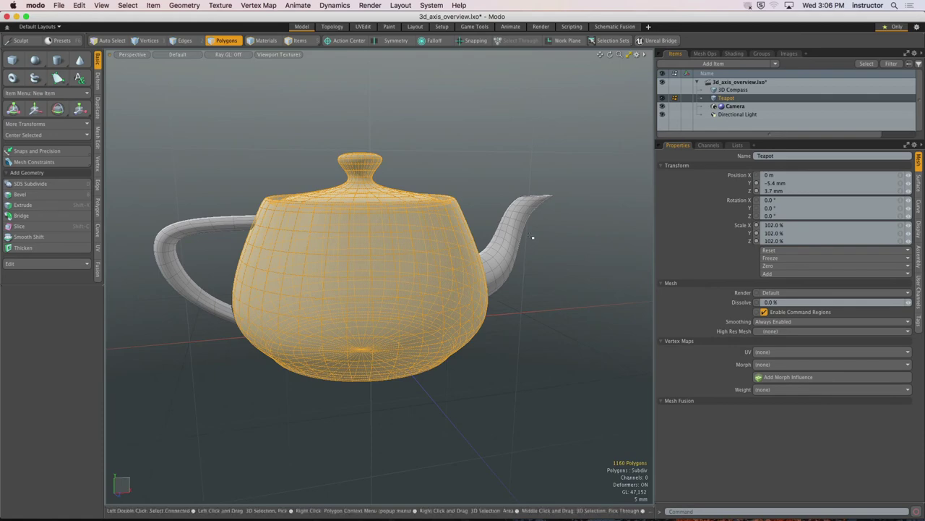
double_click(522, 242, "shift")
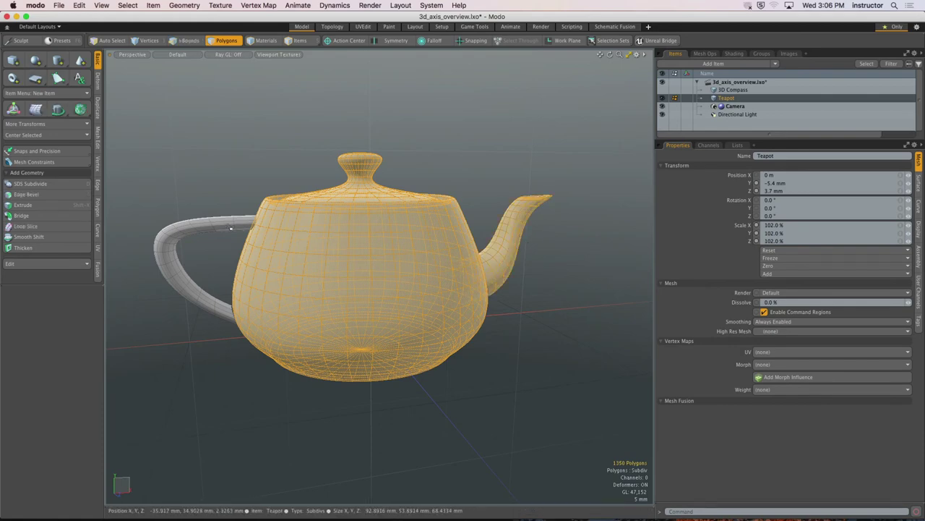
double_click(188, 221, "shift")
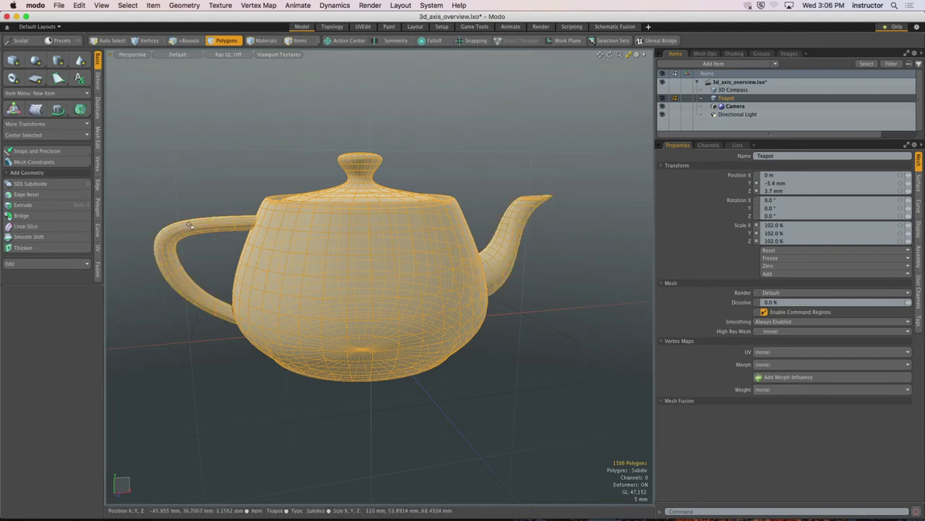
left_click_drag(181, 289, 215, 268, "alt")
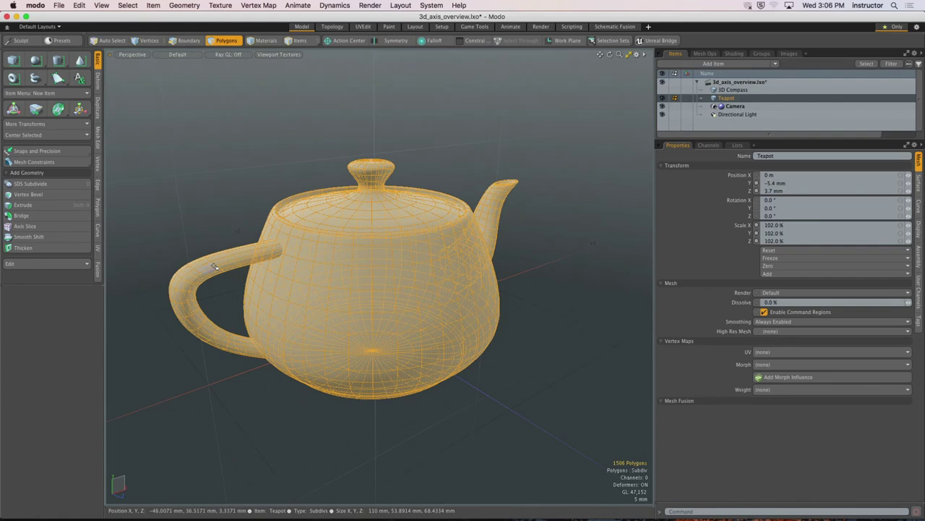
- Try removing some handle polygons from the selection, reselect only the body's connected polygons, and clear the selection
mouse_move(214, 268)
left_mouse_down("alt")
mouse_move(219, 248)
mouse_move(218, 279)
left_mouse_up("alt")
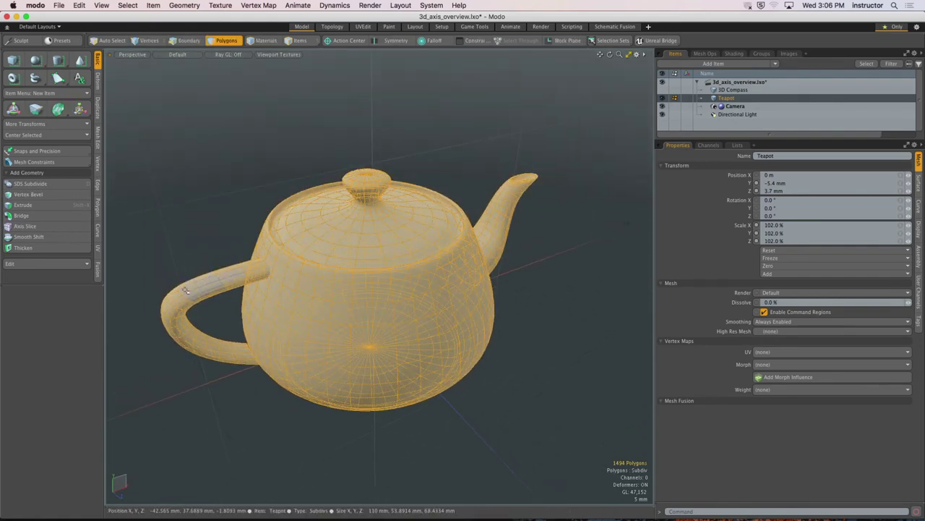
left_click_drag(175, 304, 202, 283, "alt")
left_click(212, 275)
double_click(299, 248)
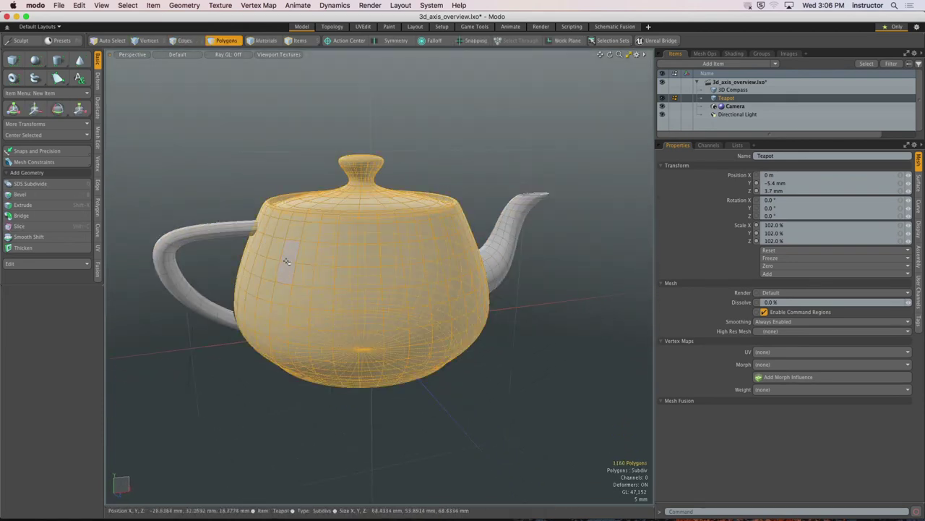
left_click_drag(300, 247, 337, 283, "alt")
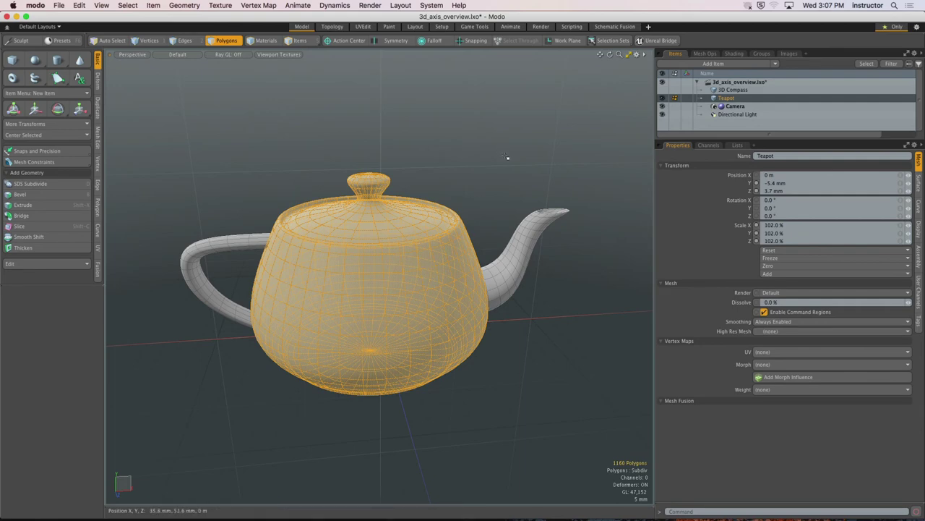
left_click(531, 122)
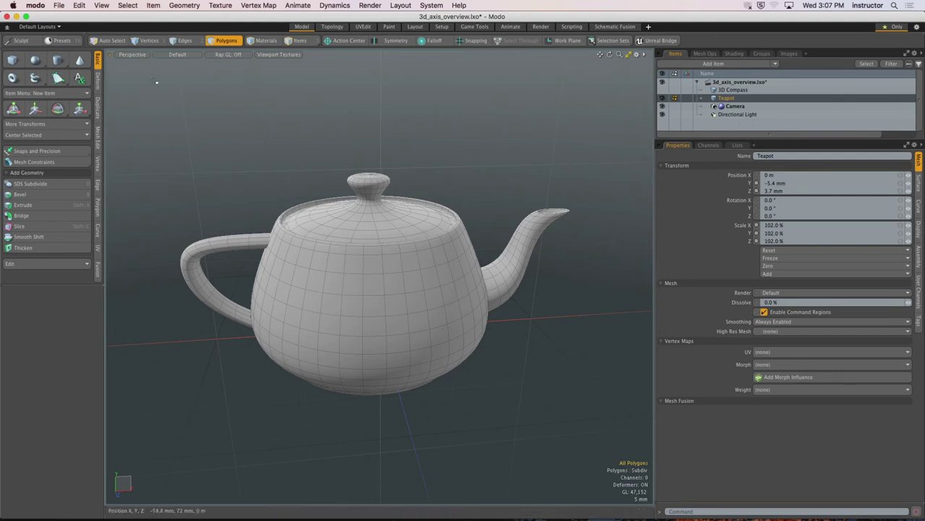
- Try a lasso selection around the whole teapot, clear it, and set the lasso style to Rectangle
left_click_drag(130, 79, 549, 406)
left_click(254, 120)
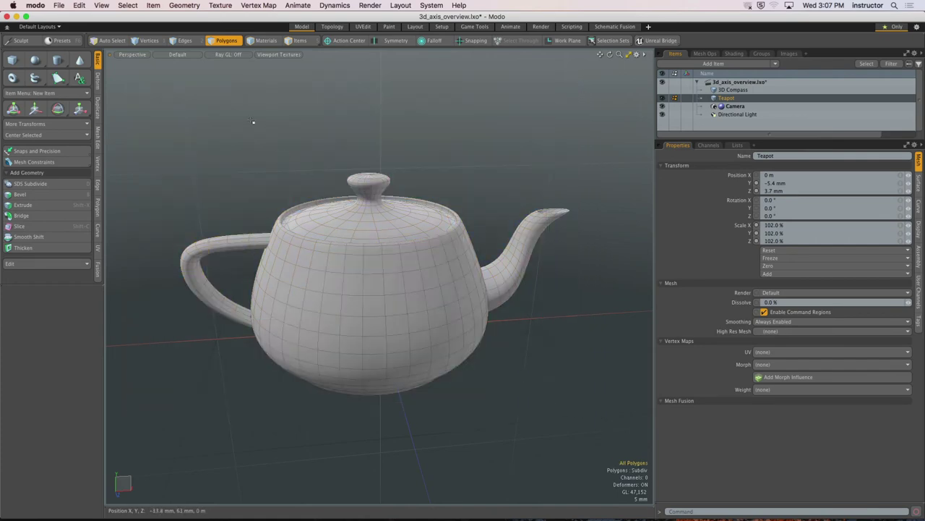
right_click(214, 94)
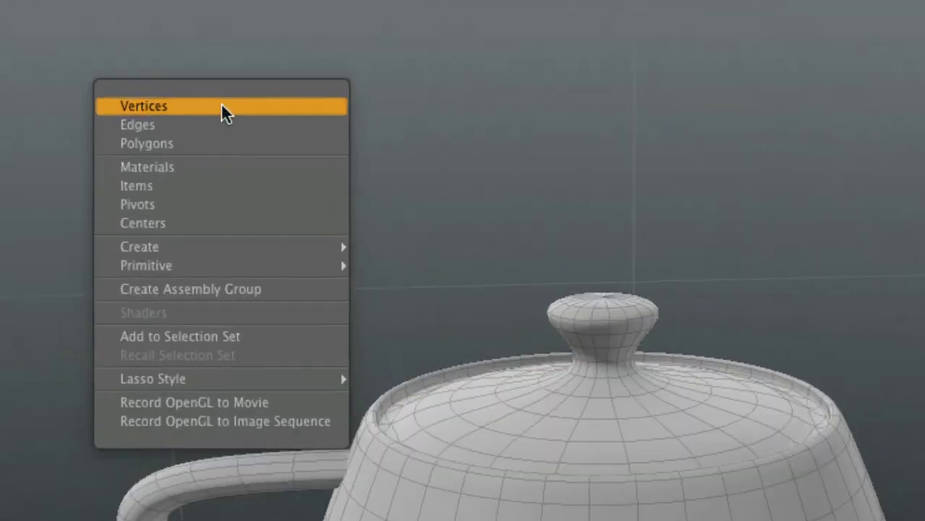
mouse_move(241, 374)
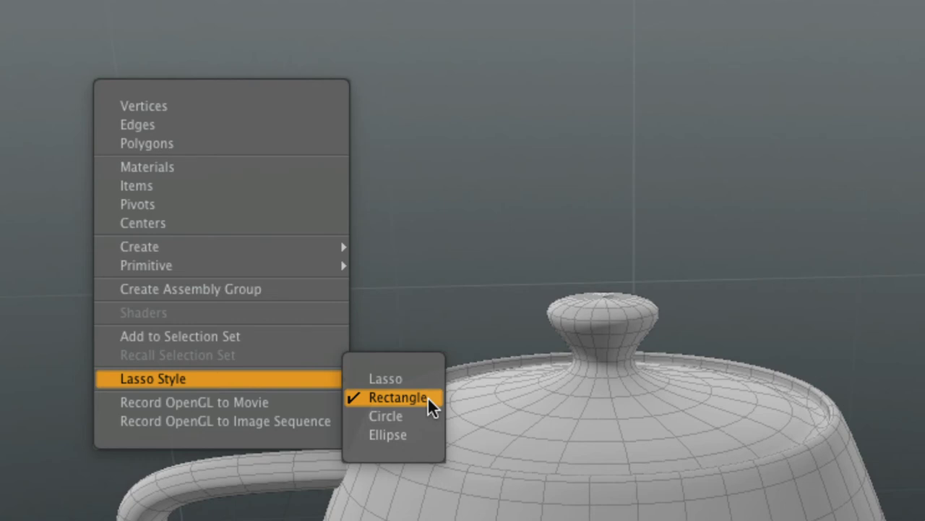
left_click(491, 238)
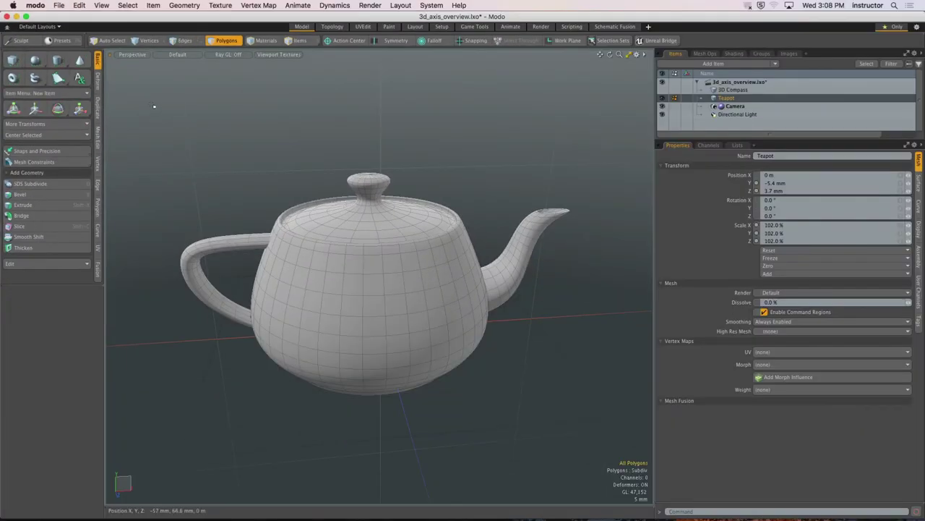
- Lasso-select only the visible polygons of the whole teapot with a rectangle, and clear the selection
left_click_drag(123, 78, 618, 439)
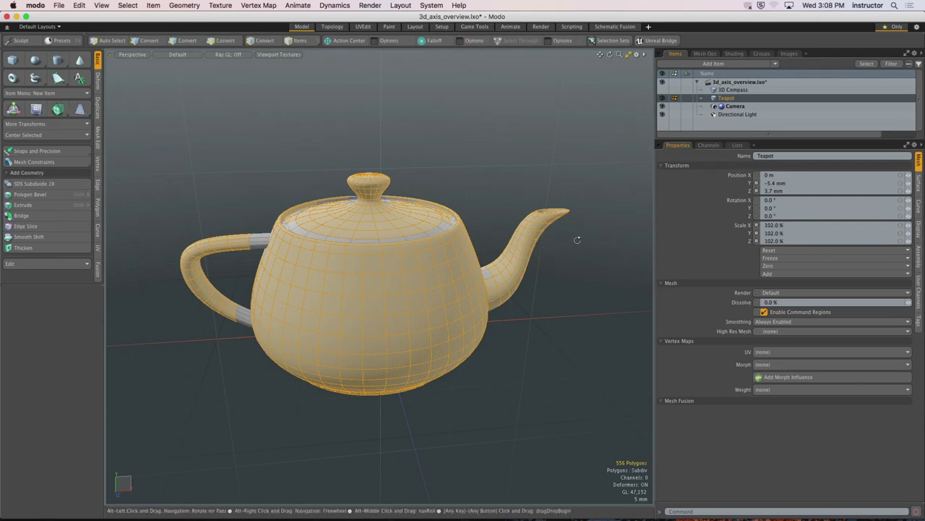
mouse_move(574, 238)
left_mouse_down("alt")
mouse_move(568, 250)
mouse_move(499, 249)
mouse_move(344, 232)
mouse_move(268, 120)
mouse_move(289, 160)
mouse_move(583, 240)
left_mouse_up("alt")
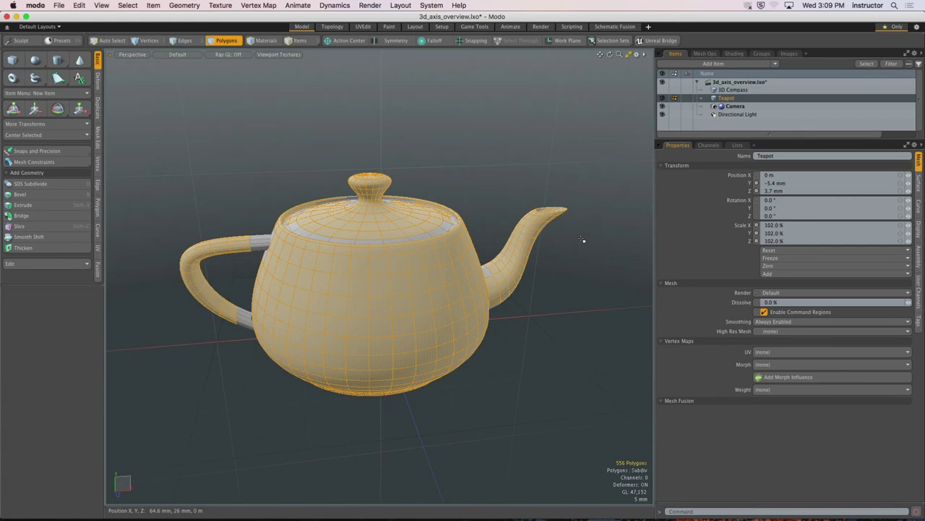
left_click(187, 141)
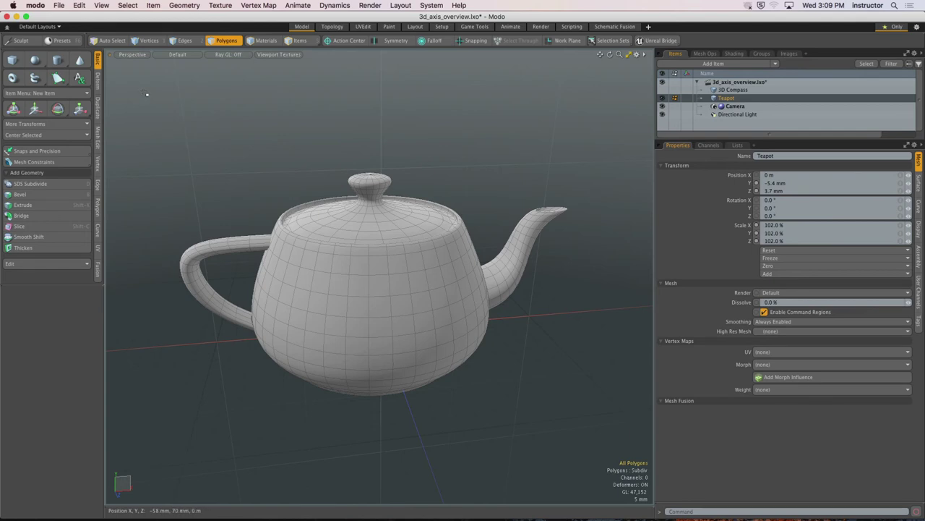
- Lasso-select all the teapot's polygons, including those on the hidden far side, and clear the selection
left_click_drag(146, 93, 620, 470)
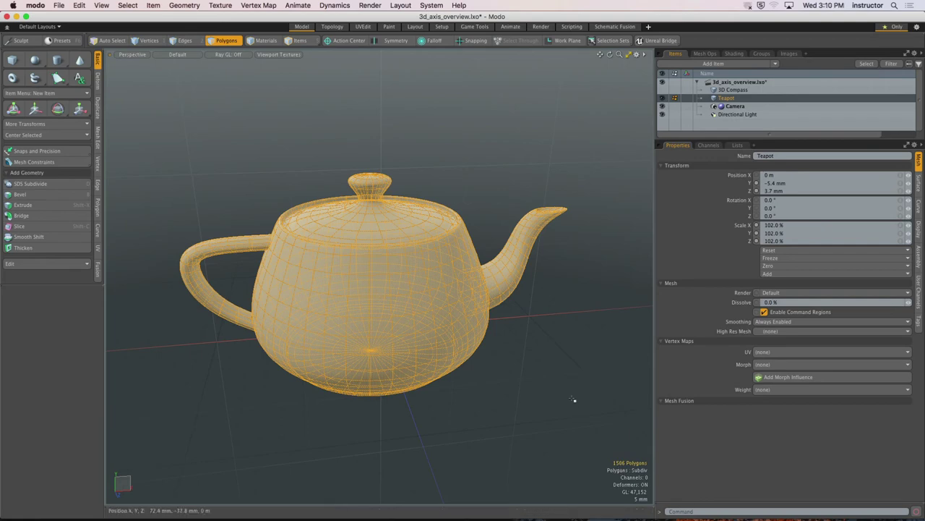
left_click(549, 398)
left_click_drag(537, 397, 527, 364, "alt")
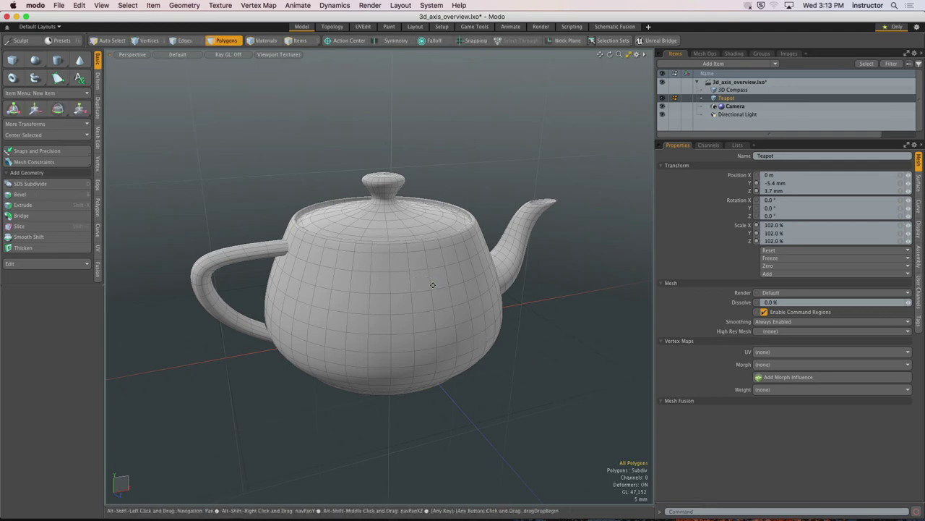
- Select a block of 16 polygons on the side of the body and move it outward about 5.5 mm along Z
mouse_move(428, 278)
left_mouse_down("ctrl+alt")
mouse_move(403, 222)
mouse_move(331, 235)
mouse_move(413, 218)
left_mouse_up("ctrl+alt")
mouse_move(424, 314)
left_mouse_down()
mouse_move(398, 269)
mouse_move(314, 289)
mouse_move(399, 337)
mouse_move(448, 319)
mouse_move(433, 335)
left_mouse_up()
scroll(438, 338, "up", 3)
scroll(439, 338, "down", 3)
key("w")
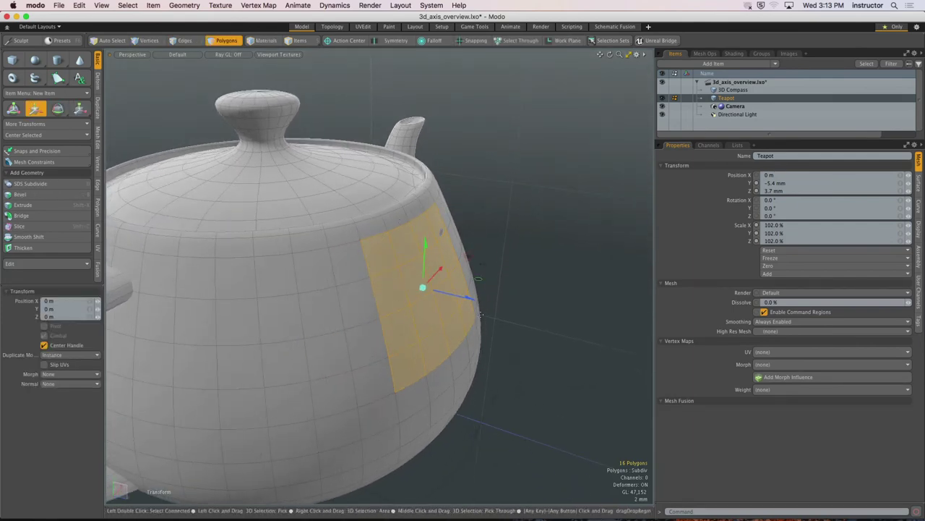
left_click_drag(458, 317, 332, 302, "alt")
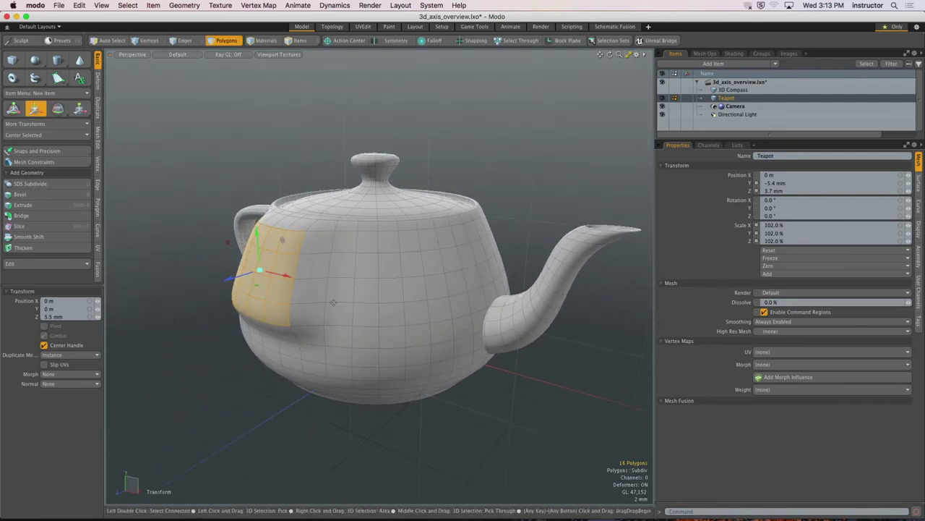
key("space")
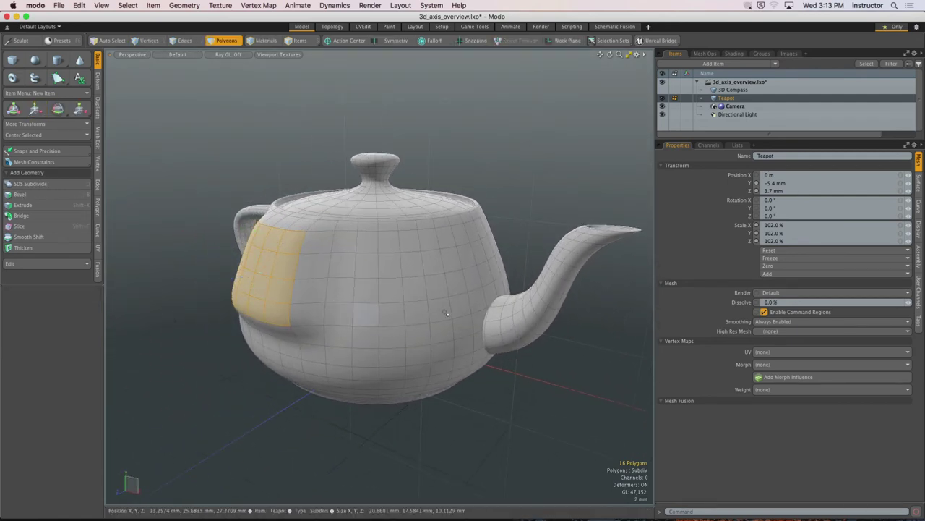
- Select all connected polygons of the spout and scale them uniformly to about 238.5%
left_click_drag(351, 315, 468, 345, "alt")
double_click(441, 302)
key("y")
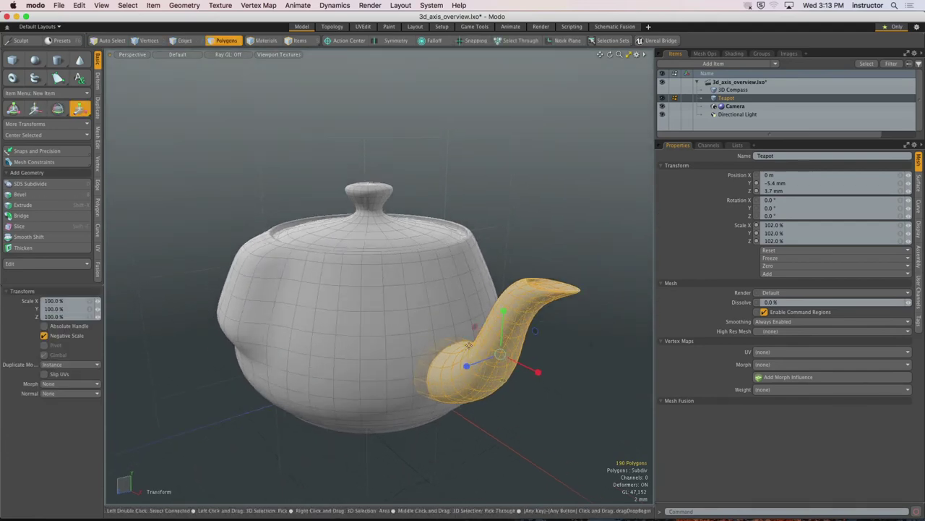
left_click_drag(499, 357, 483, 352)
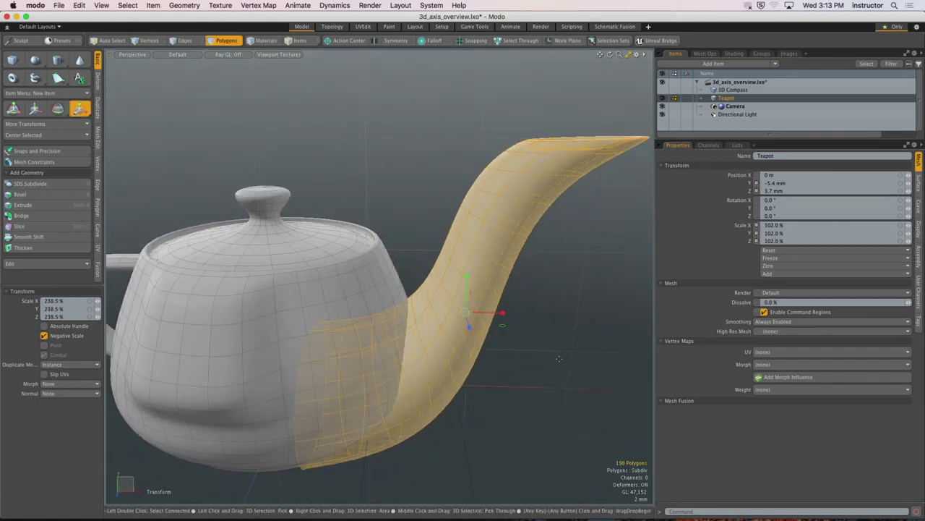
- Move the enlarged spout upward and outward from the body, and clear the polygon selection
key("w")
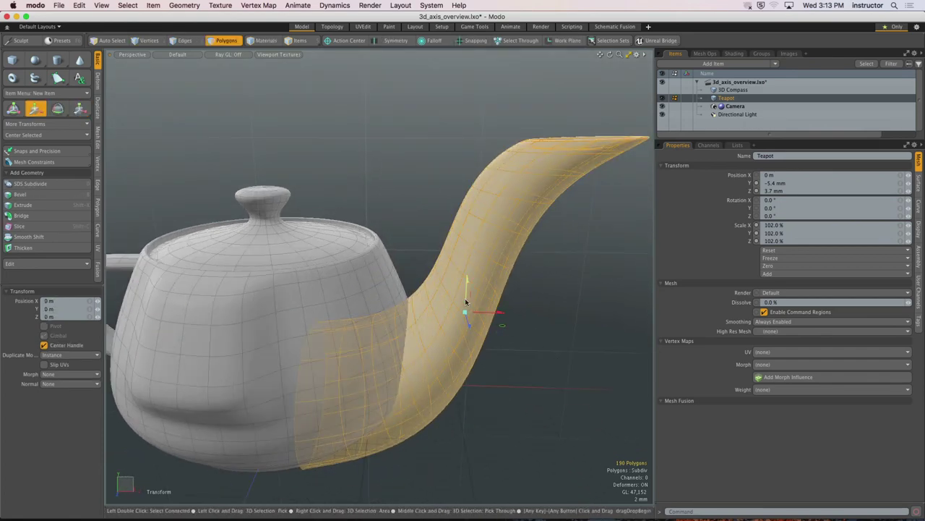
left_click_drag(504, 327, 504, 307)
key("space")
left_click(543, 337)
scroll(440, 391, "down", 6)
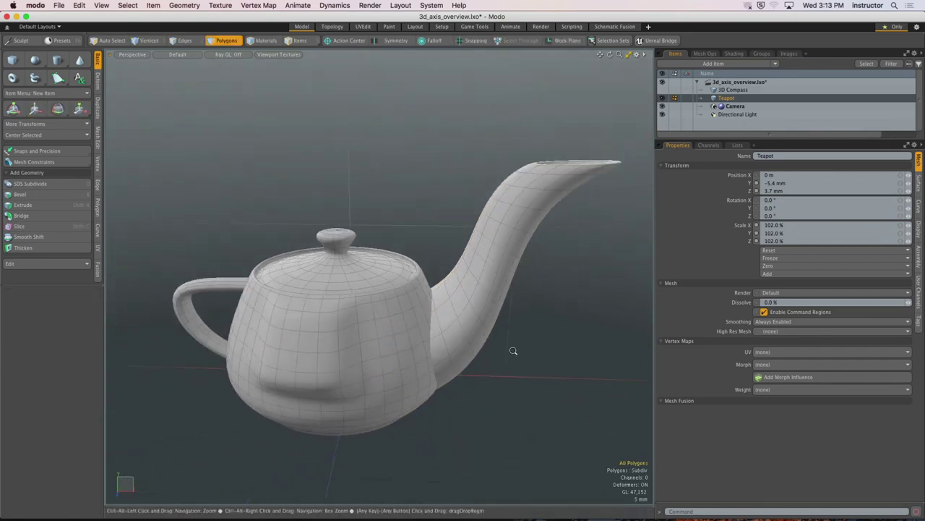
- Delete the connected polygons of the enlarged spout, and delete all the remaining polygons of the teapot mesh
left_click_drag(439, 390, 412, 357, "alt")
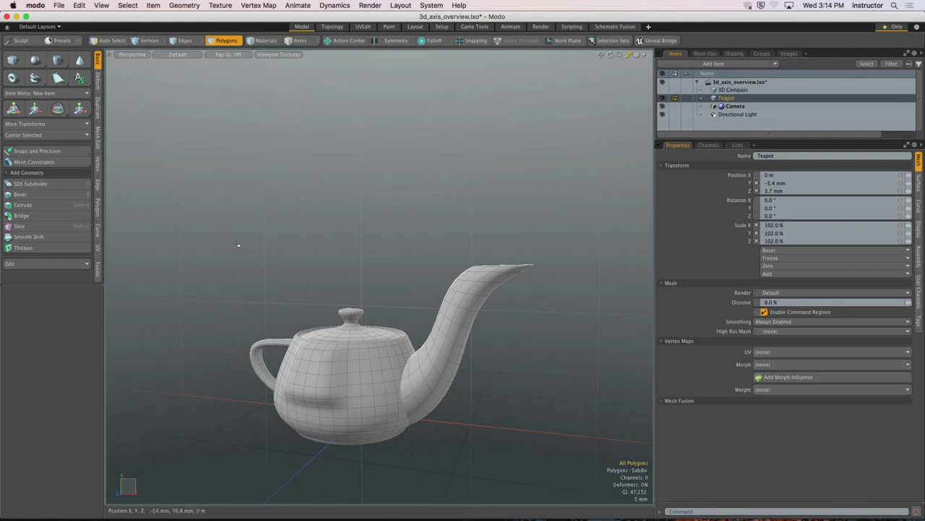
left_click_drag(237, 242, 361, 311, "alt")
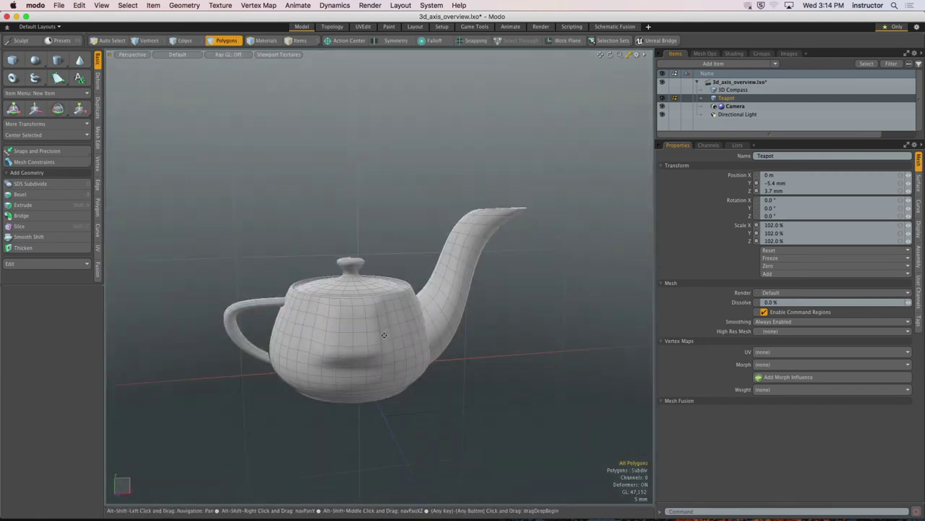
scroll(362, 311, "up", 5)
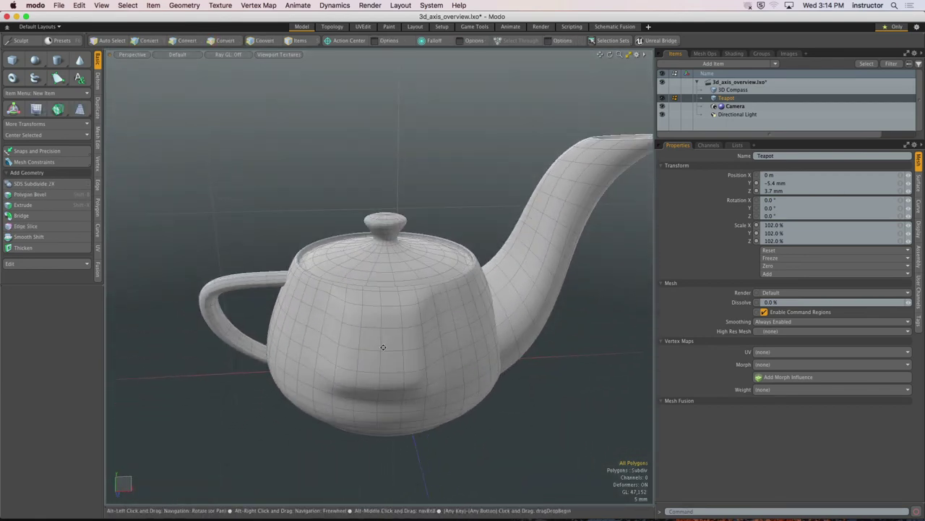
left_click_drag(383, 347, 379, 344, "alt")
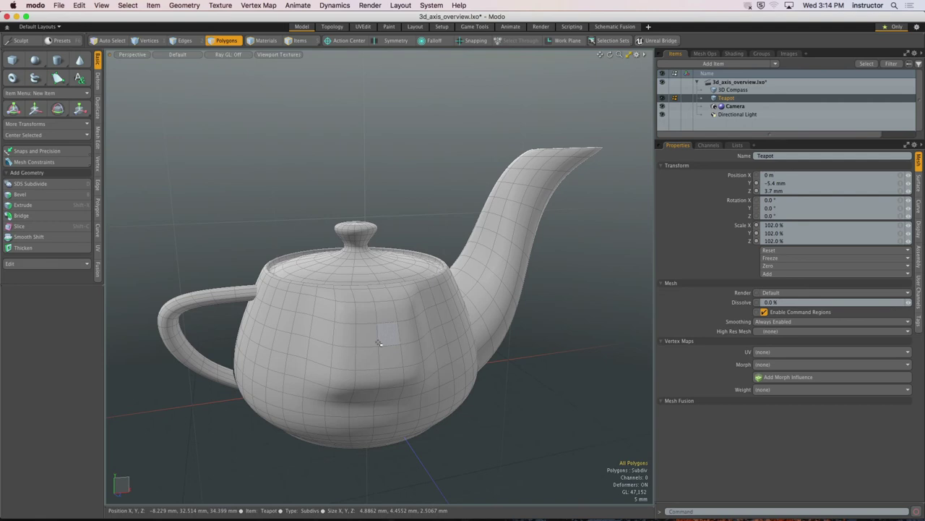
double_click(491, 248)
left_click_drag(492, 248, 407, 270, "alt")
key("Delete")
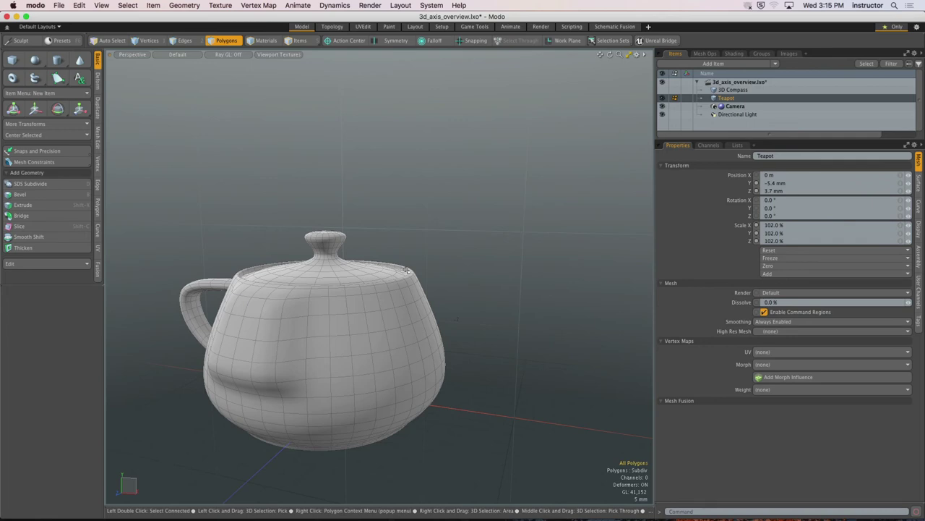
key("Delete")
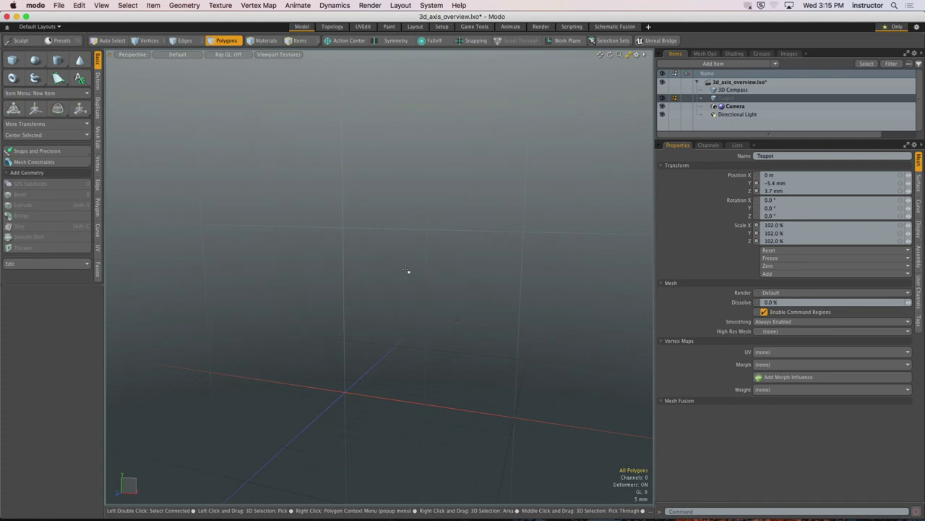
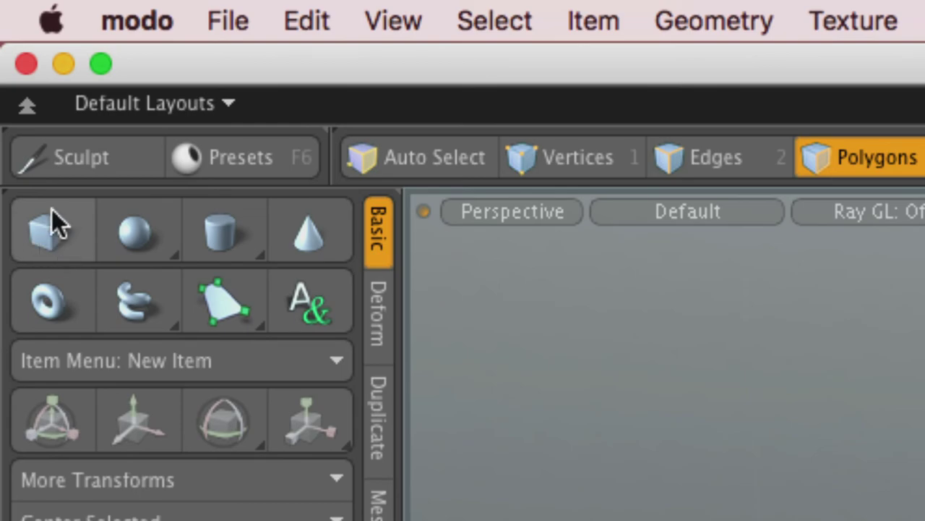
- Draw a flat rectangle with the Cube primitive, about 105.6 mm wide and 78 mm high, facing the Z axis
left_click(54, 230)
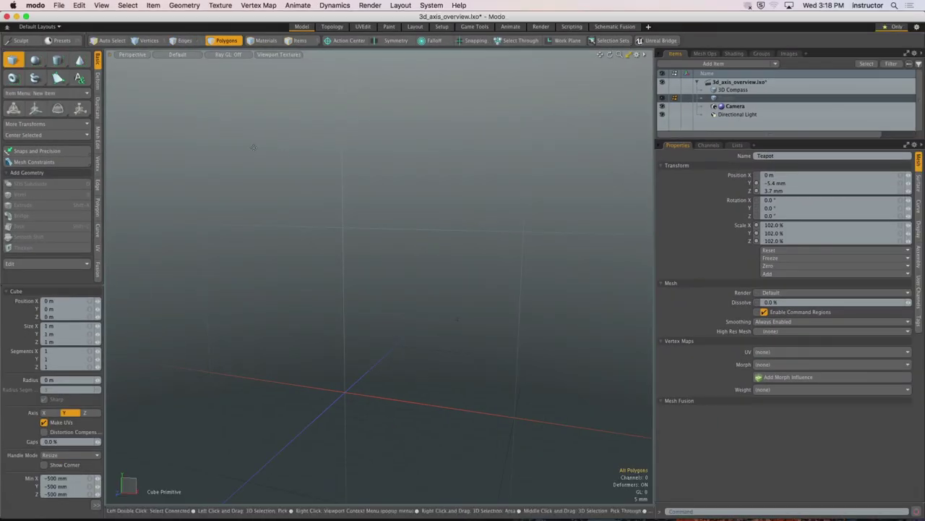
left_click_drag(193, 104, 535, 383)
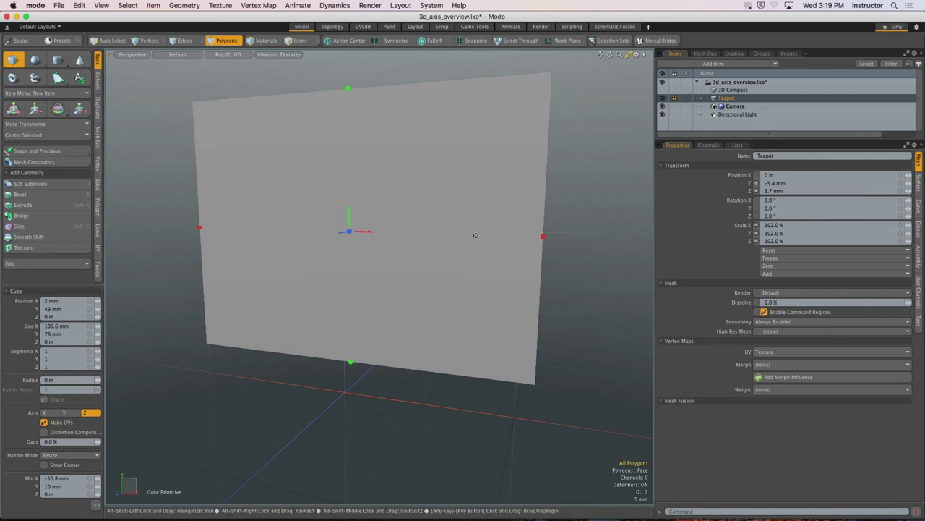
mouse_move(516, 270)
left_mouse_down("alt")
mouse_move(484, 283)
mouse_move(345, 271)
mouse_move(419, 282)
mouse_move(508, 277)
left_mouse_up("alt")
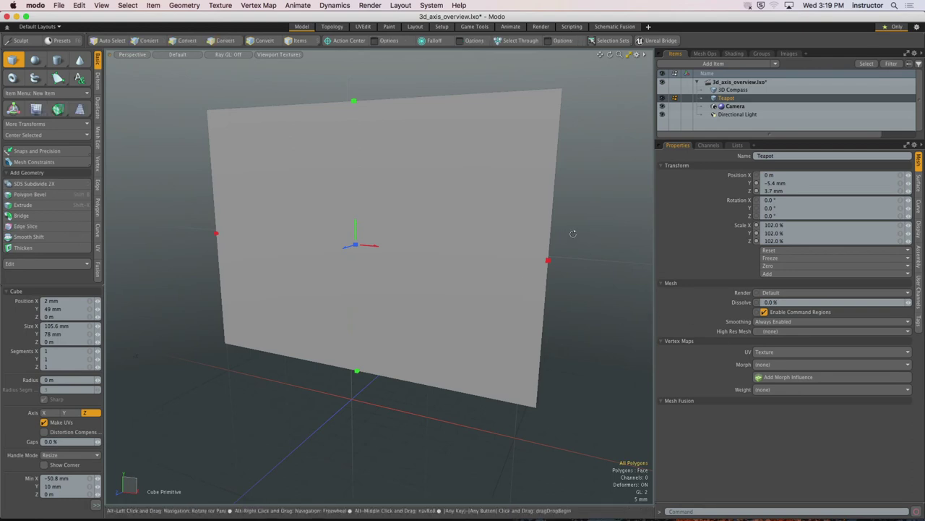
- Resize the flat rectangle to 109.8 mm wide and 66.8 mm high, and shift it to -11.2 mm along Z
left_click_drag(574, 239, 365, 217, "alt")
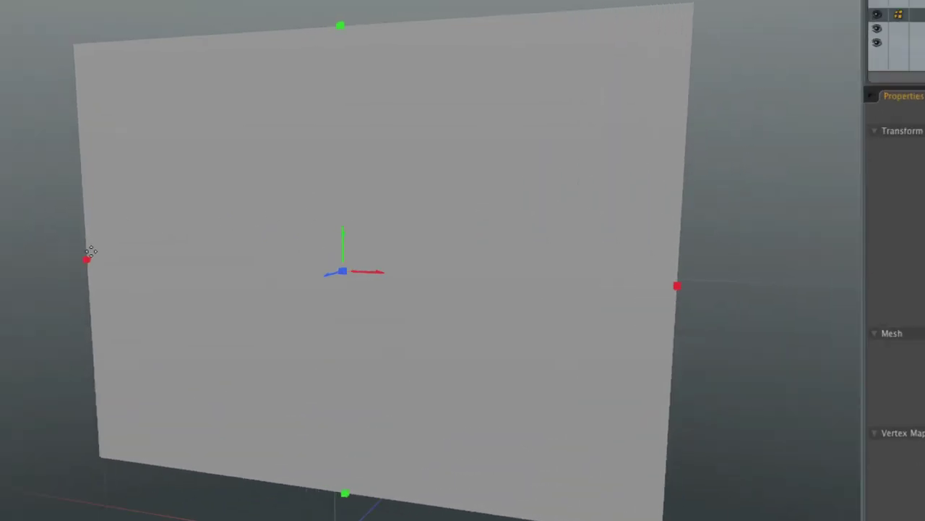
left_click_drag(87, 259, 93, 260)
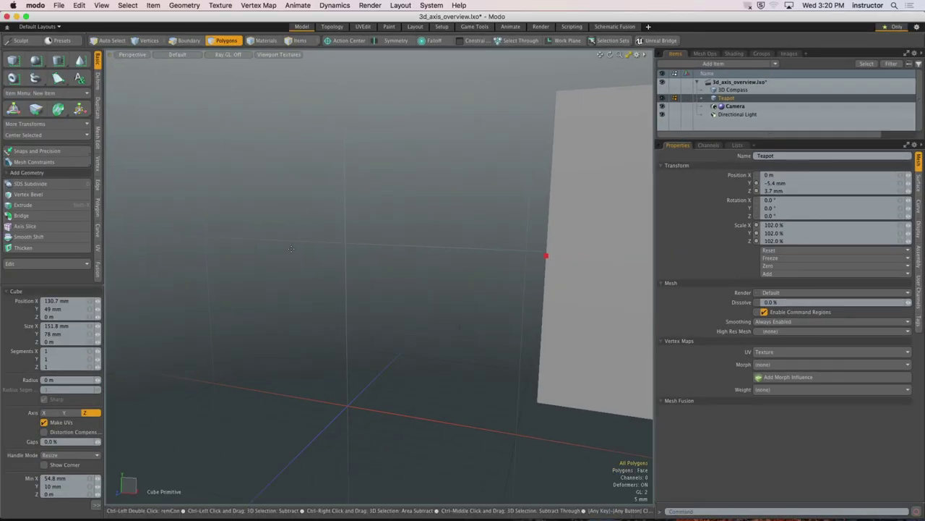
key("super+z")
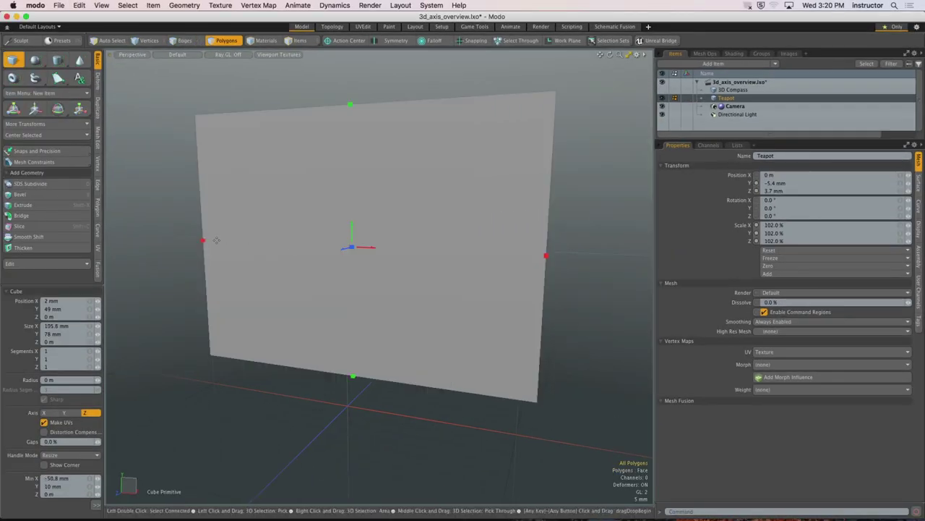
mouse_move(203, 240)
left_mouse_down()
mouse_move(376, 248)
mouse_move(128, 240)
mouse_move(337, 248)
mouse_move(159, 242)
mouse_move(333, 246)
mouse_move(193, 240)
left_mouse_up()
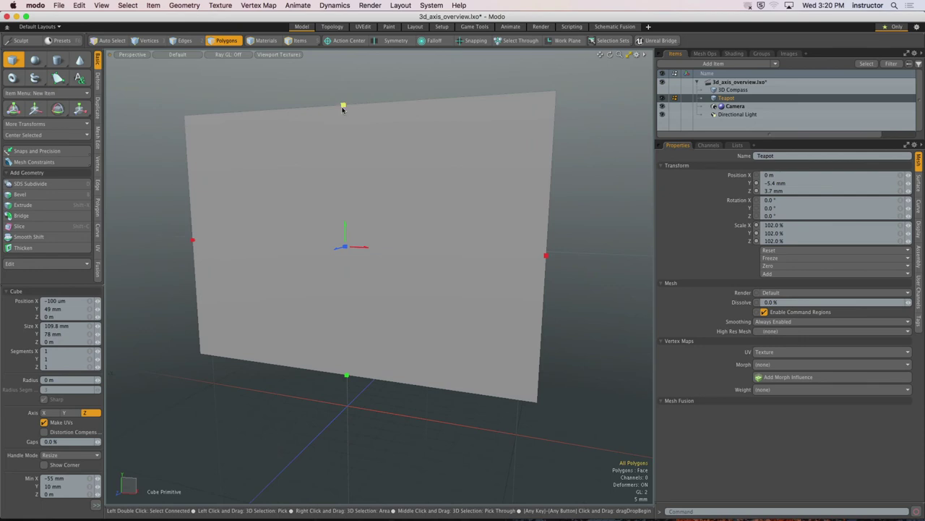
left_click_drag(343, 107, 342, 138)
left_click_drag(332, 179, 405, 261, "alt")
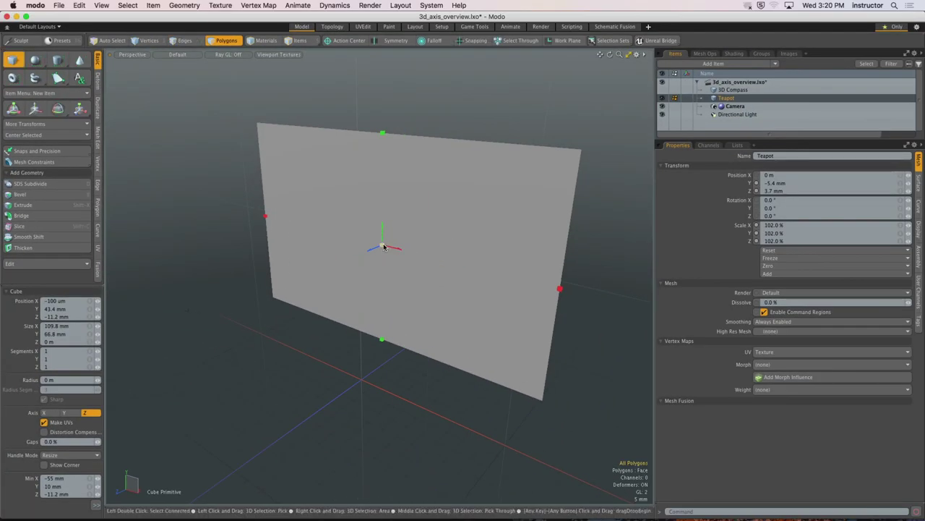
- Pull the rectangle out along Z into a box 34 mm deep and finish the cube primitive
mouse_move(384, 247)
left_mouse_down()
mouse_move(334, 268)
mouse_move(282, 264)
mouse_move(227, 240)
mouse_move(306, 238)
mouse_move(504, 262)
mouse_move(413, 271)
mouse_move(383, 253)
left_mouse_up()
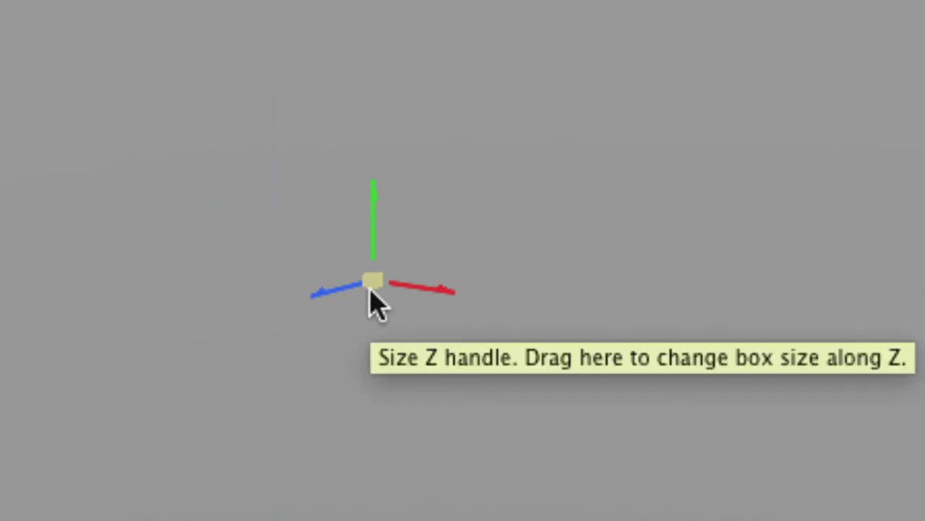
mouse_move(371, 293)
left_mouse_down()
mouse_move(368, 310)
mouse_move(376, 296)
left_mouse_up()
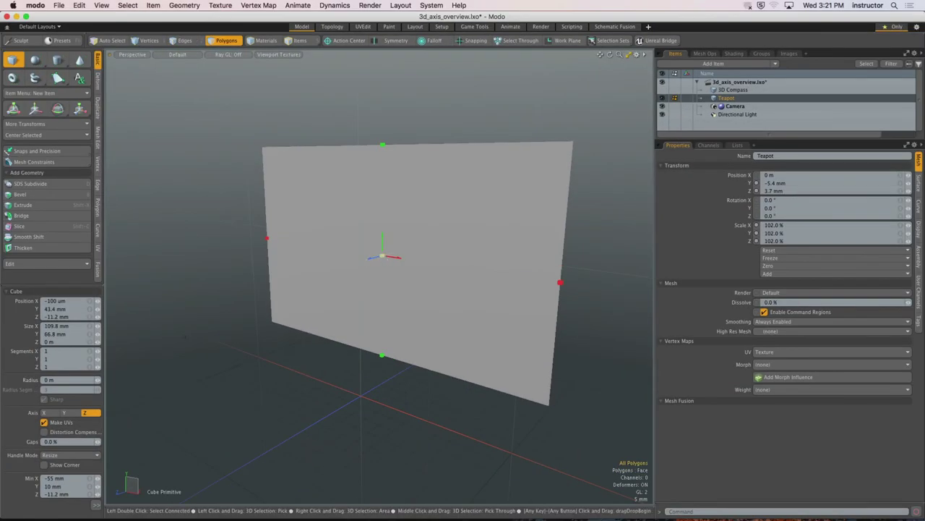
left_click_drag(382, 256, 303, 277)
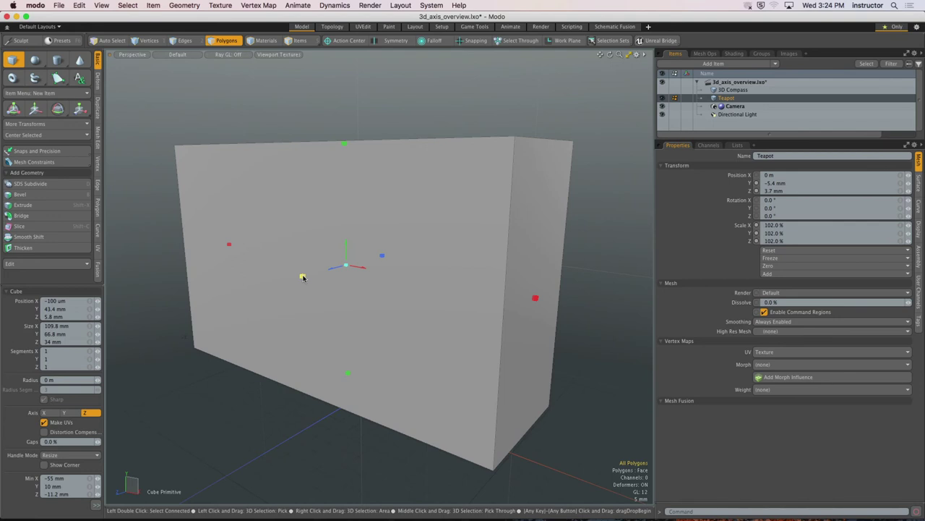
key("space")
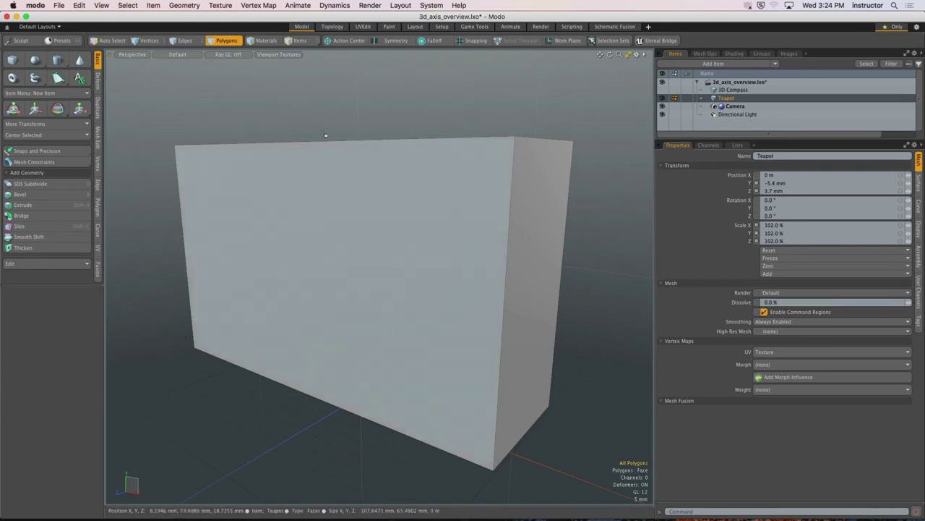
- Select the box's top polygon and move it down 51 mm along Y to flatten the box
left_click_drag(334, 122, 345, 127, "alt")
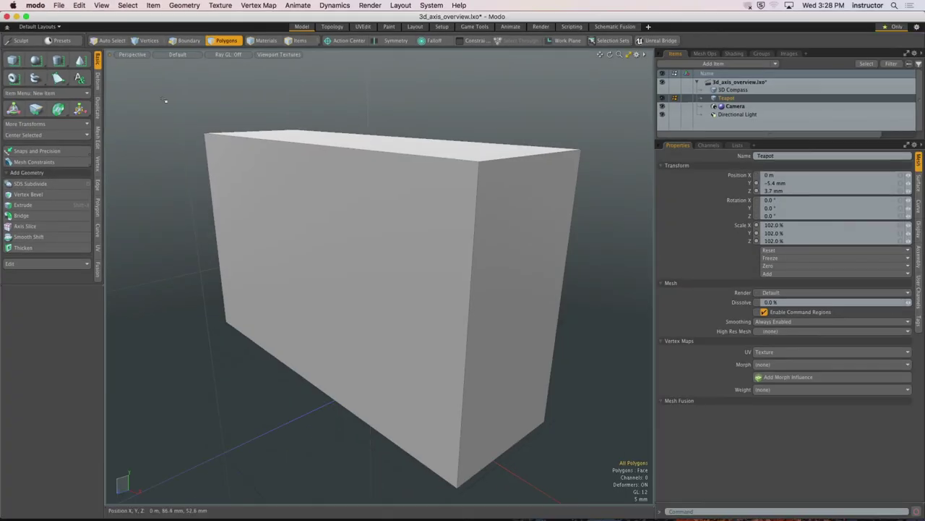
left_click_drag(157, 74, 304, 197, "ctrl+alt")
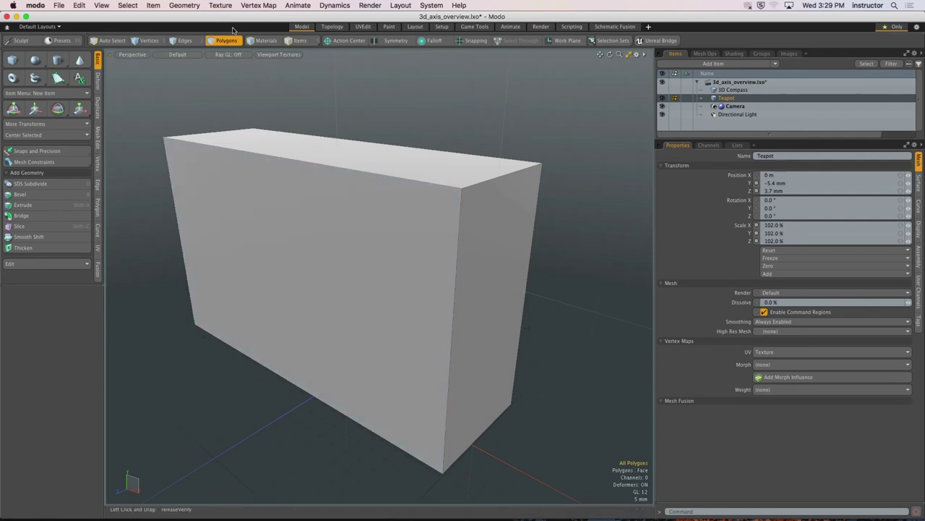
key("alt")
left_click_drag(413, 132, 429, 171, "alt")
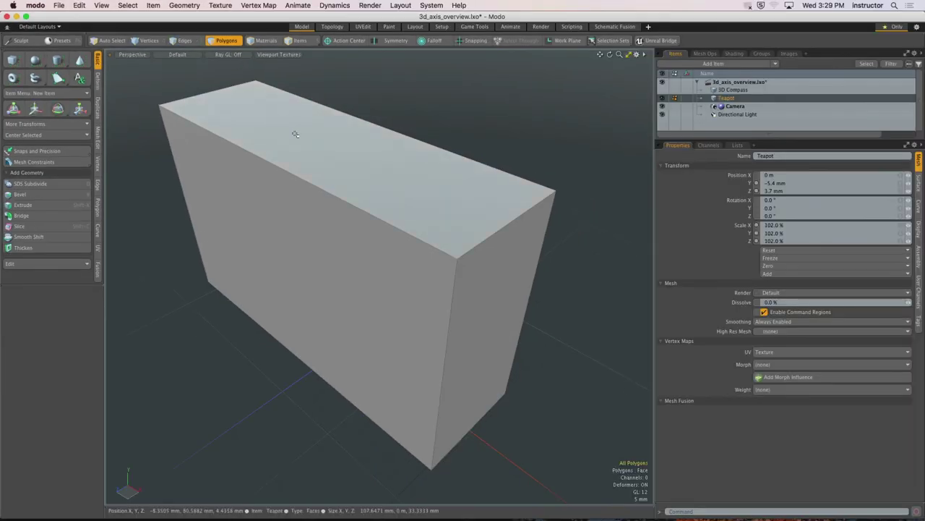
left_click(366, 146)
mouse_move(366, 147)
left_mouse_down("alt")
mouse_move(378, 157)
mouse_move(345, 140)
mouse_move(399, 136)
mouse_move(384, 128)
mouse_move(354, 140)
left_mouse_up("alt")
key("w")
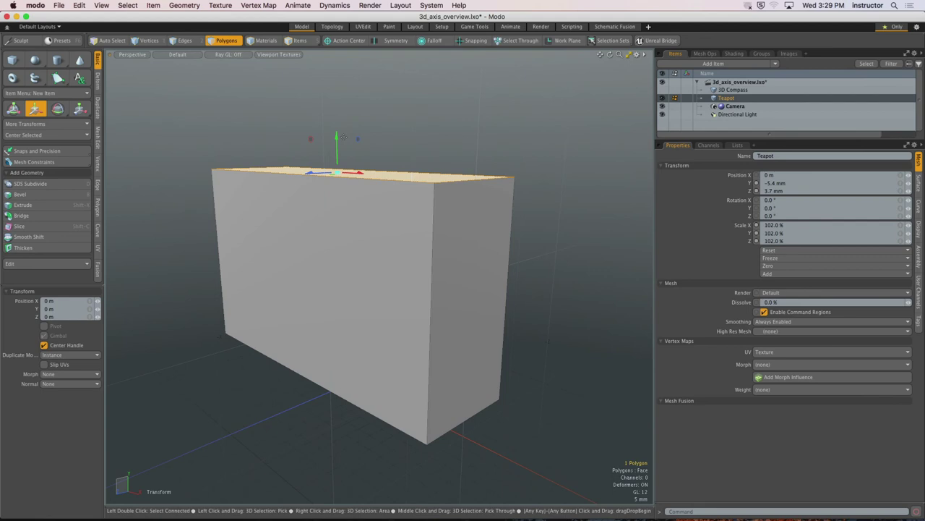
left_click_drag(338, 138, 340, 290)
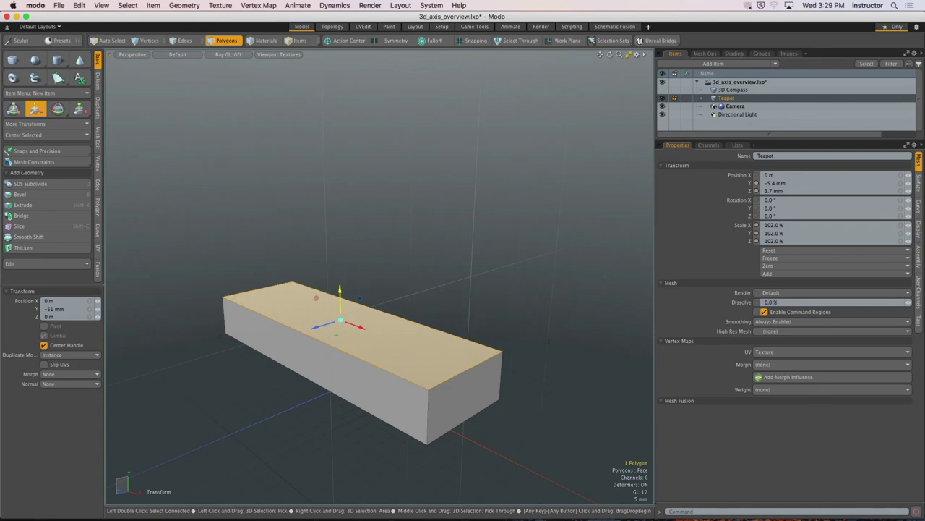
- Move the box's end polygon inward along X to shorten the box, and clear the polygon selection
left_click_drag(344, 287, 466, 336, "alt")
key("q")
left_click(467, 337)
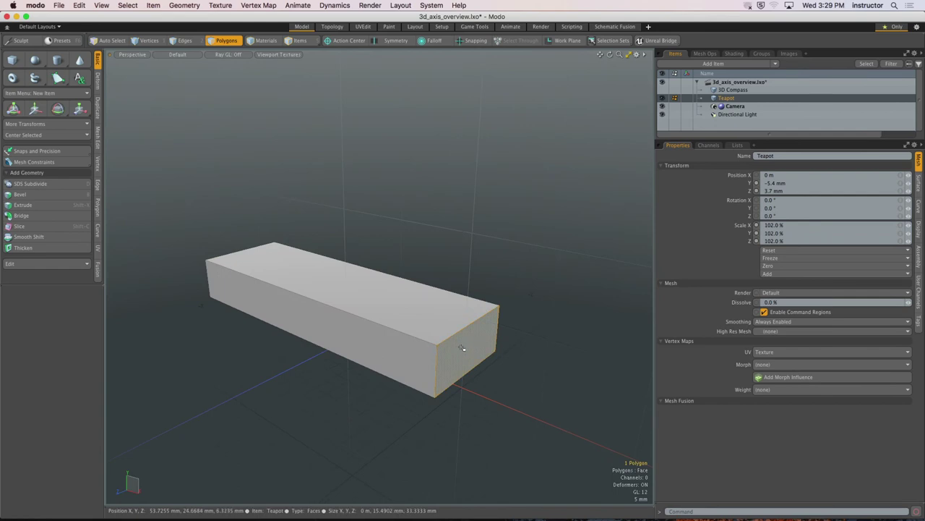
key("w")
left_click_drag(508, 362, 340, 330)
key("q")
left_click(348, 277)
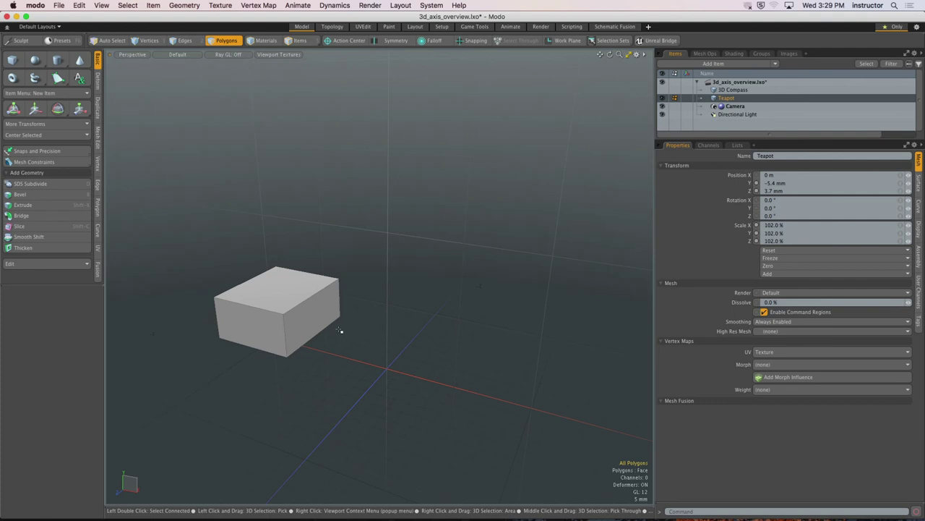
- Draw a cylinder primitive along the Z axis above the box, with radii of about 23, 22.4 and 35.6 mm
left_click(57, 60)
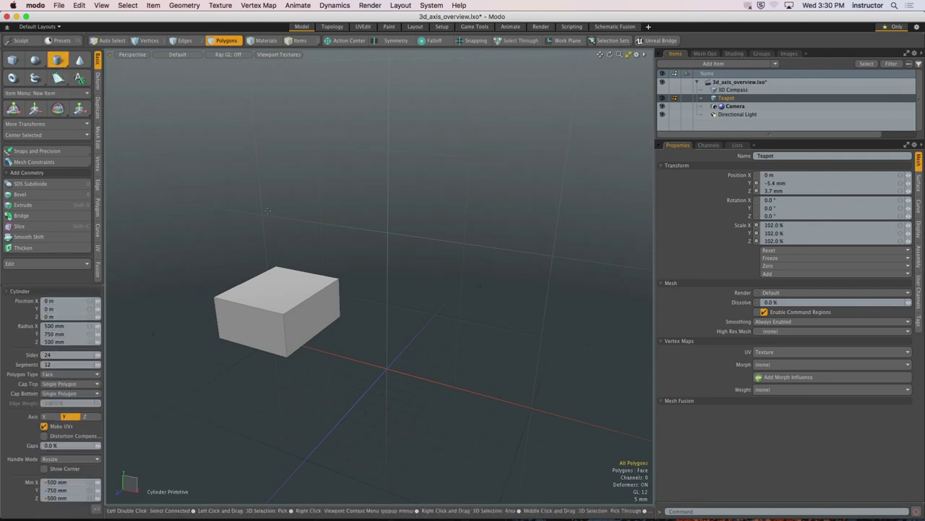
left_click_drag(366, 241, 384, 242, "alt")
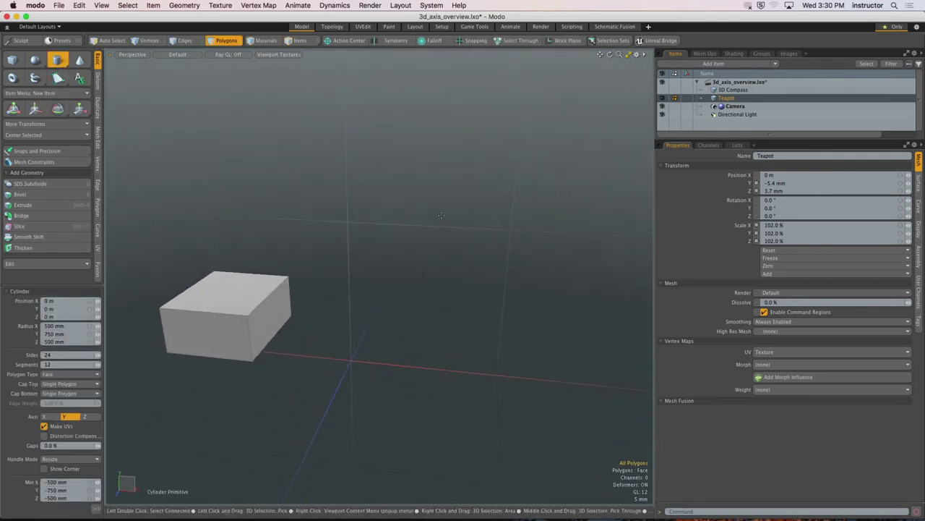
left_click_drag(379, 167, 200, 322)
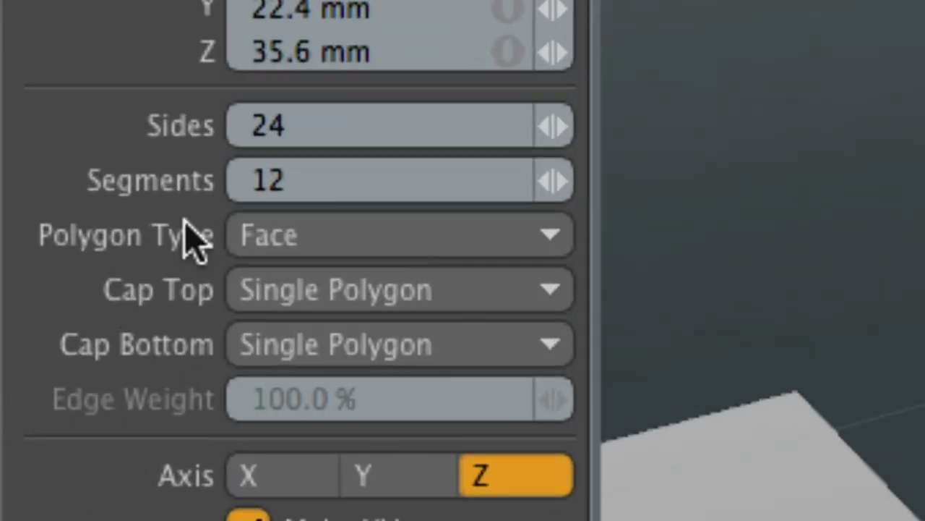
- Set the cylinder's number of sides to 48
left_click(286, 128)
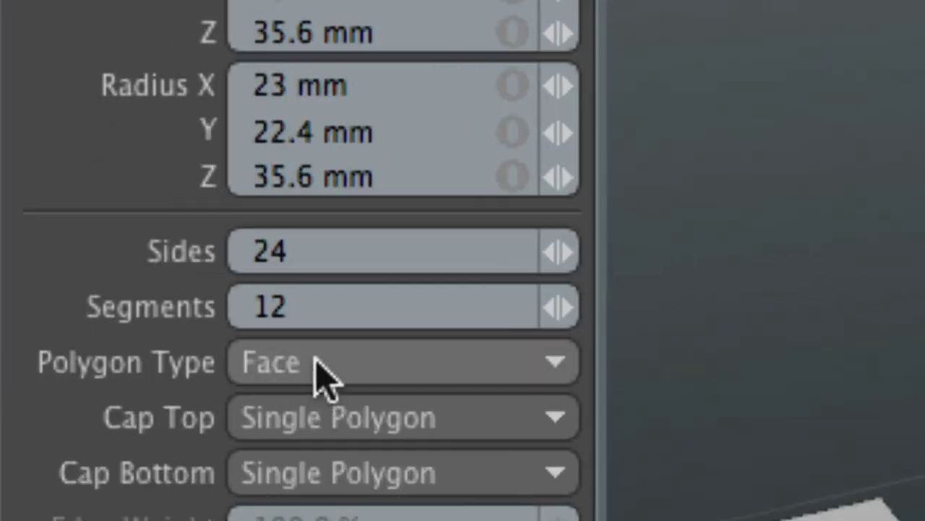
left_click(319, 252)
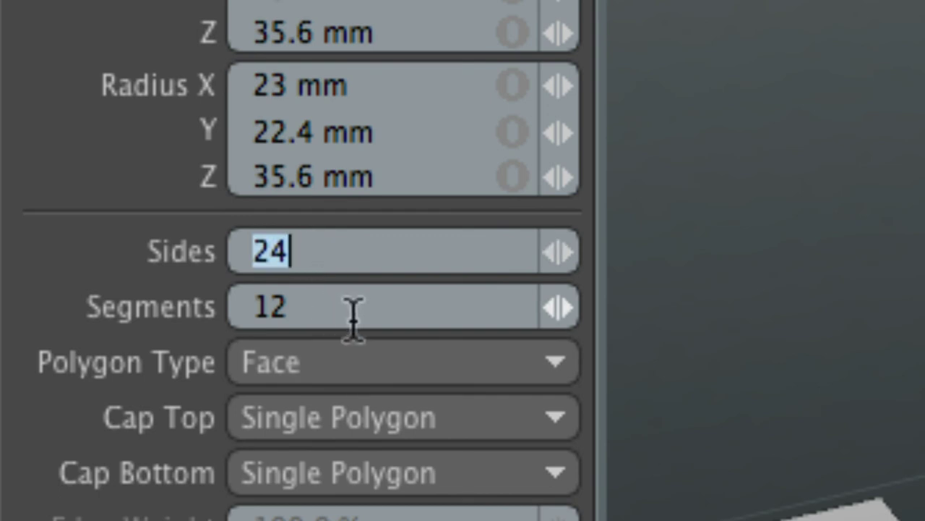
type("48")
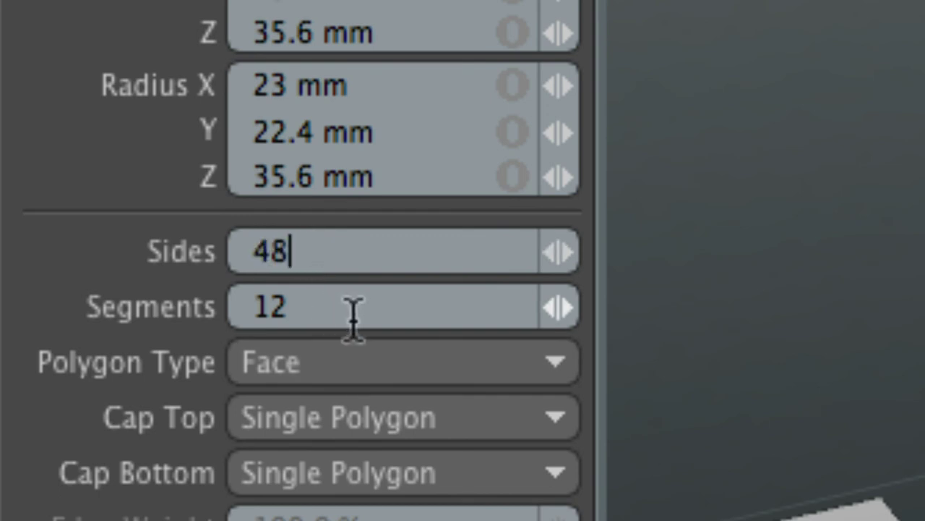
key("Return")
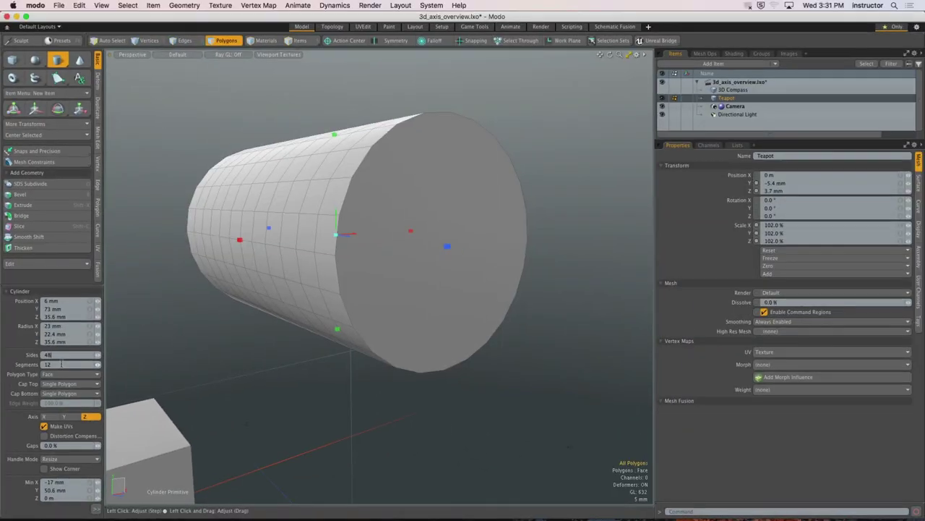
key("Return")
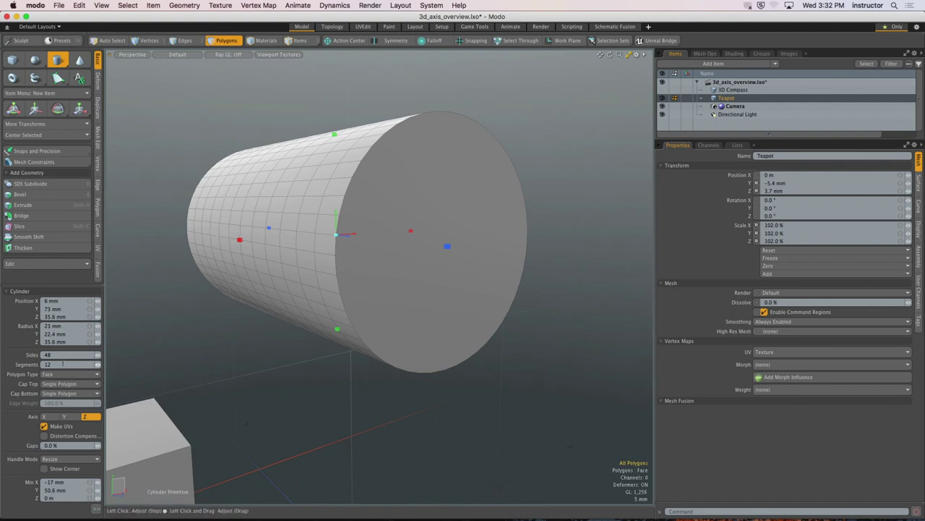
- Set the cylinder's number of sides to 8
left_click(62, 354)
type("8")
key("Return")
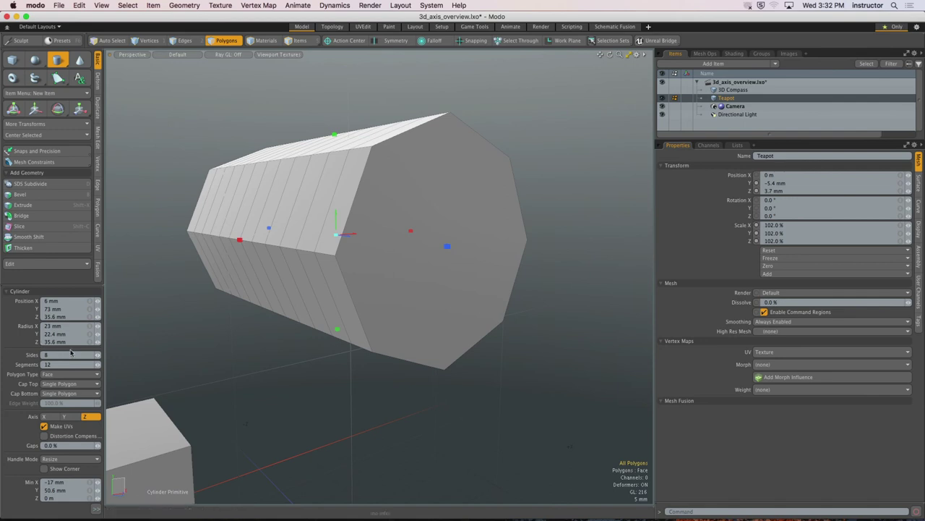
- Set the cylinder's number of segments to 1 and finish the cylinder primitive
left_click_drag(400, 293, 464, 141, "alt")
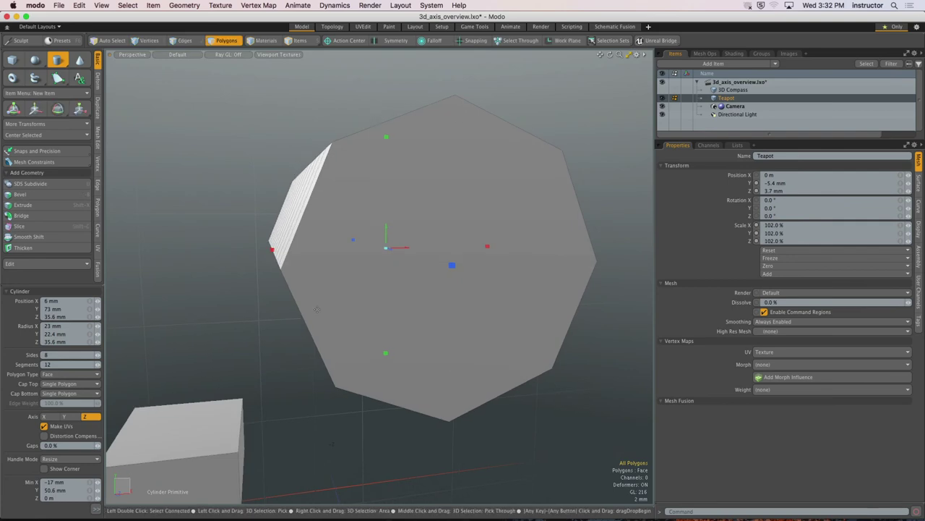
left_click_drag(255, 225, 355, 239, "alt")
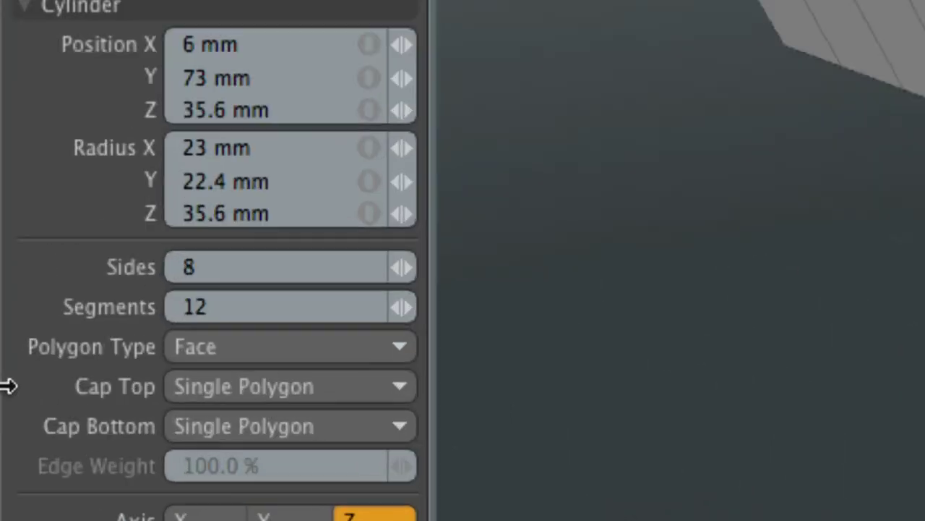
double_click(86, 353)
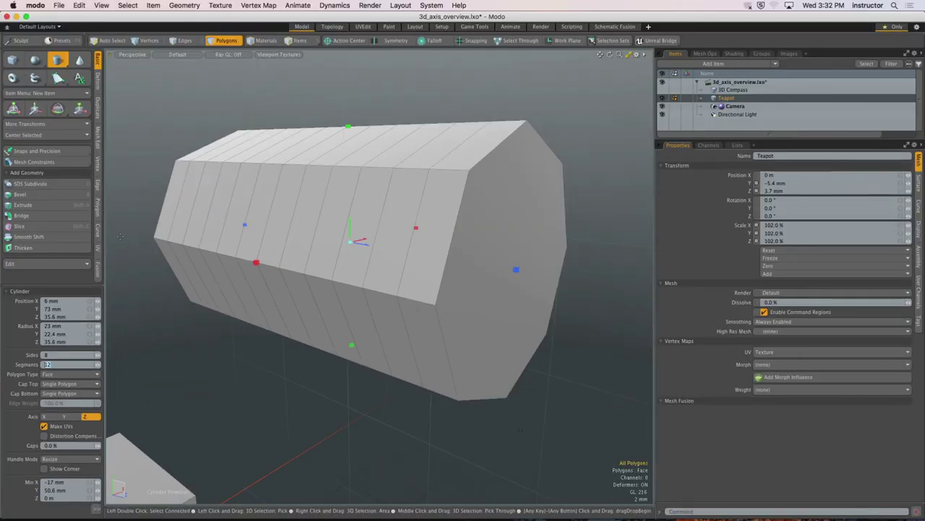
left_click_drag(391, 217, 426, 220, "alt")
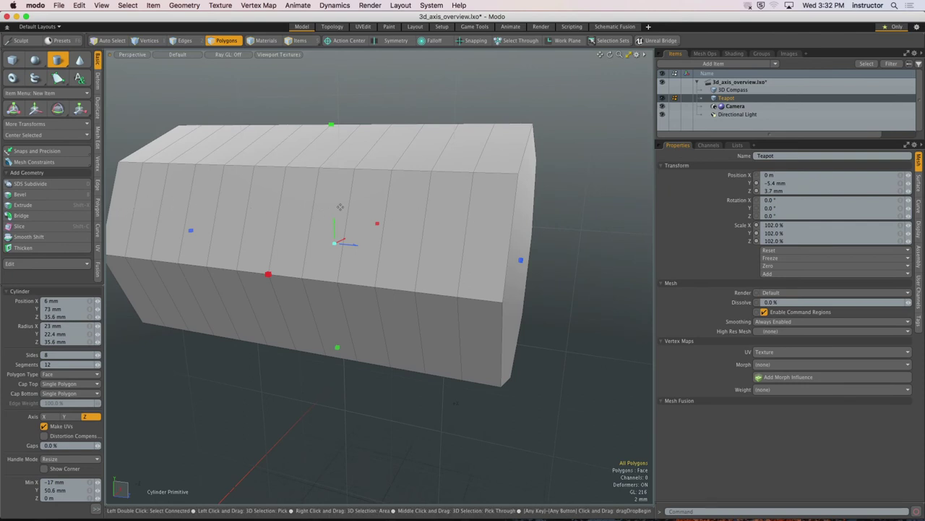
left_click_drag(455, 216, 454, 222, "alt")
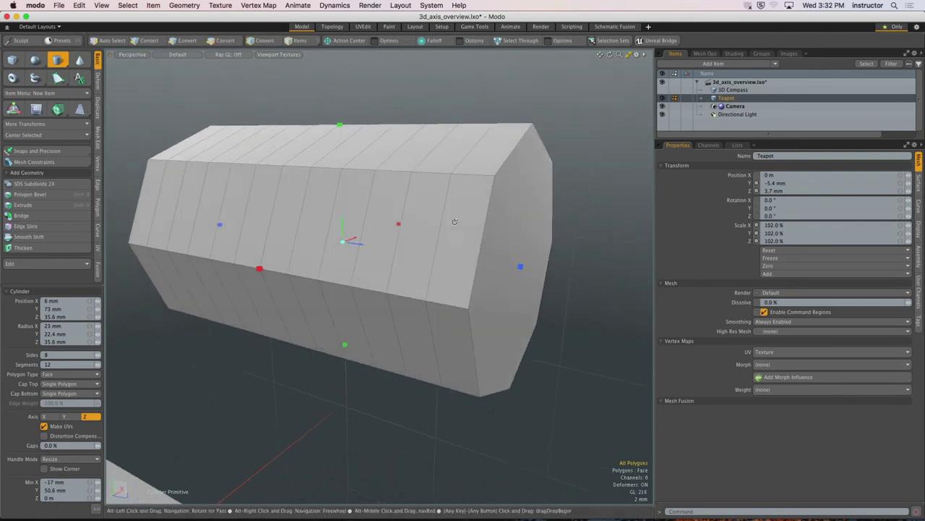
left_click(69, 364)
type("1")
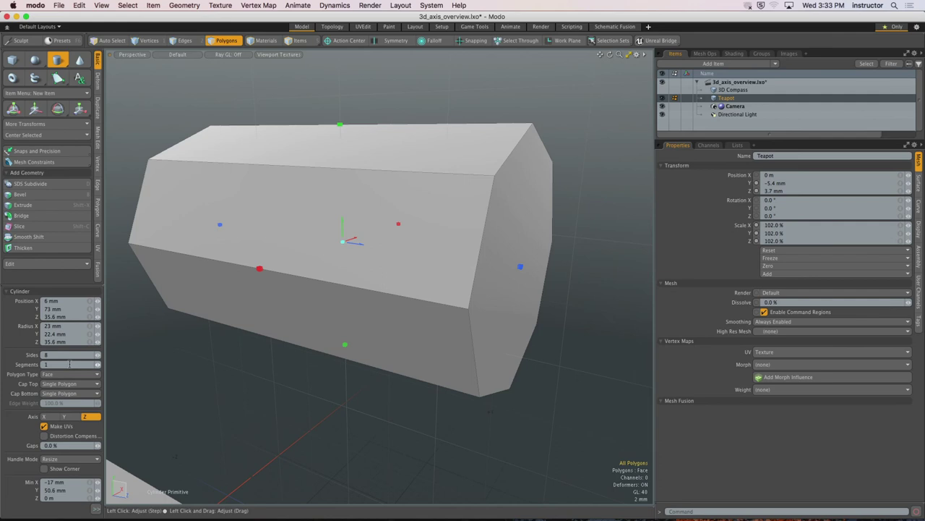
key("alt")
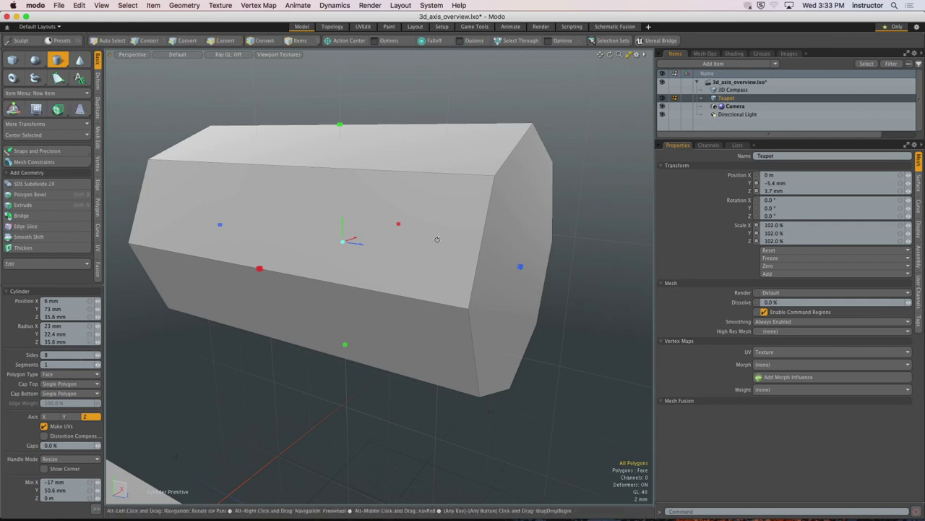
mouse_move(437, 239)
left_mouse_down("alt")
mouse_move(371, 229)
mouse_move(378, 221)
mouse_move(371, 233)
mouse_move(405, 230)
mouse_move(539, 256)
mouse_move(447, 244)
left_mouse_up("alt")
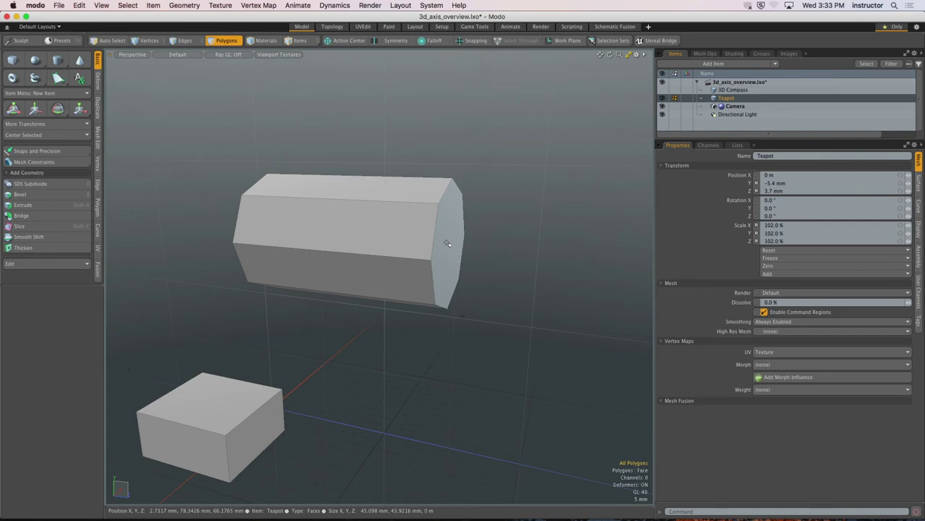
- Draw a flat cylinder disc along the X axis above the octagonal cylinder, with Y and Z radii of about 23.2 and 56.2 mm
left_click_drag(498, 169, 416, 245, "alt")
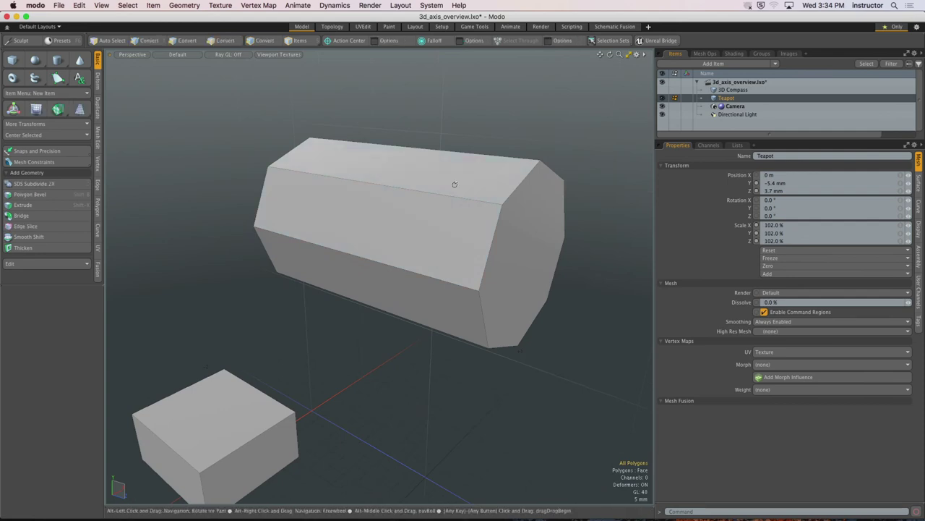
left_click_drag(454, 186, 133, 83, "alt+shift")
left_click(58, 59)
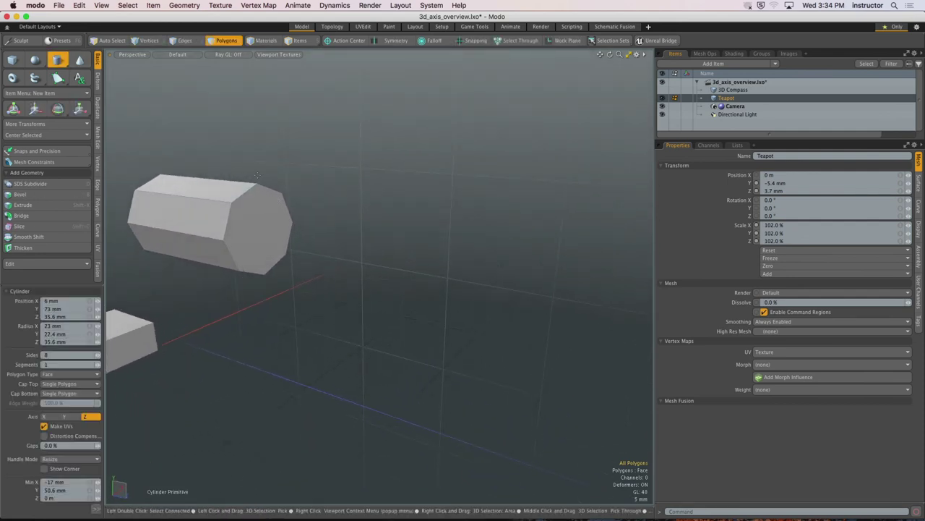
left_click_drag(354, 122, 459, 177)
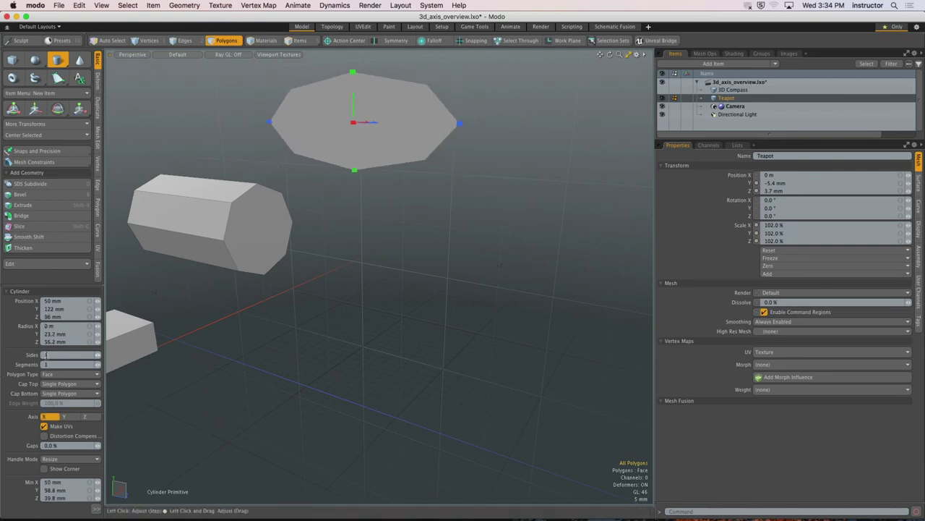
- Set the elliptical disc's number of sides to 24
type("24")
key("Return")
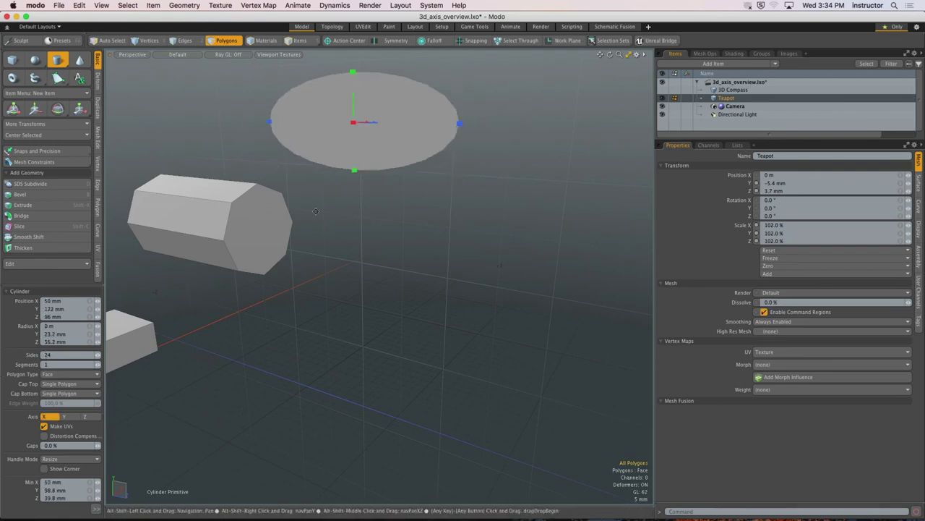
mouse_move(315, 210)
left_mouse_down("alt")
mouse_move(325, 189)
mouse_move(329, 202)
left_mouse_up("alt")
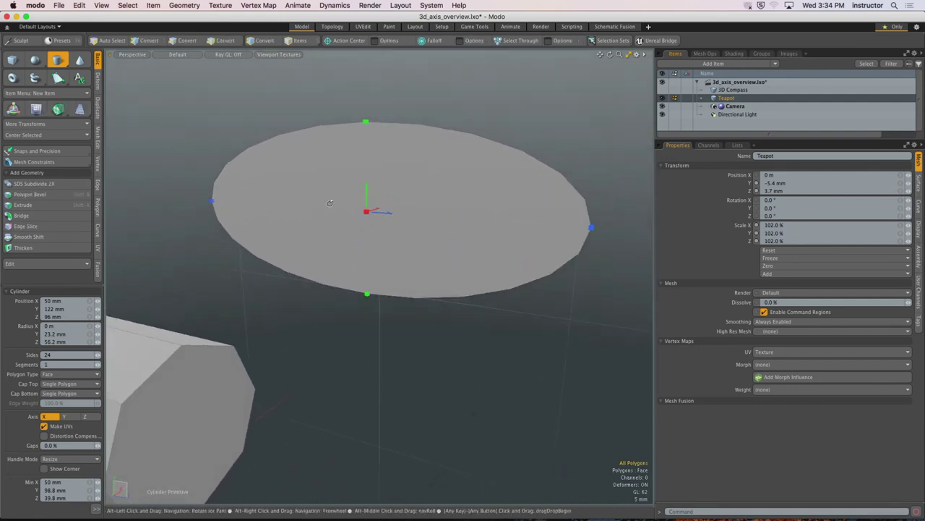
key("3")
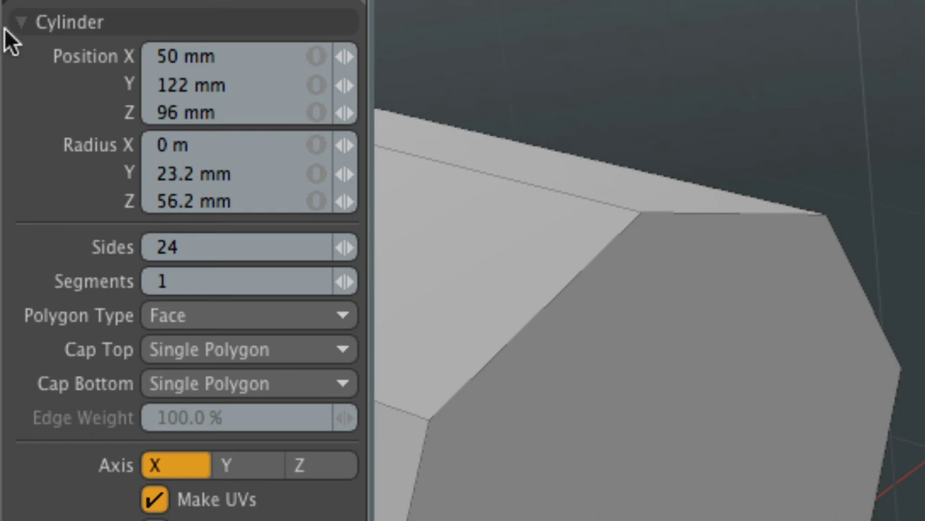
- Copy the disc's 23.2 mm Y radius into its Z radius to make it circular, and finish the cylinder primitive
left_click_drag(233, 172, 108, 167)
key("ctrl+c")
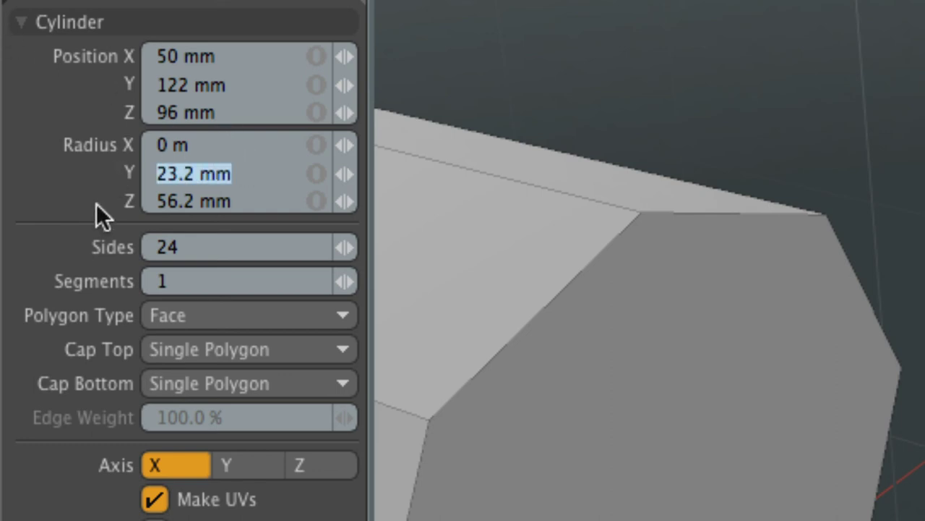
left_click_drag(249, 200, 128, 200)
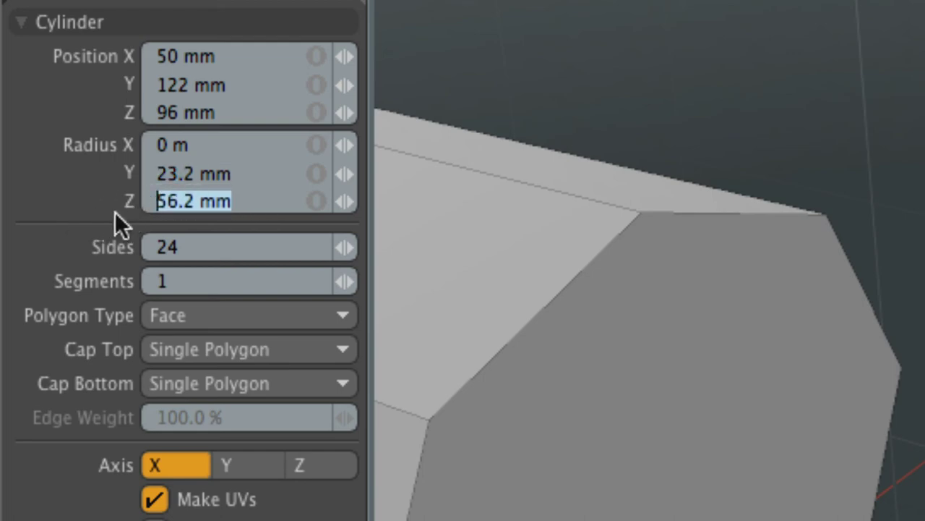
key("ctrl+v")
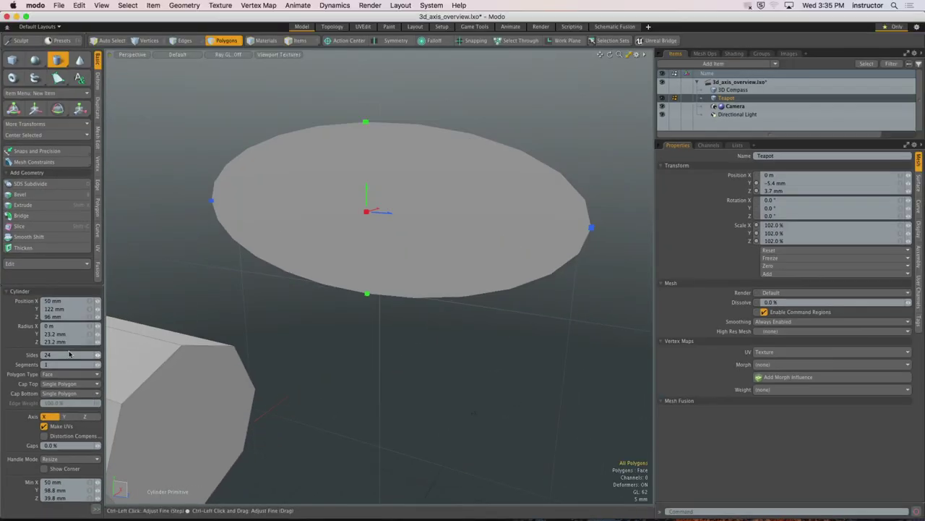
key("Return")
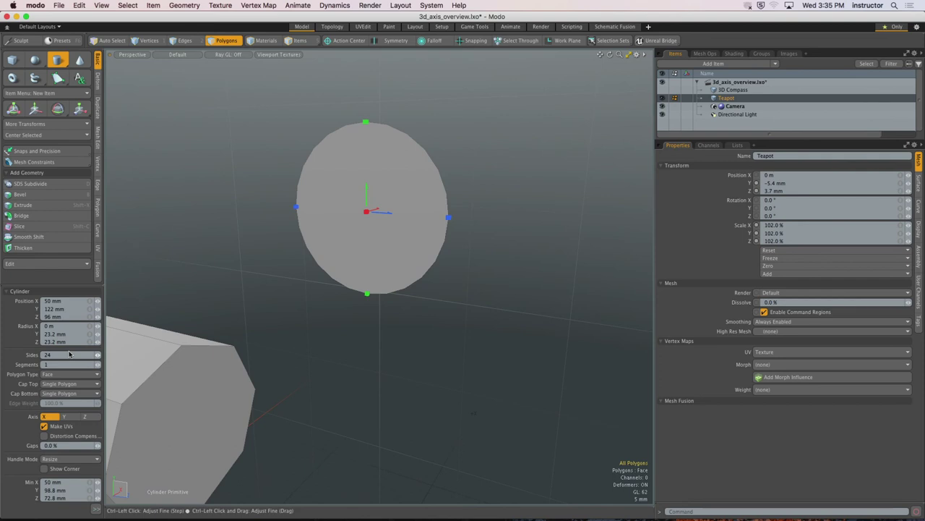
key("space")
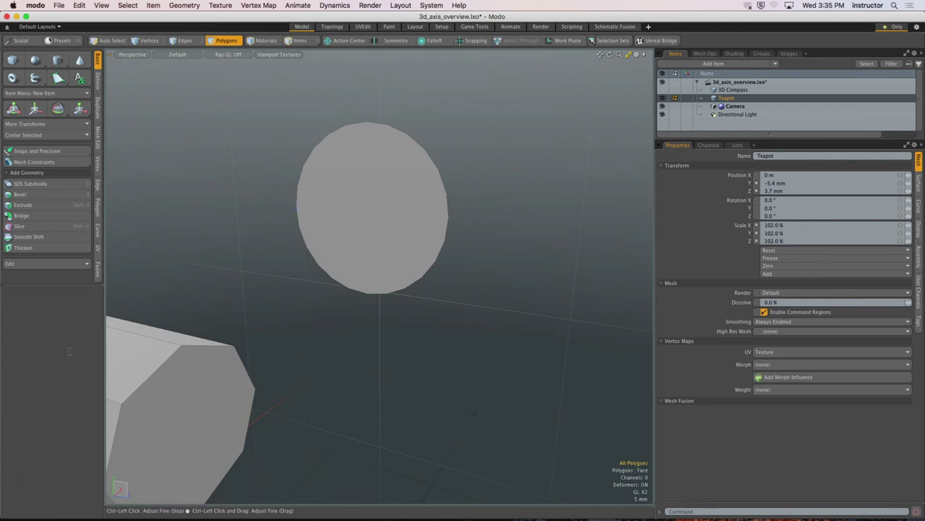
- Create a second cylinder disc beside the first, scaled uniformly to a Y and Z radius of about 25.2 mm
left_click_drag(366, 186, 340, 186, "alt+shift")
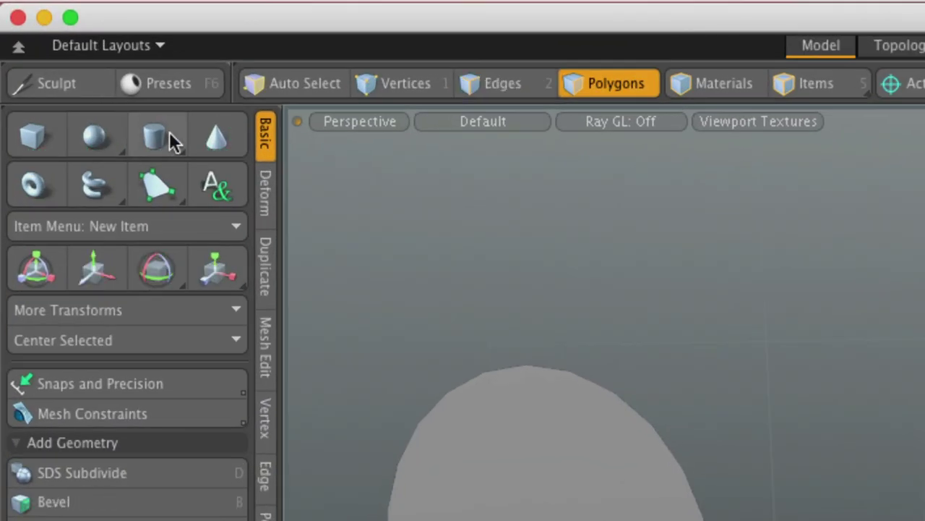
left_click(164, 143)
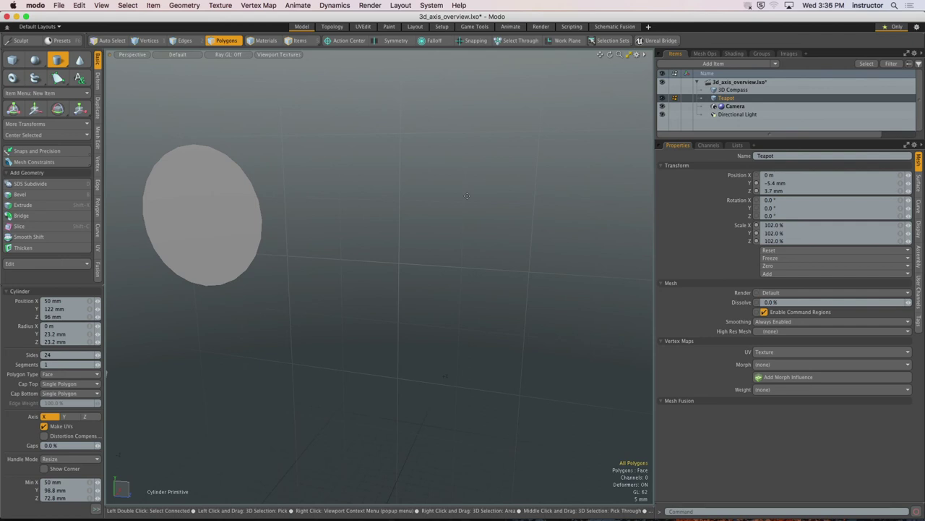
left_click(461, 190)
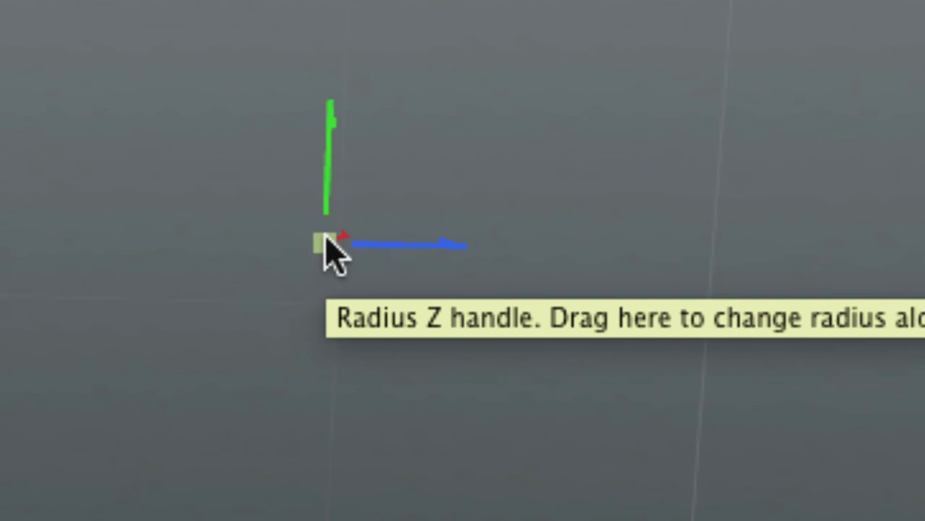
left_click_drag(327, 244, 629, 113)
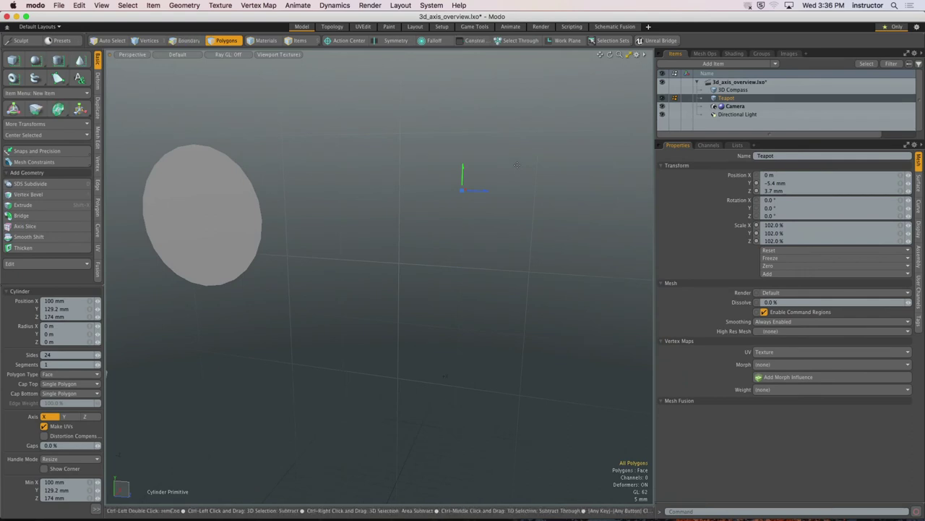
left_click_drag(462, 190, 533, 190)
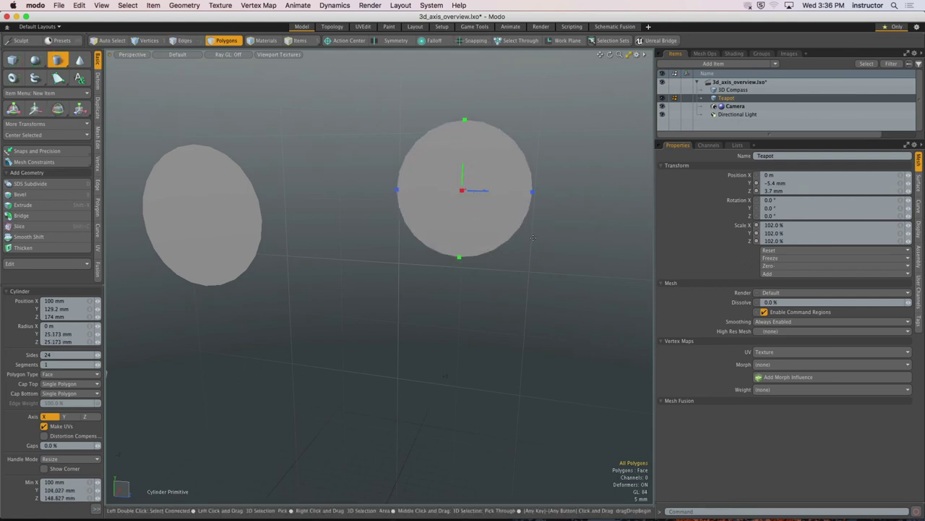
key("space")
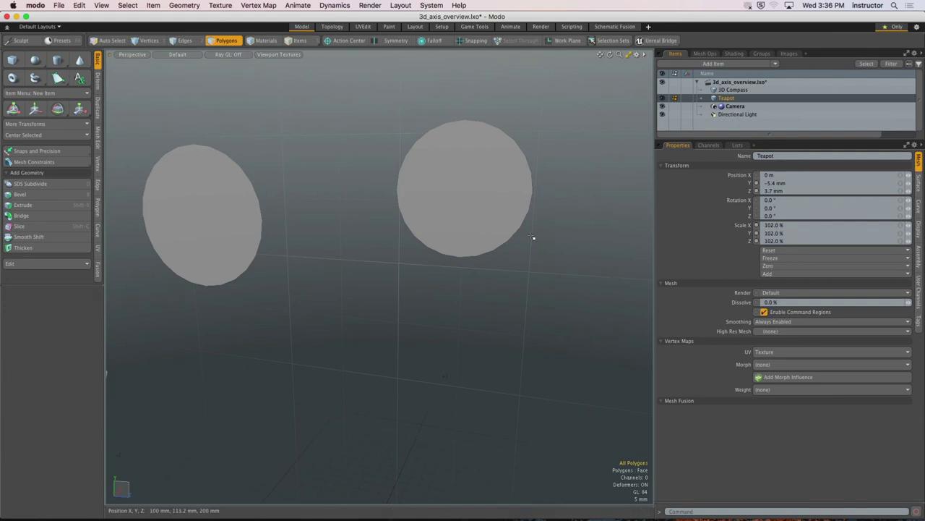
- Create a third uniformly scaled cylinder disc below the other two, with a Y and Z radius of about 19.8 mm
left_click_drag(518, 252, 450, 190, "alt")
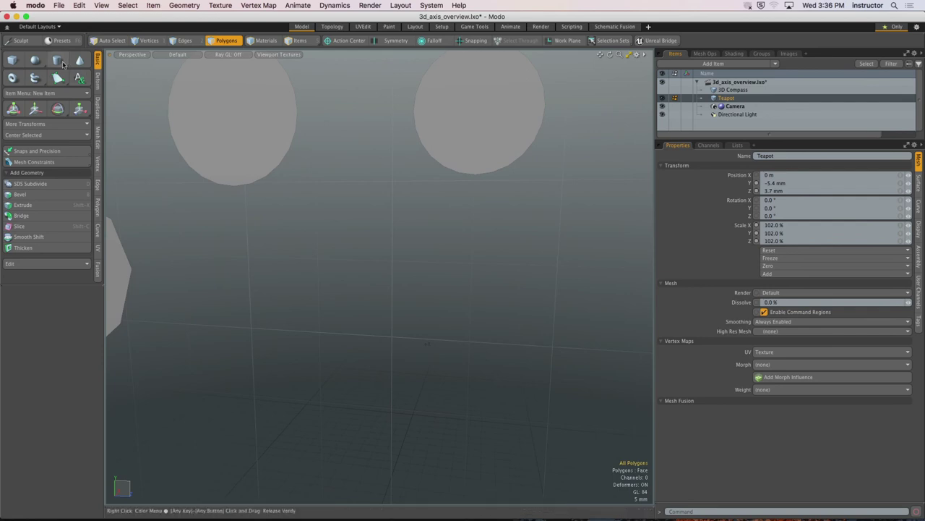
left_click(61, 64)
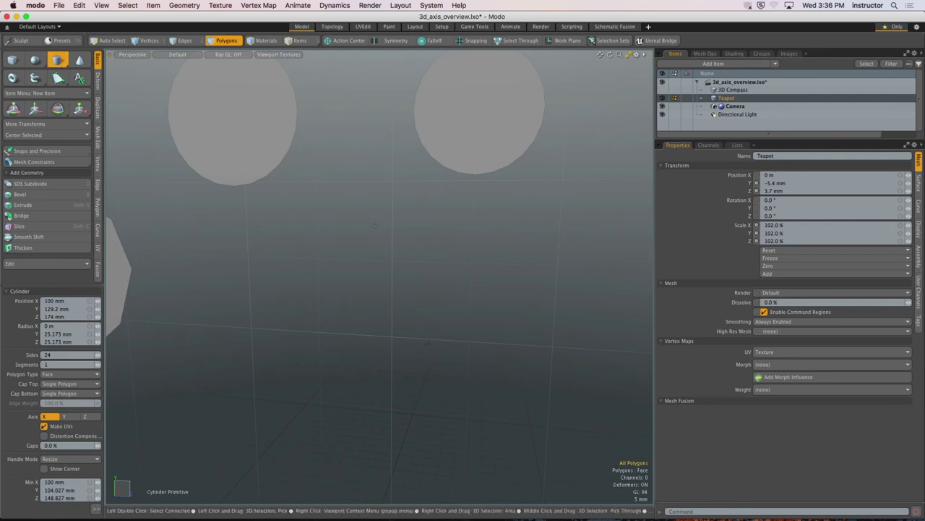
left_click(406, 248)
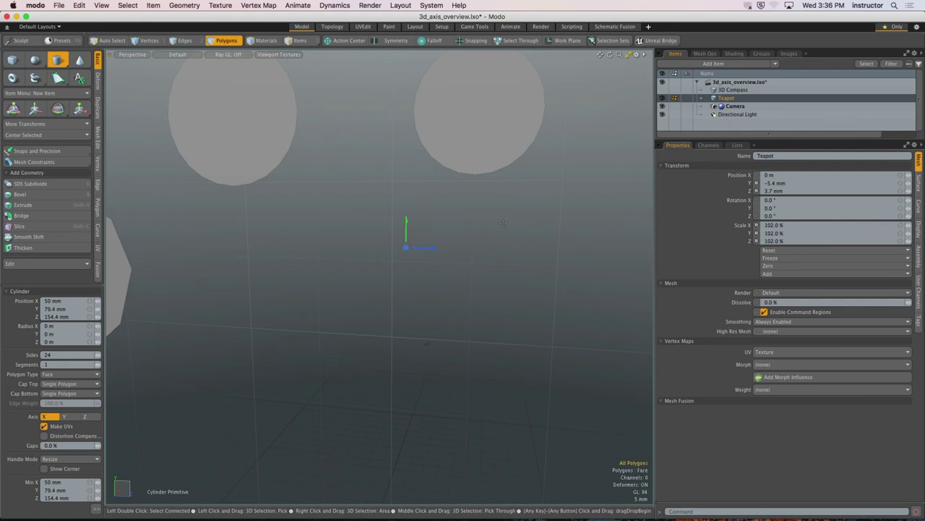
key("ctrl")
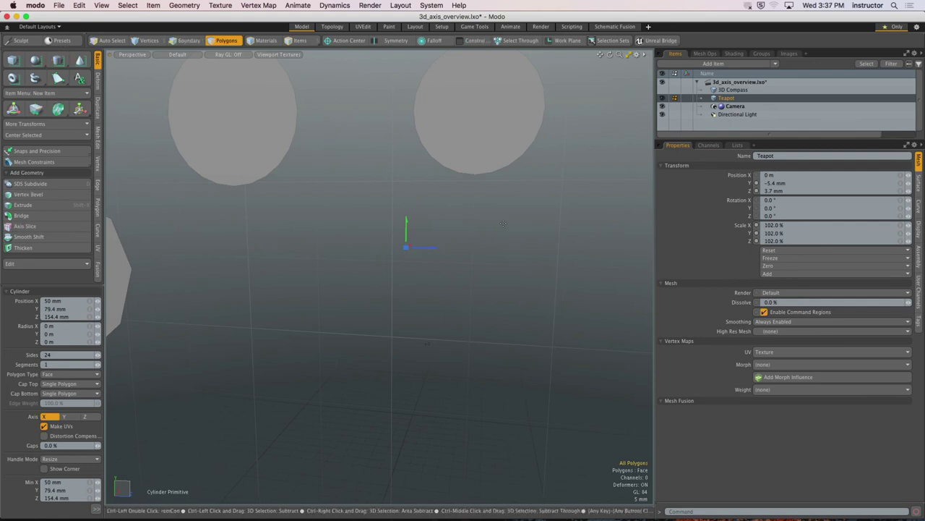
left_click_drag(407, 247, 470, 248, "ctrl")
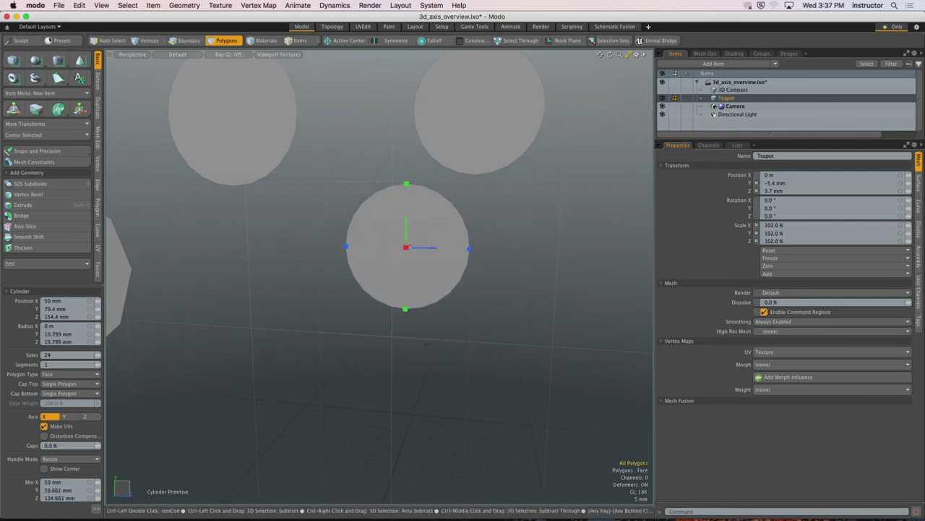
key("q")
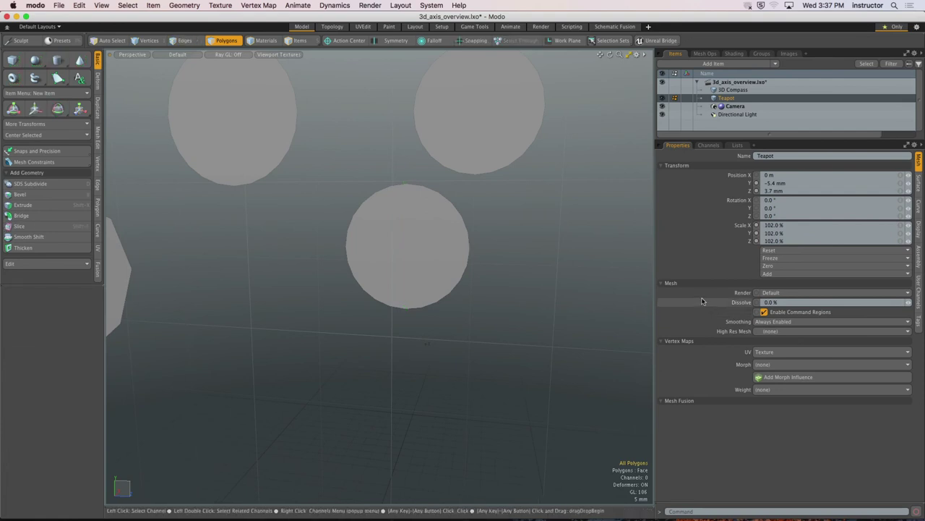
- Create a larger circular cylinder disc beside the third one, with a Y and Z radius of about 37.9 mm
left_click_drag(246, 249, 337, 241, "alt+shift")
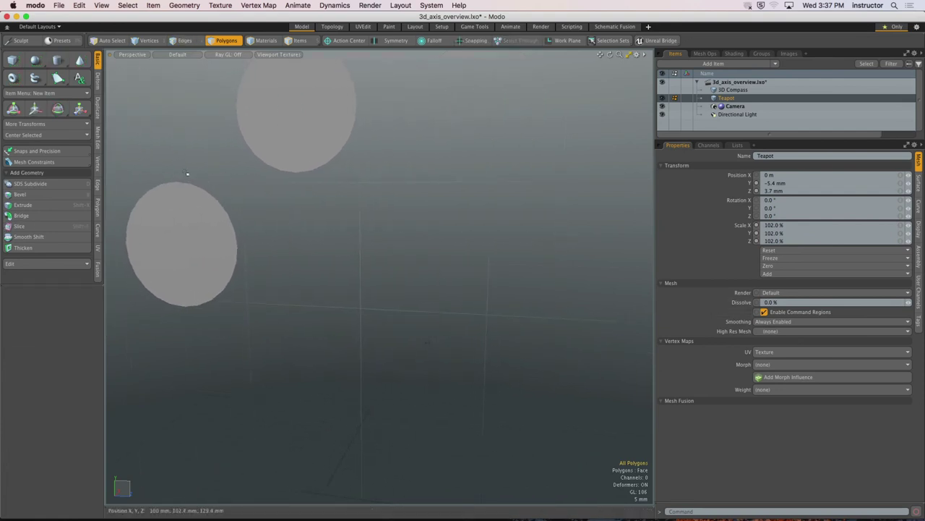
left_click(58, 60)
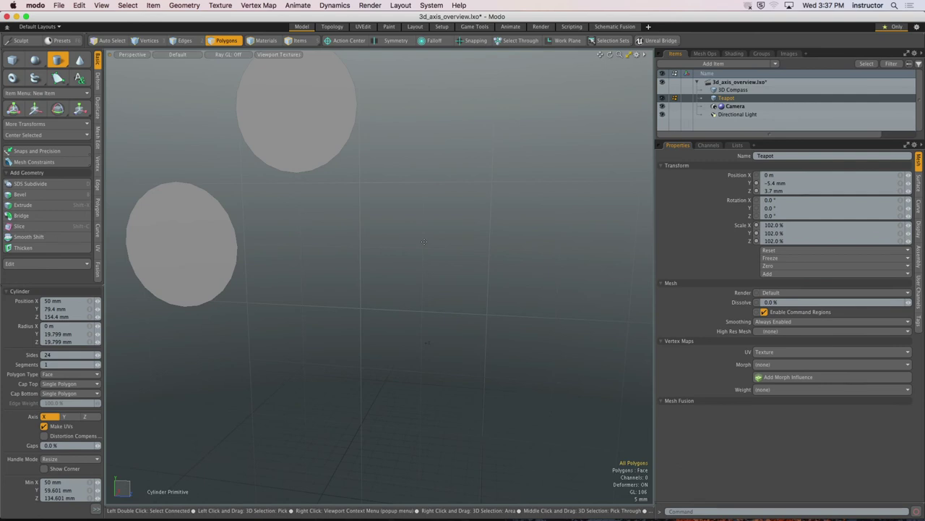
left_click_drag(424, 241, 425, 243)
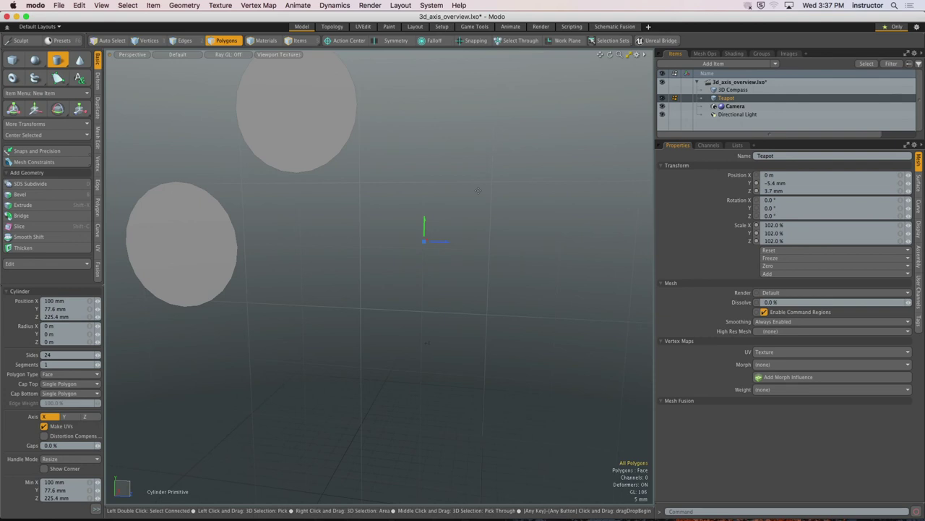
key("ctrl")
left_click_drag(424, 241, 425, 340, "ctrl")
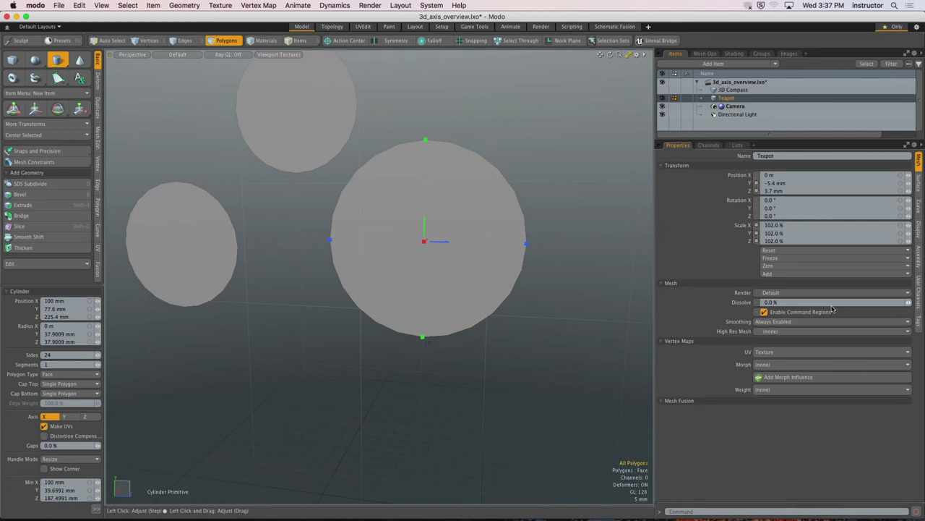
key("space")
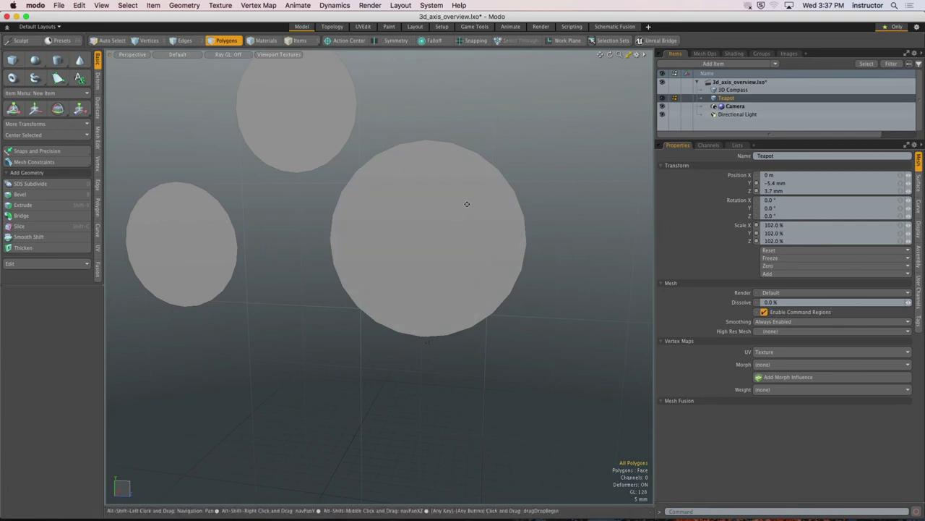
- Draw a sphere primitive with a uniform radius of about 36.4 mm beyond the largest disc and finish it
left_click_drag(467, 200, 304, 254, "alt+shift")
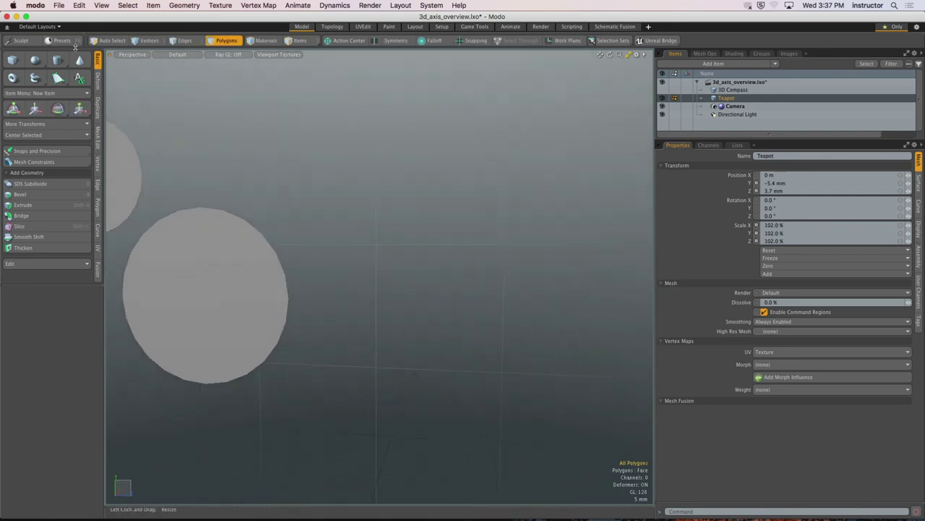
left_click(34, 60)
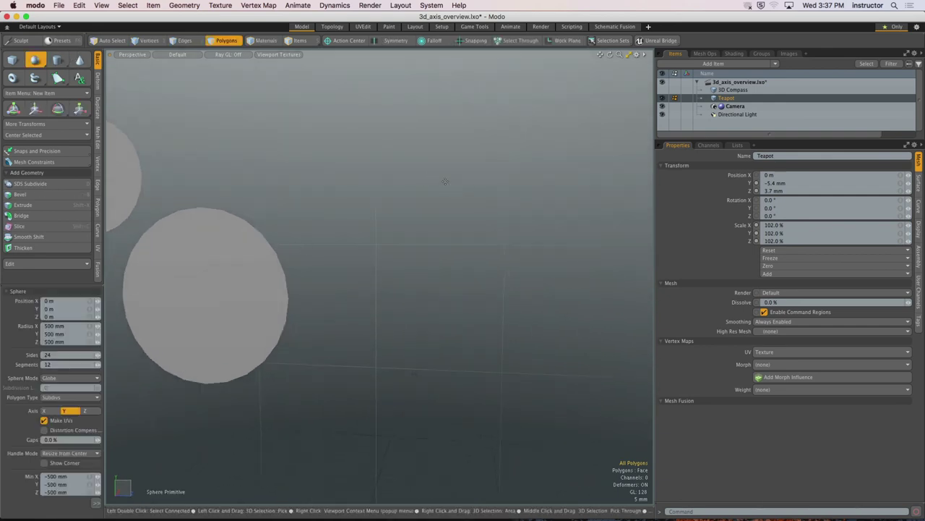
left_click_drag(446, 181, 511, 249)
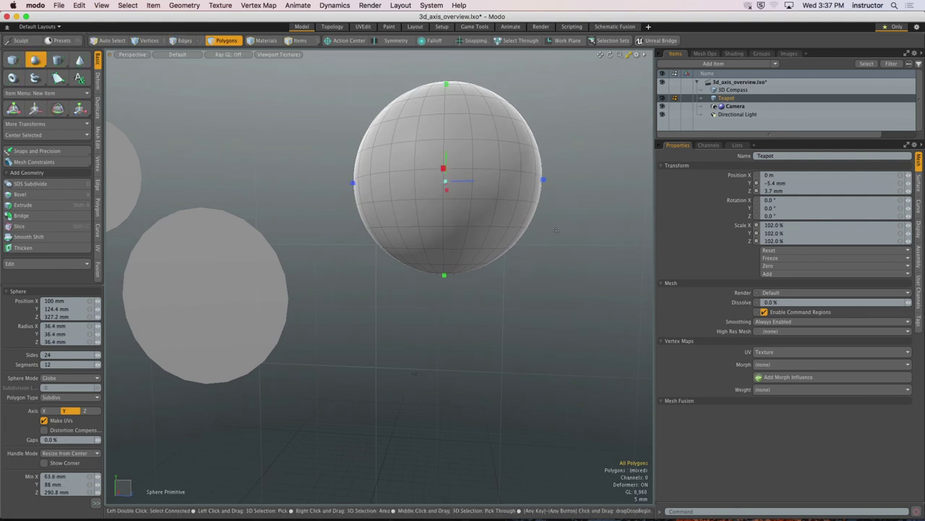
key("space")
- Draw a flat circular sphere primitive beside the sphere, with X radius 0 and Y and Z radii of about 25.2 mm
left_click_drag(500, 180, 362, 203, "alt")
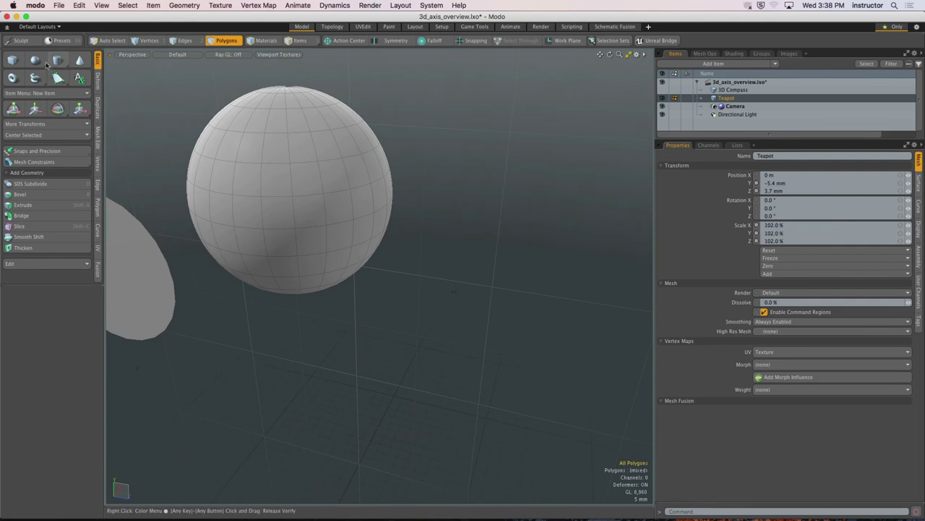
left_click(34, 59)
left_click(506, 177)
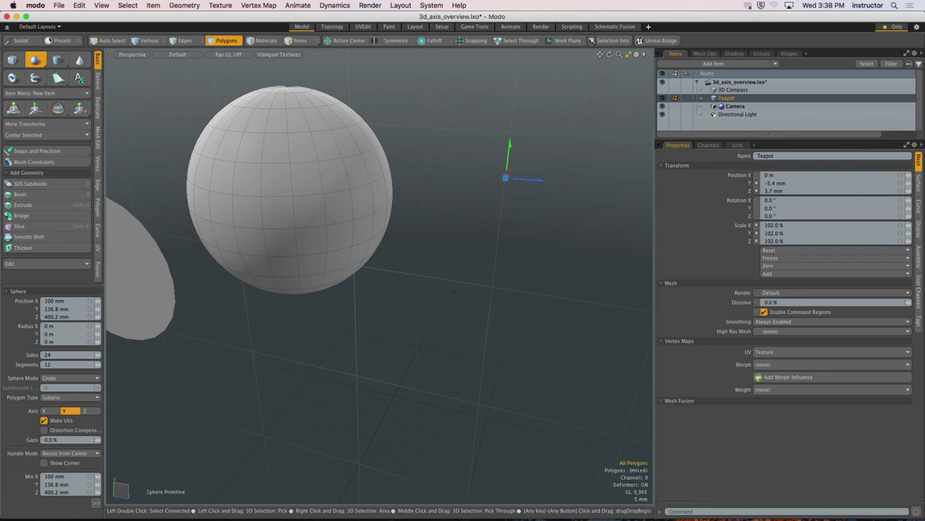
key("ctrl")
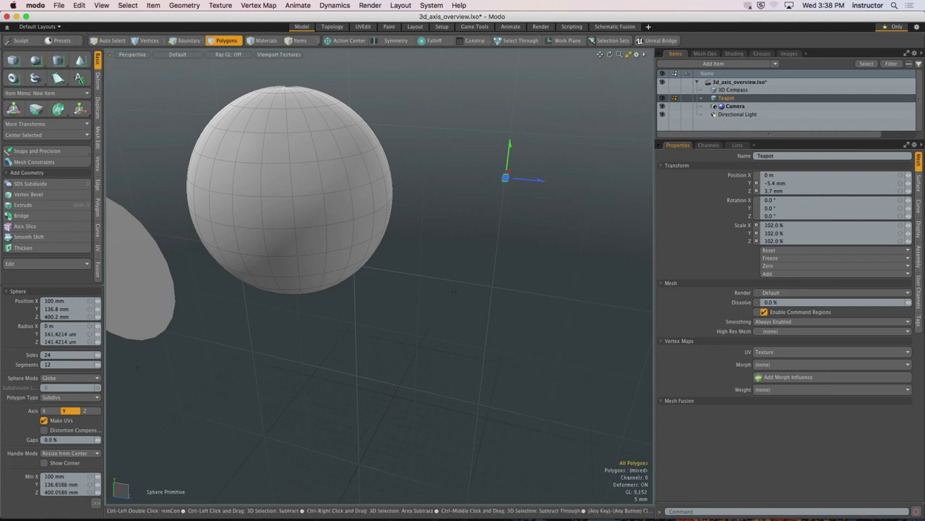
left_click_drag(505, 177, 593, 181, "ctrl")
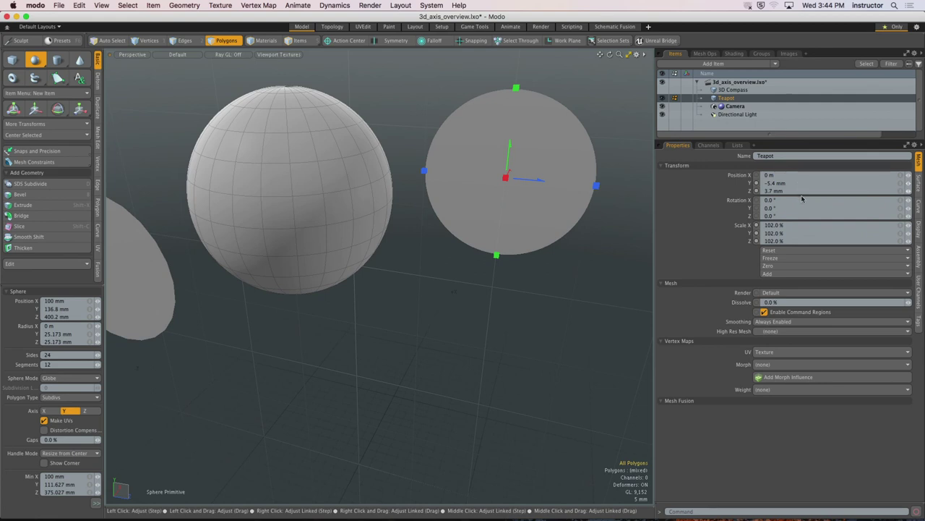
- Finish the flat sphere, select all the primitives in the viewport and delete them
key("space")
left_click_drag(610, 261, 405, 231, "ctrl+alt")
left_click_drag(151, 131, 598, 354)
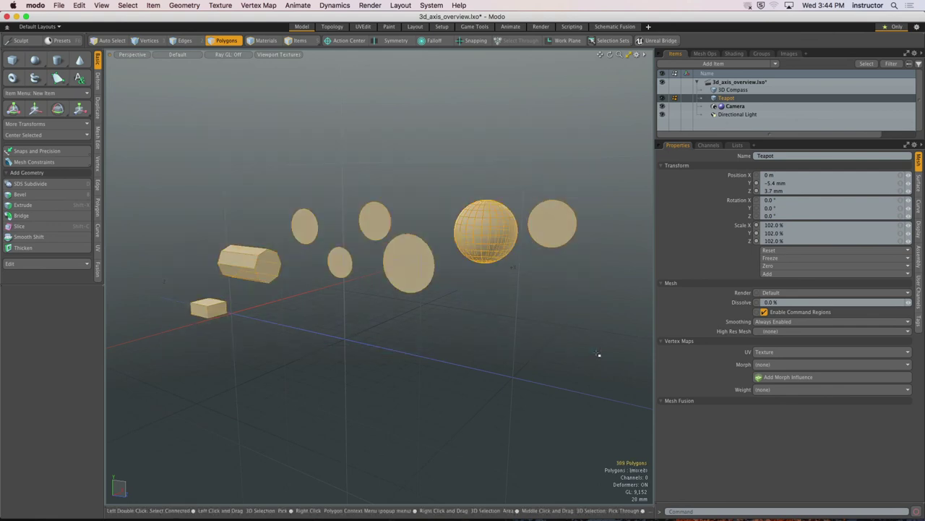
key("Delete")
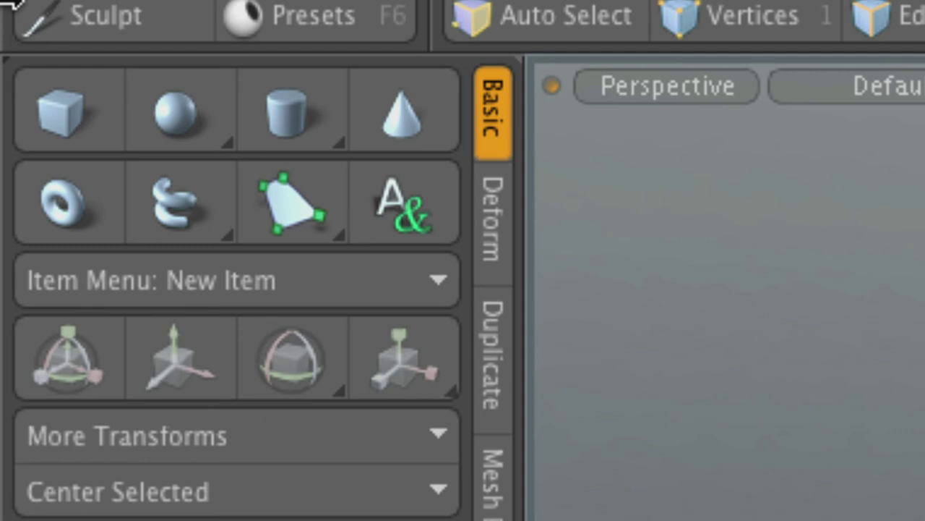
- Create a unit cube and a unit sphere centred on the origin
key("ctrl")
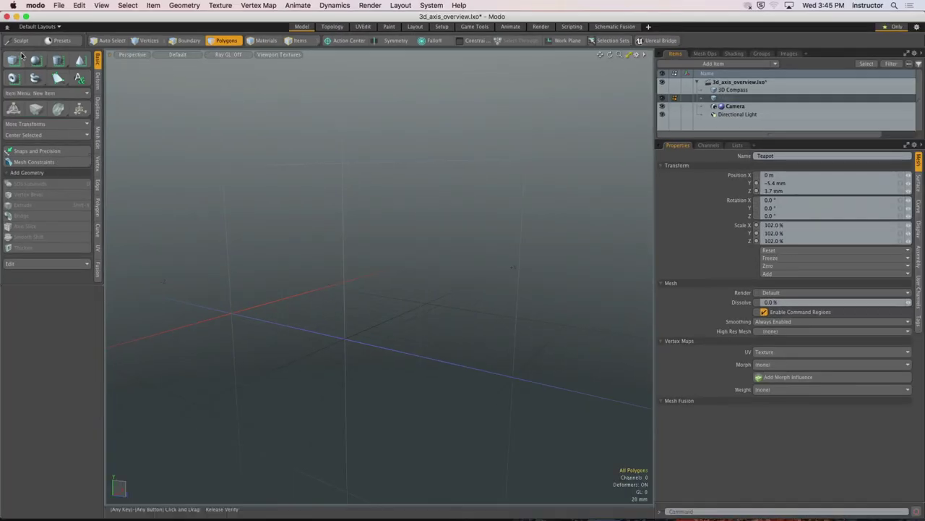
middle_click_drag(300, 265, 436, 261)
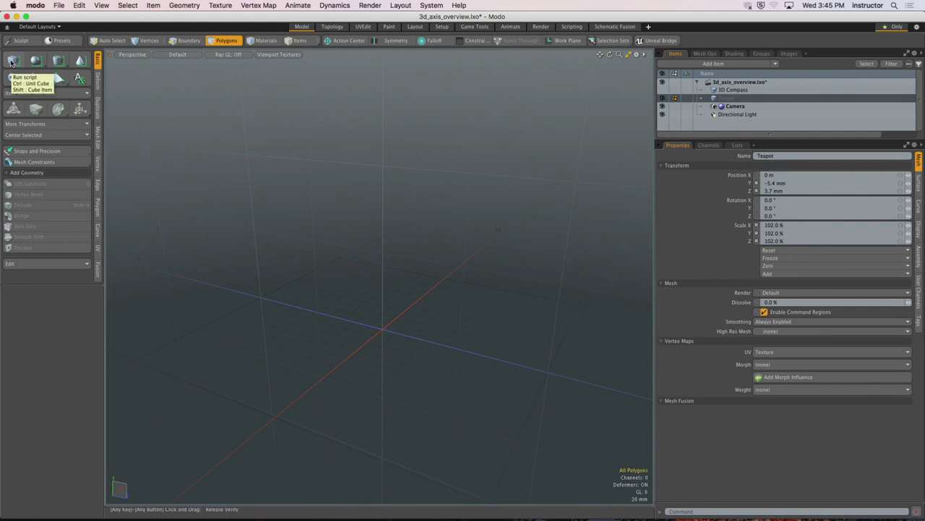
left_click(11, 63)
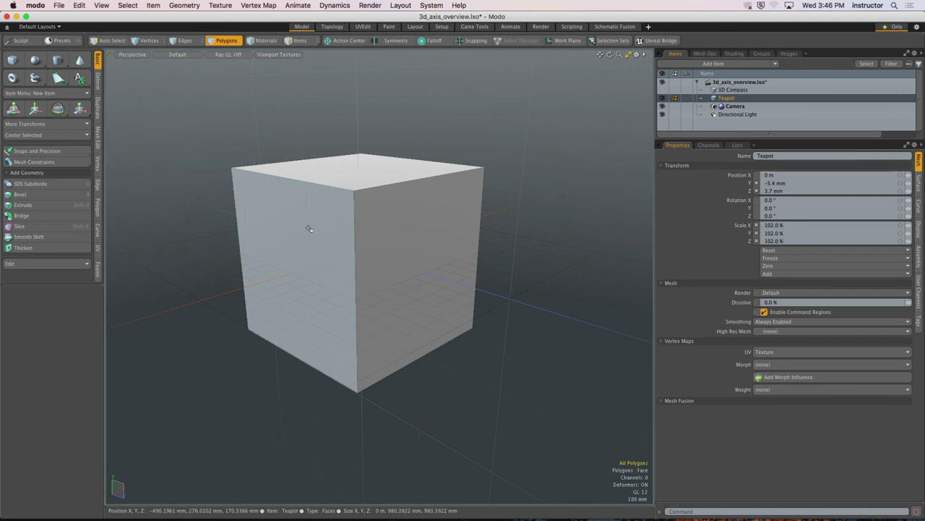
key("ctrl")
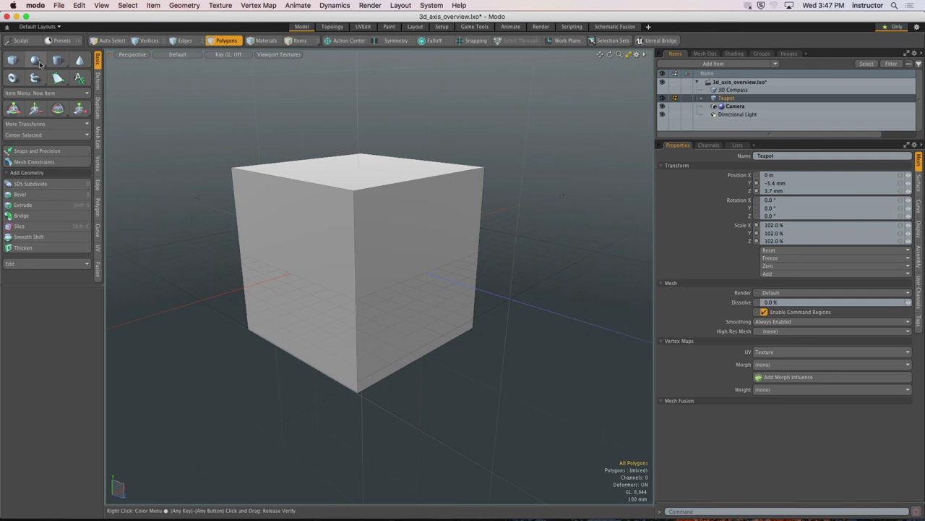
- Select the whole cube, move it about -1.315 m along Z, clear of the sphere, and deselect it
double_click(475, 199)
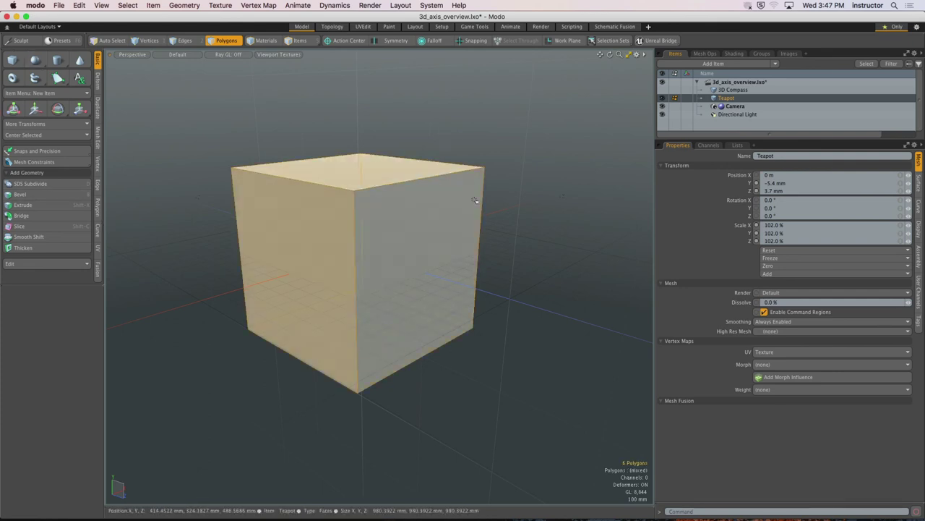
left_click_drag(475, 199, 475, 221, "alt")
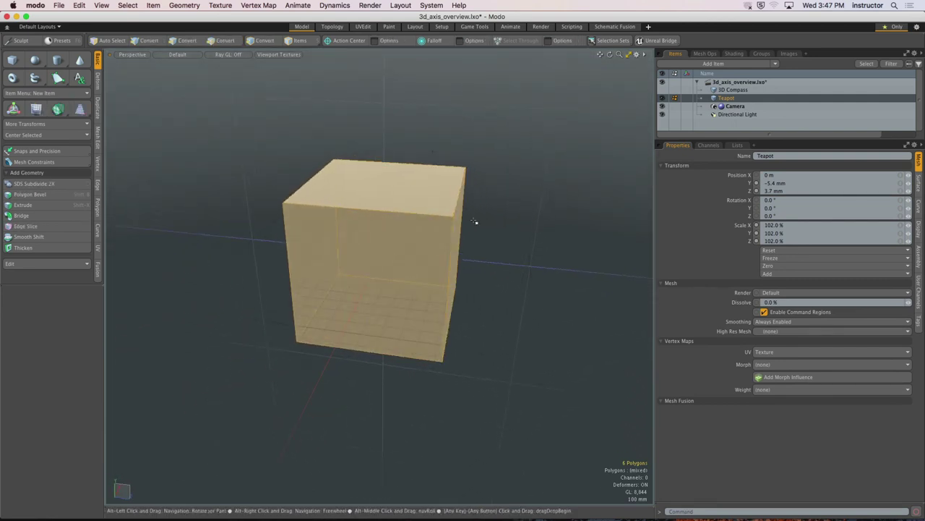
key("3")
key("y")
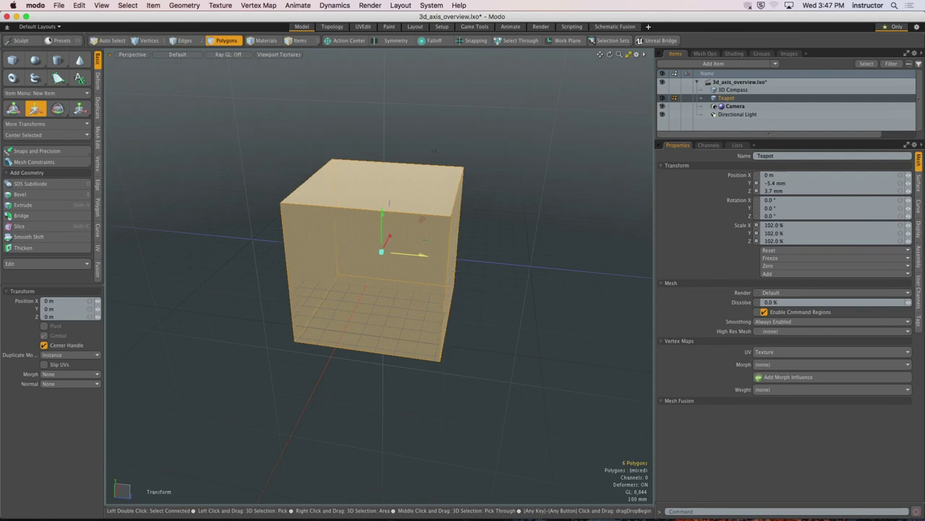
left_click_drag(422, 254, 253, 238)
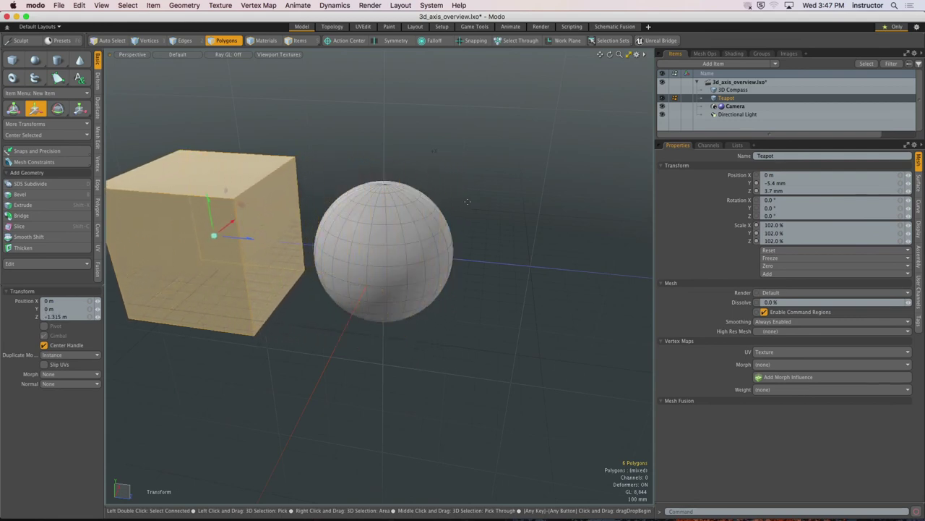
left_click(516, 186)
left_click_drag(516, 186, 376, 190, "alt")
key("3")
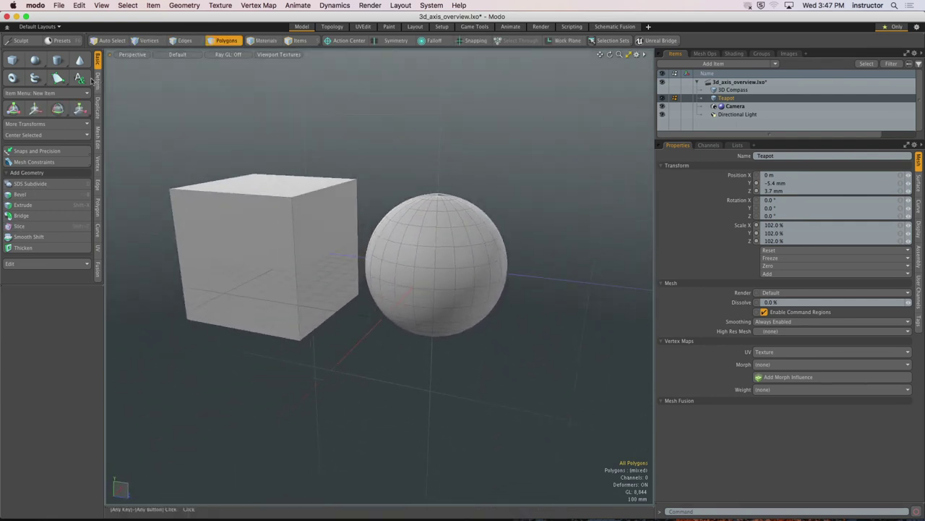
- Create a unit cylinder at the origin, around the sphere
key("ctrl")
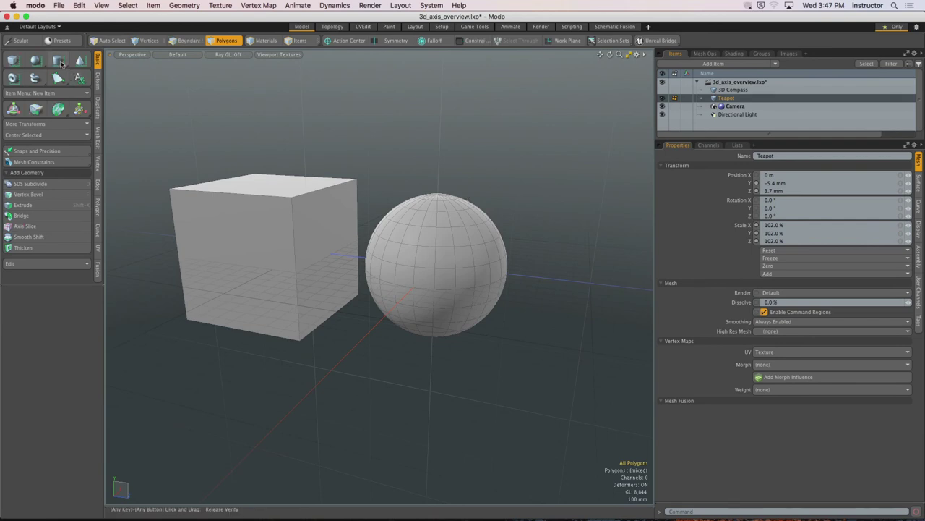
left_click(59, 61, "ctrl")
left_click_drag(250, 183, 321, 212, "alt")
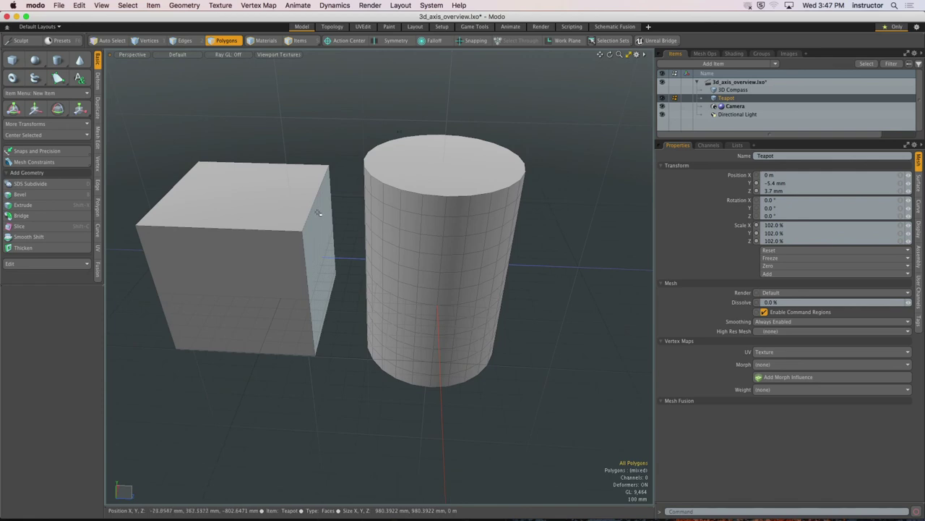
left_click_drag(374, 246, 434, 223, "alt")
- Select the whole cylinder, move it about 1.48 m along Z to the sphere's other side, and leave the Move tool
double_click(435, 224)
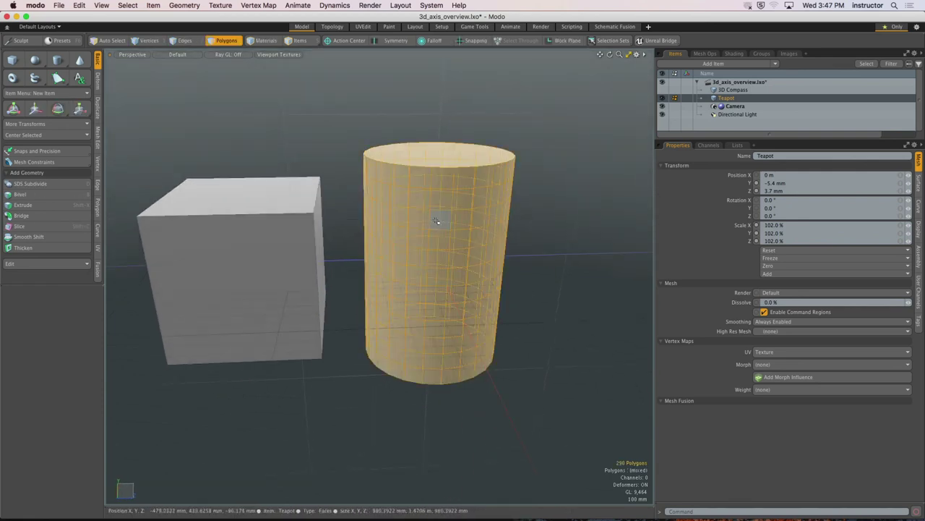
key("w")
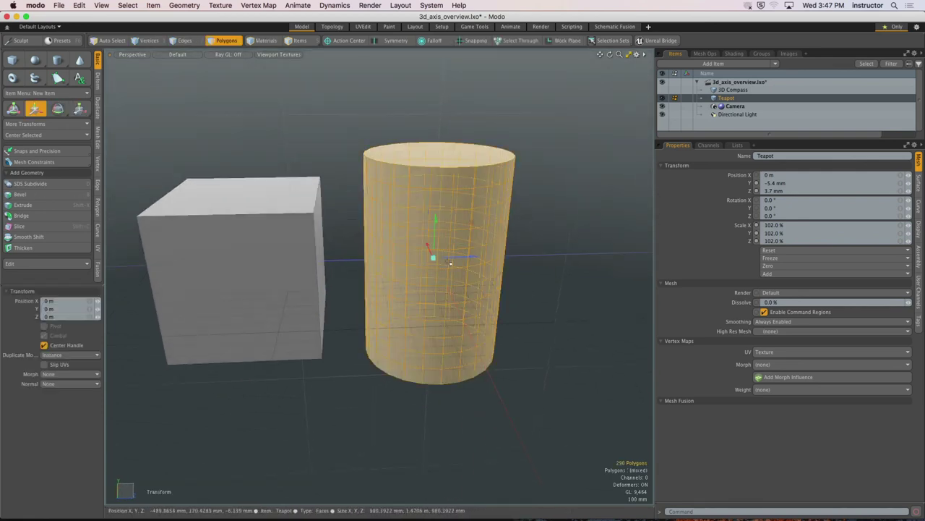
left_click_drag(449, 262, 629, 256)
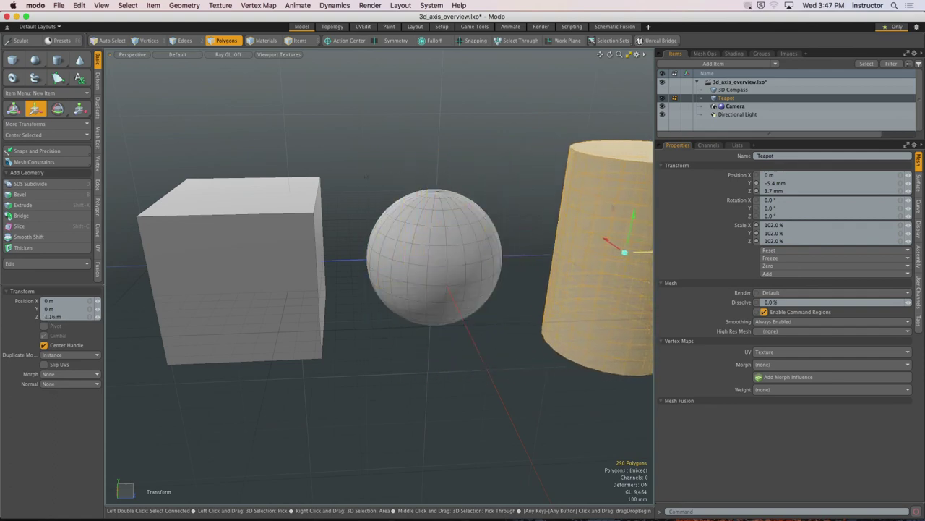
left_click_drag(463, 289, 414, 296, "alt")
key("3")
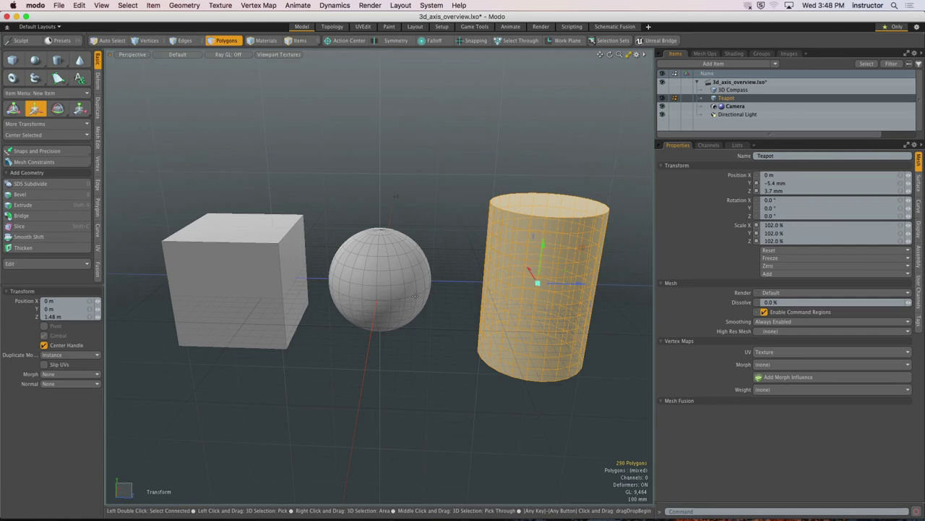
key("q")
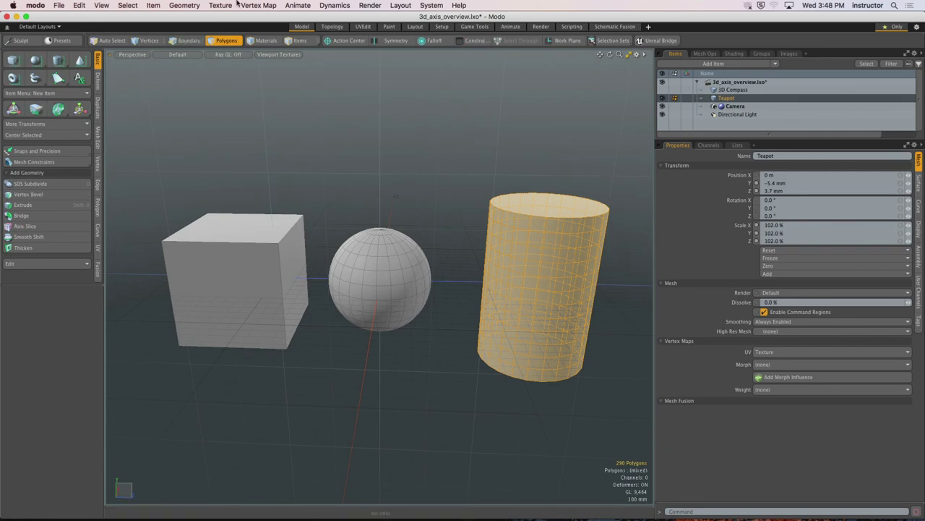
- Cycle repeatedly through the vertex, edge and polygon selection modes and end in edge selection mode
key("ctrl")
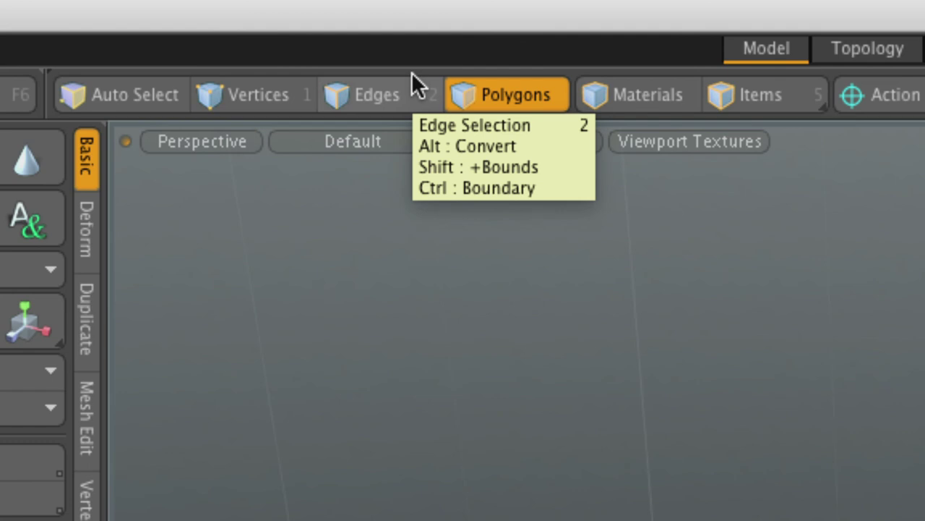
key("space")
key("space")
key("space")
key("space")
key("space")
key("space")
key("space")
key("space")
key("space")
key("space")
key("space")
key("space")
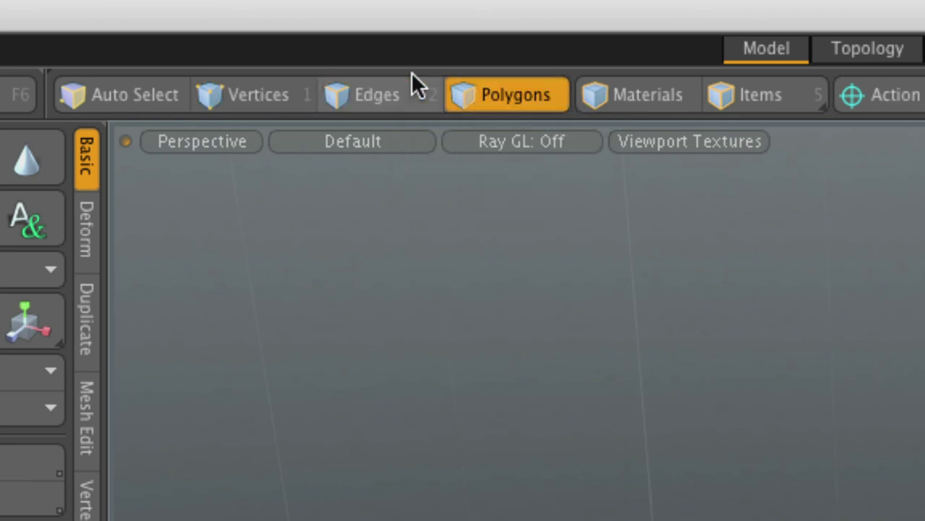
key("space")
key("space")
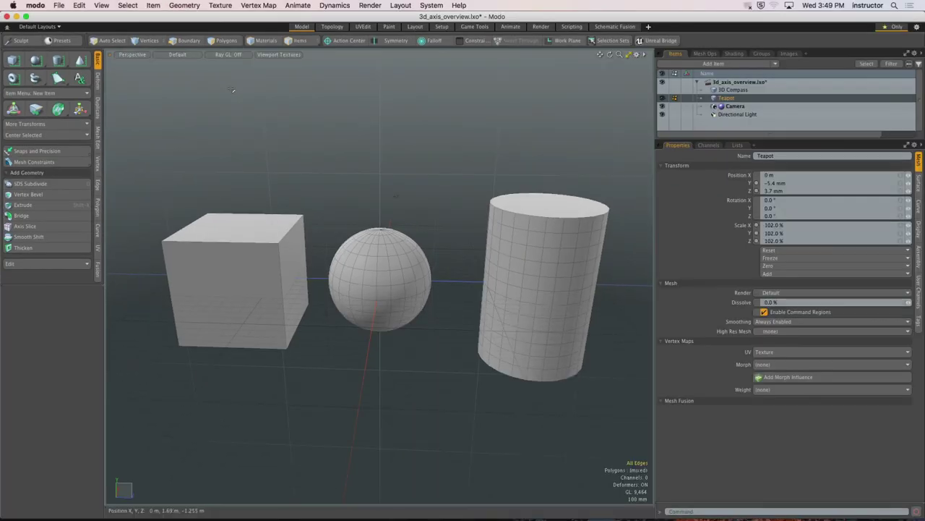
key("2")
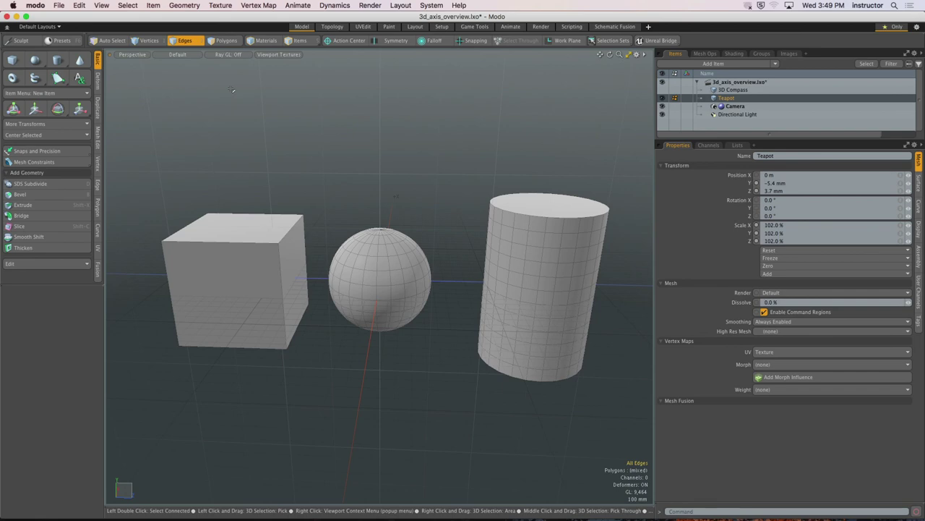
- Select a patch of edges across the front and top of the sphere and frame it in the view
left_click_drag(362, 269, 364, 273, "alt")
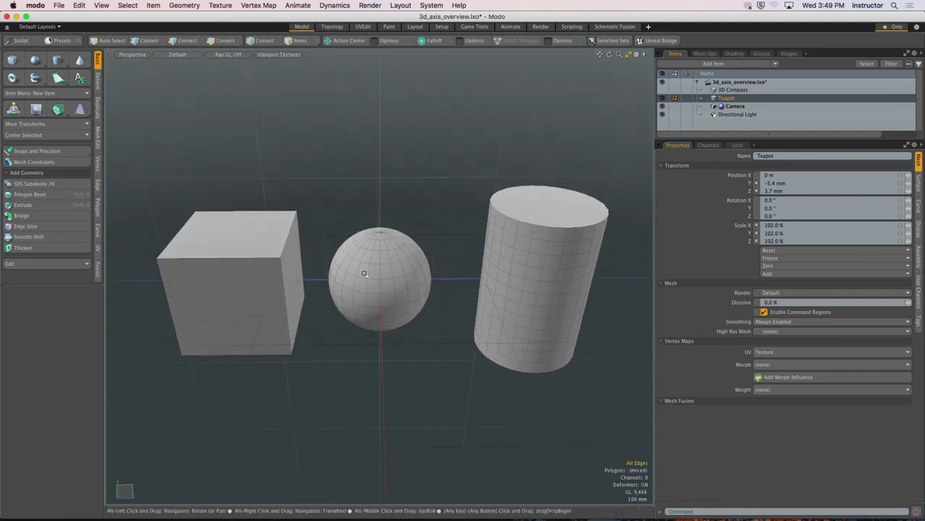
key("shift+a")
left_click_drag(353, 240, 456, 245)
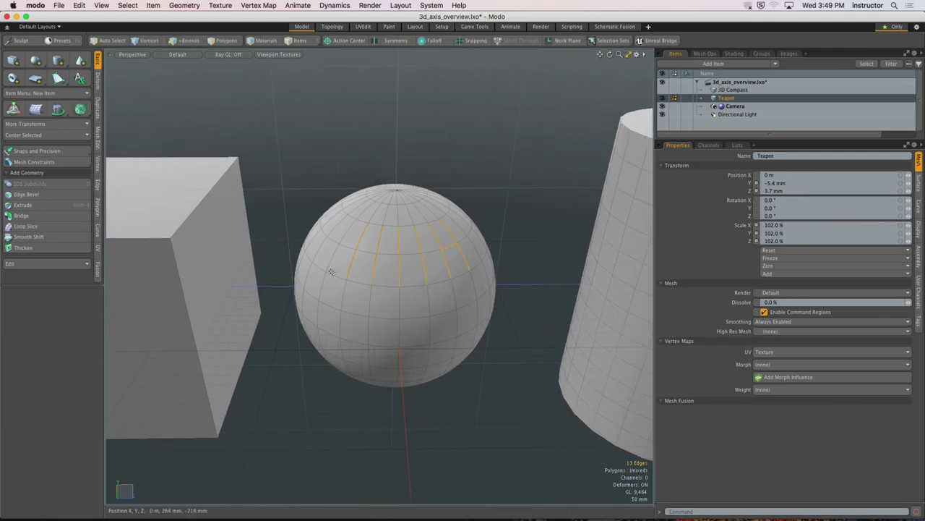
mouse_move(332, 272)
left_mouse_down()
mouse_move(379, 307)
mouse_move(457, 287)
mouse_move(448, 325)
mouse_move(349, 311)
mouse_move(367, 348)
mouse_move(417, 313)
mouse_move(409, 232)
mouse_move(378, 190)
mouse_move(382, 219)
mouse_move(416, 199)
mouse_move(399, 224)
mouse_move(327, 275)
mouse_move(312, 361)
mouse_move(379, 362)
mouse_move(421, 257)
left_mouse_up()
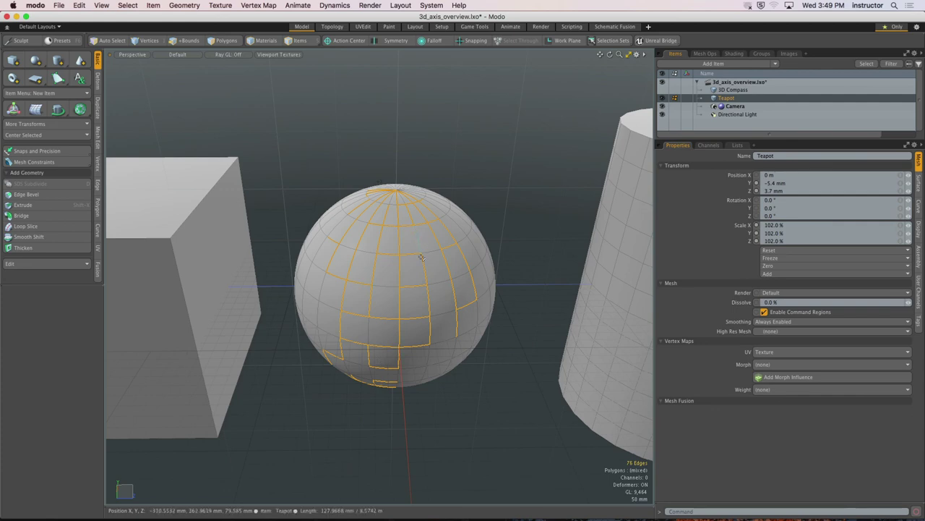
key("shift+a")
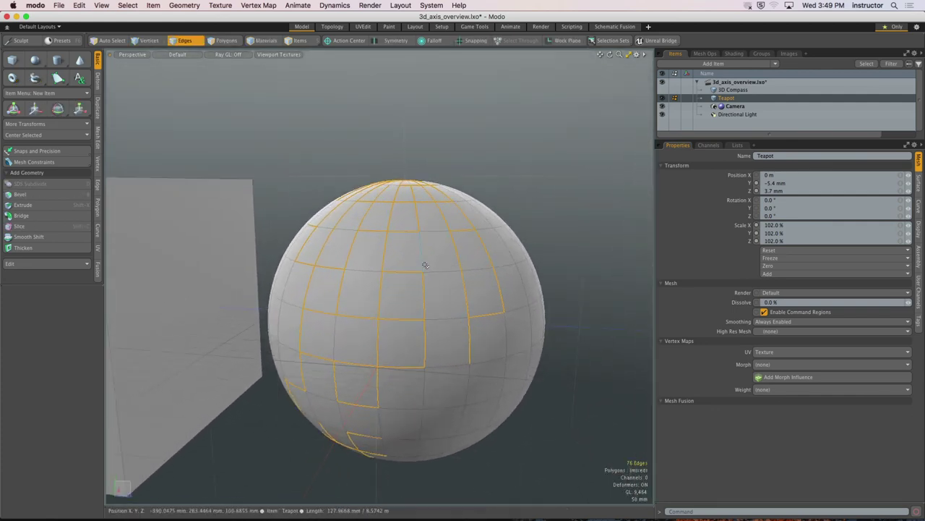
- Compare the polygon, vertex and edge selection modes, return to edges and clear the sphere's edge selection
key("3")
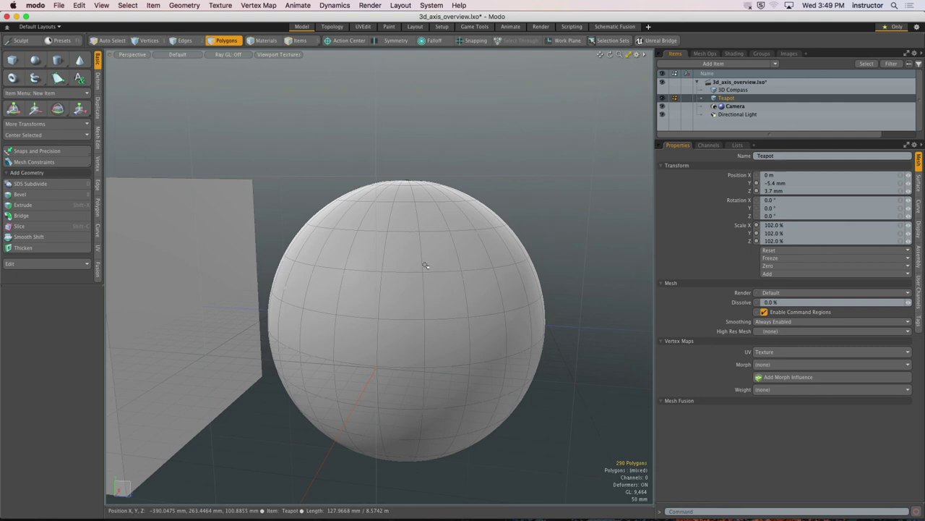
key("1")
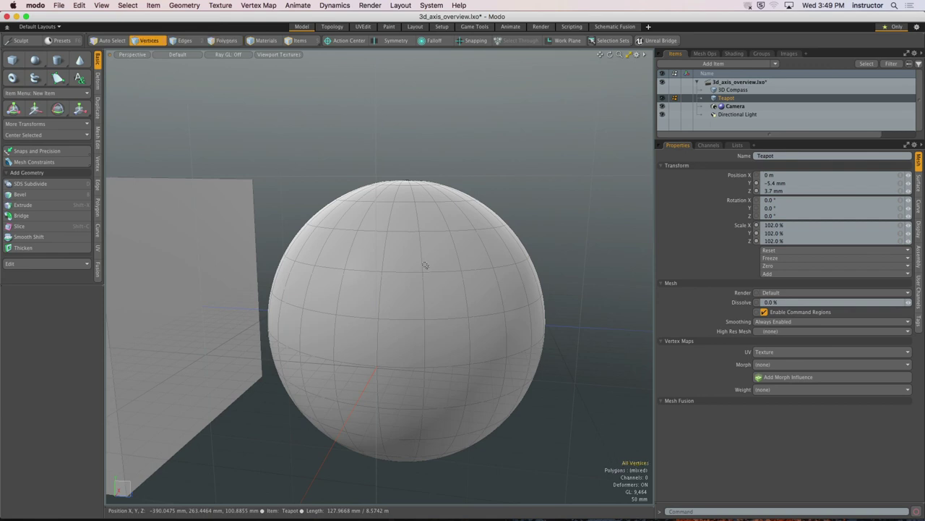
key("2")
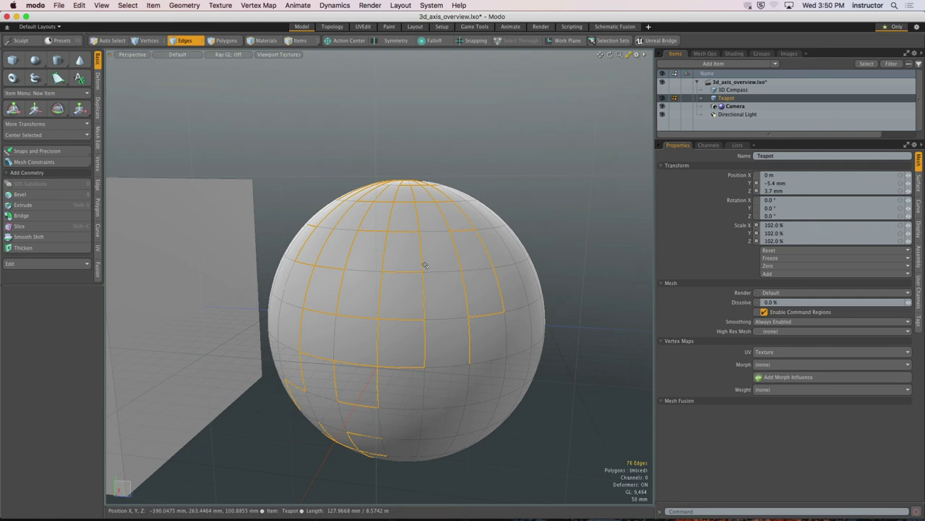
left_click(525, 179)
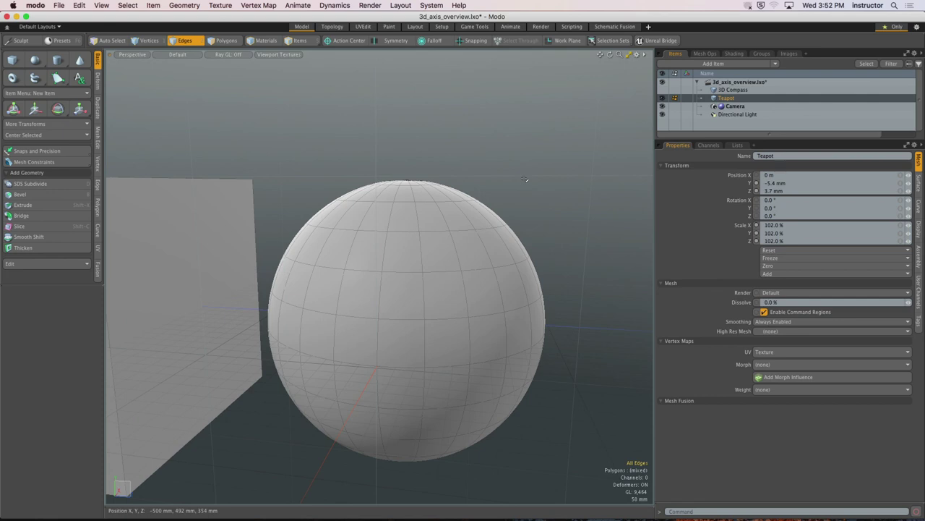
- Start the preview render in the Render layout and orbit the camera to frame the cube, sphere and cylinder
left_click_drag(482, 185, 438, 221, "ctrl+alt")
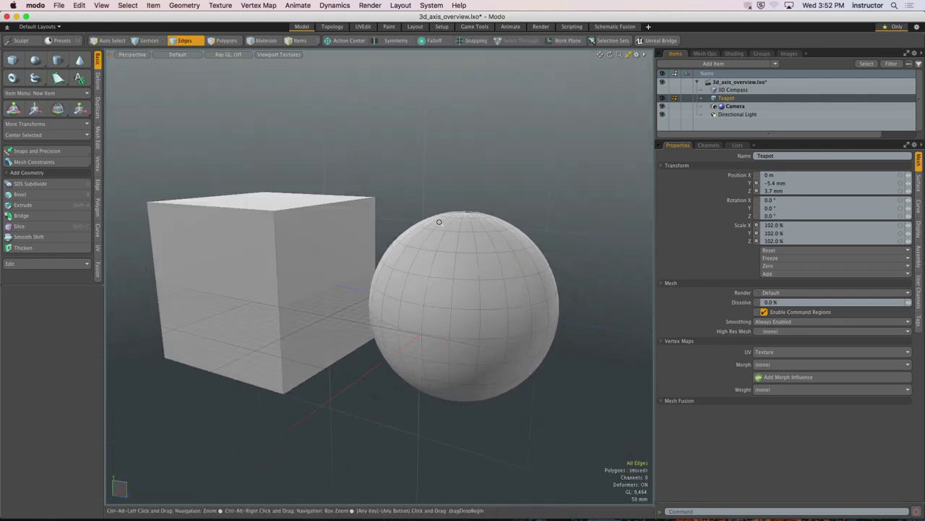
key("a")
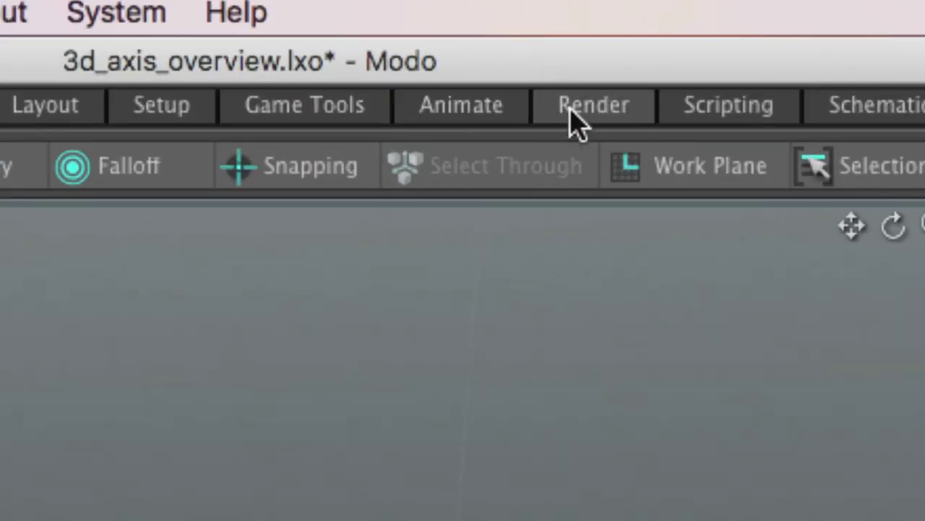
left_click(598, 116)
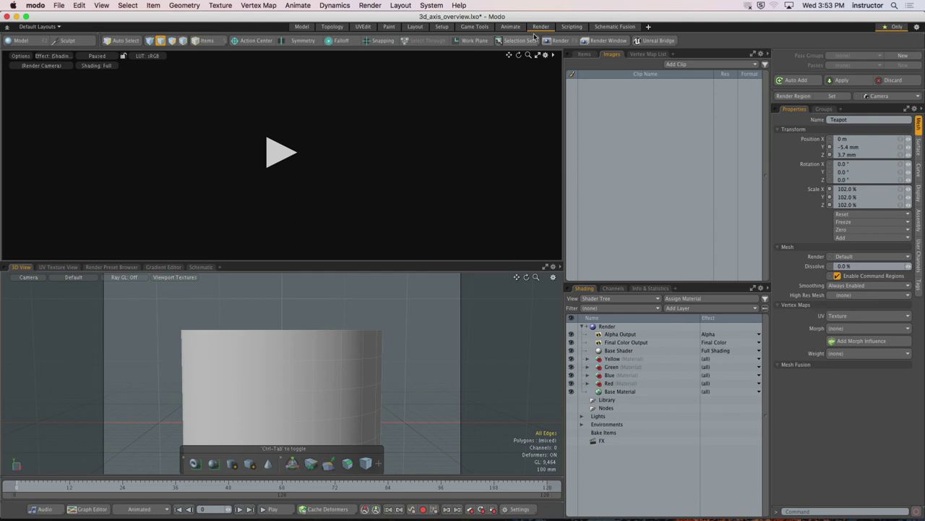
left_click(282, 153)
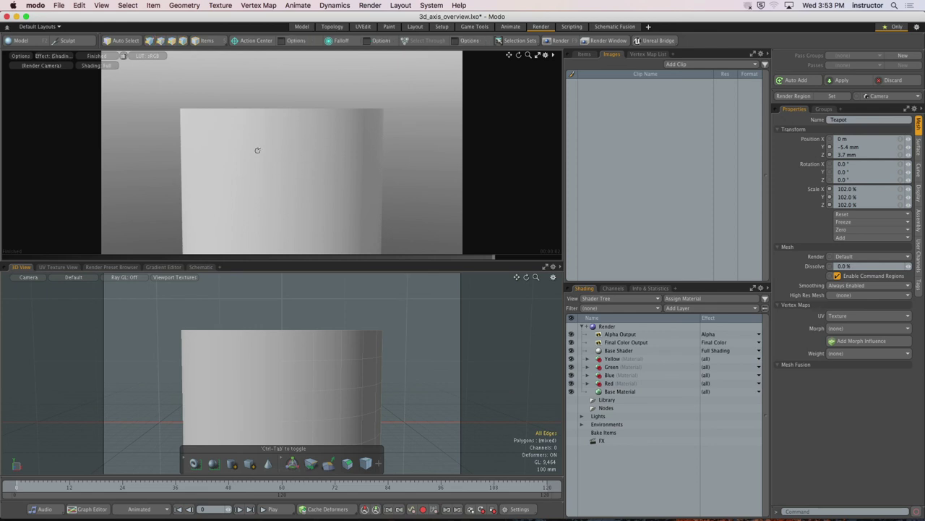
left_click_drag(256, 151, 304, 165)
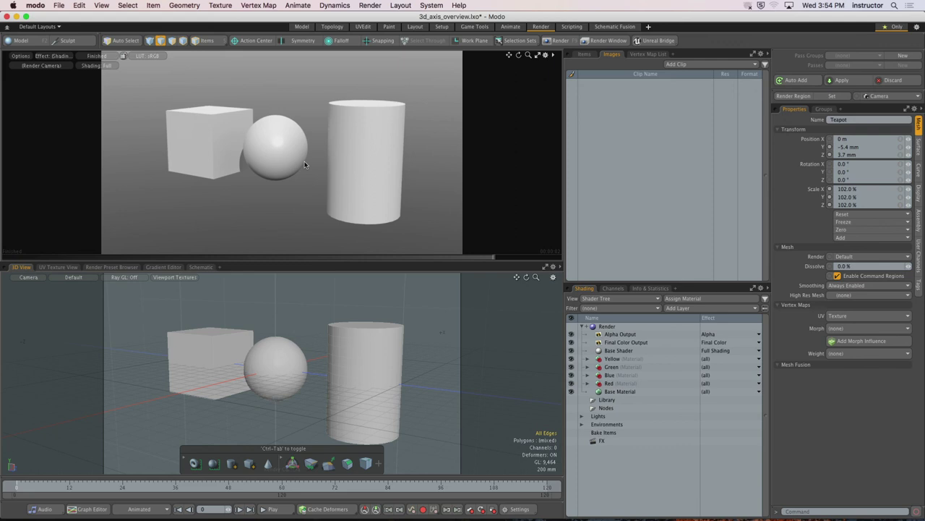
- Toggle the Teapot mesh's visibility off and back on in the item list
left_click(584, 54)
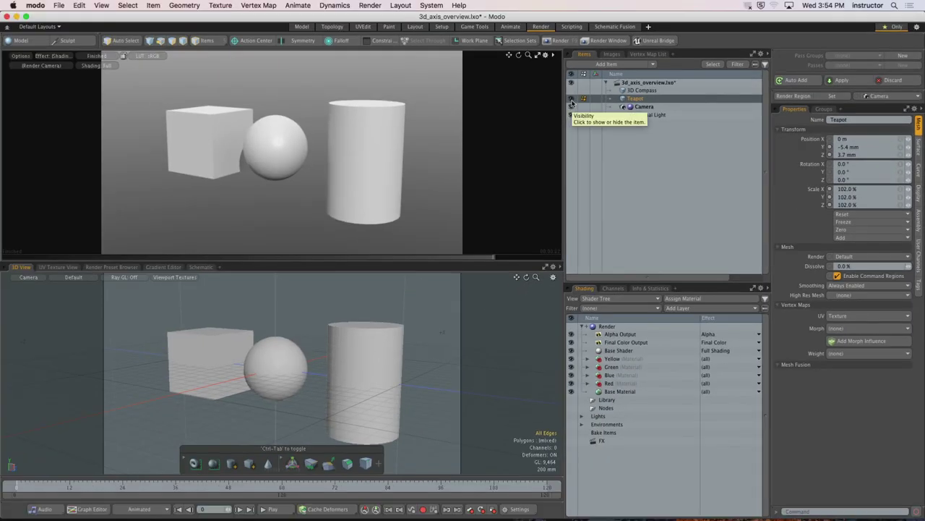
left_click(571, 100)
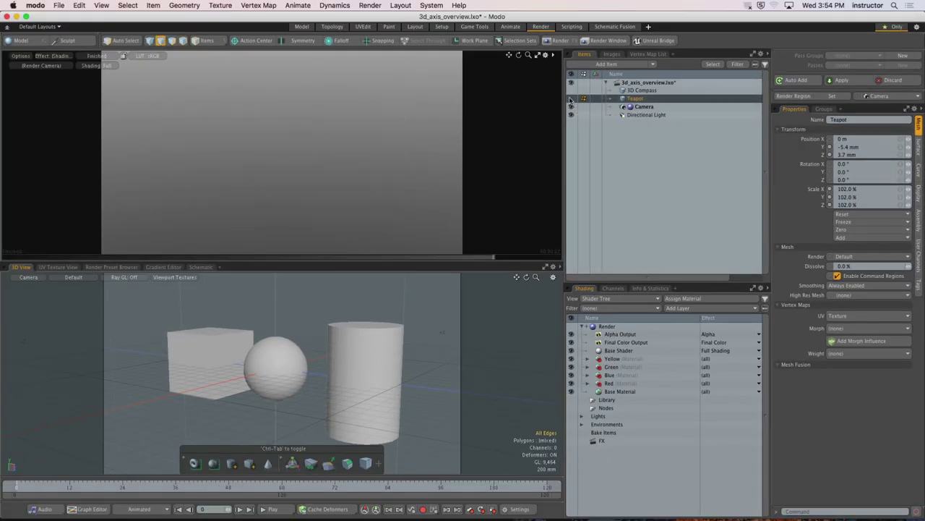
left_click(573, 106)
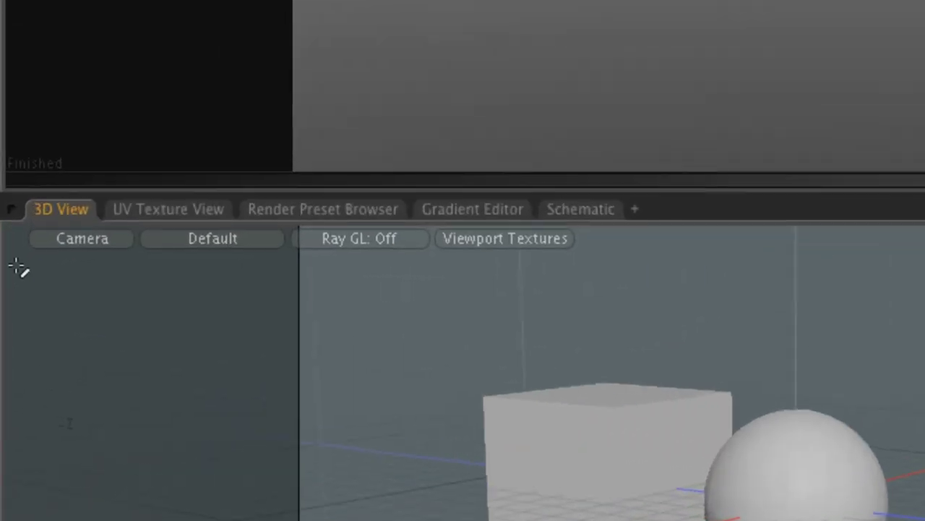
- Switch the 3D view from the camera to Perspective and select all the cylinder's polygons with the Rotate tool active
left_click(22, 278)
left_click(65, 221)
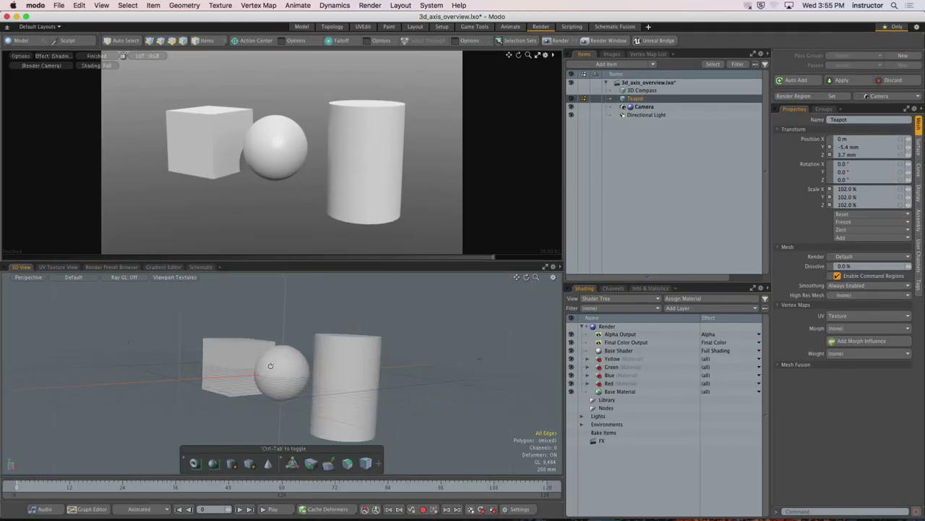
key("3")
key("y")
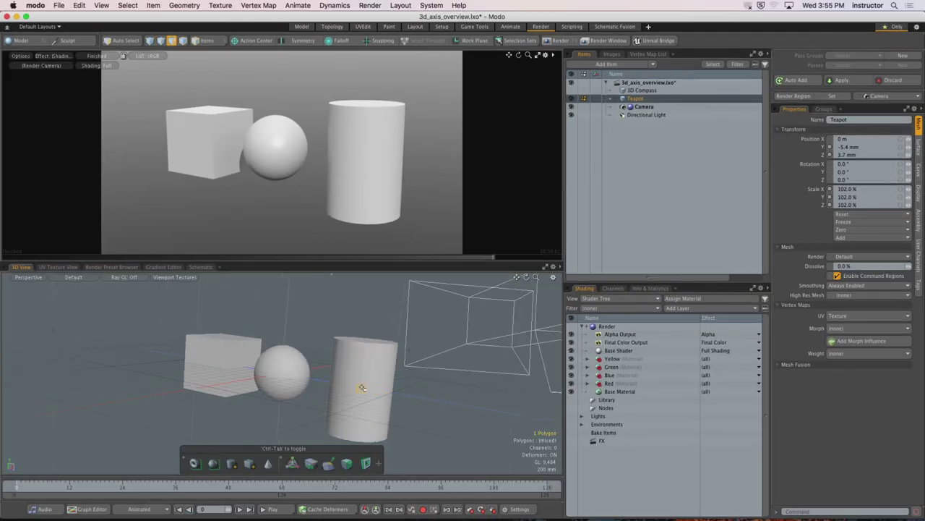
double_click(366, 390)
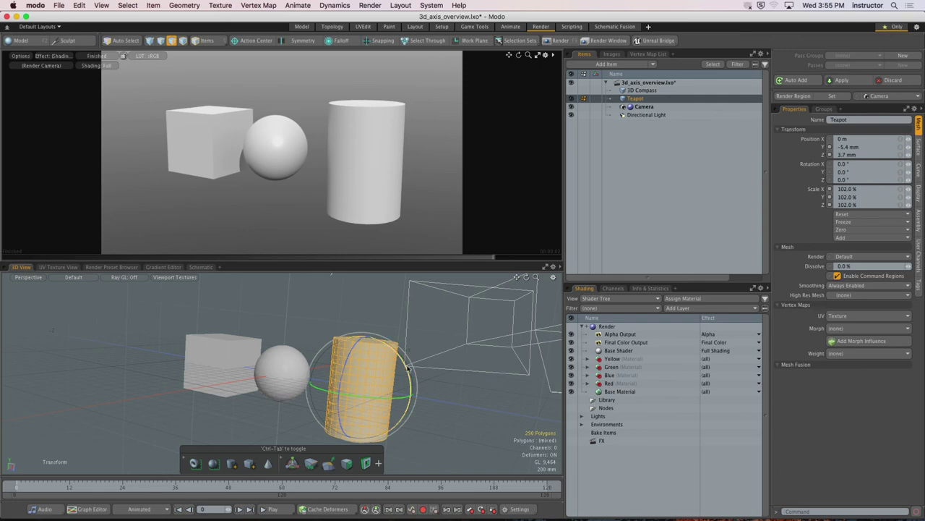
- Tilt the cylinder toward the sphere, move it up and closer to the sphere, and clear the polygon selection
left_click_drag(407, 368, 407, 369)
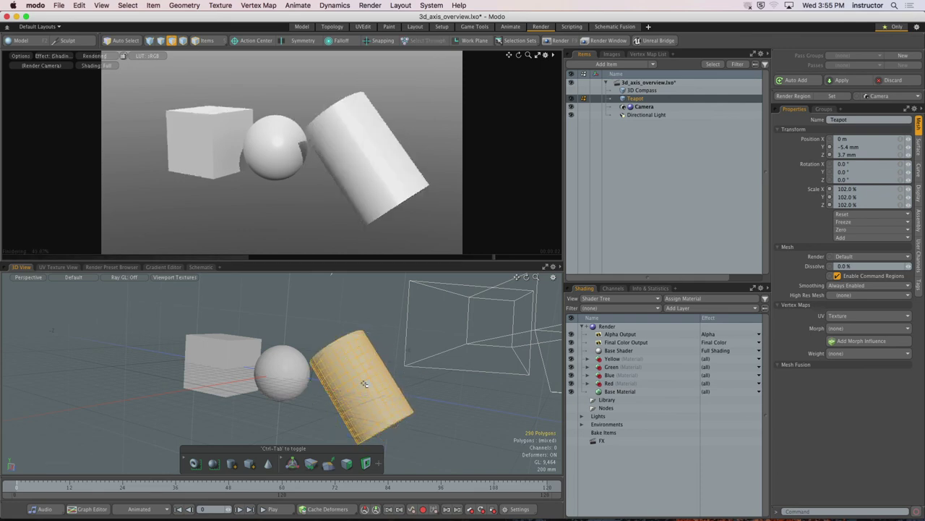
left_click_drag(404, 352, 381, 331)
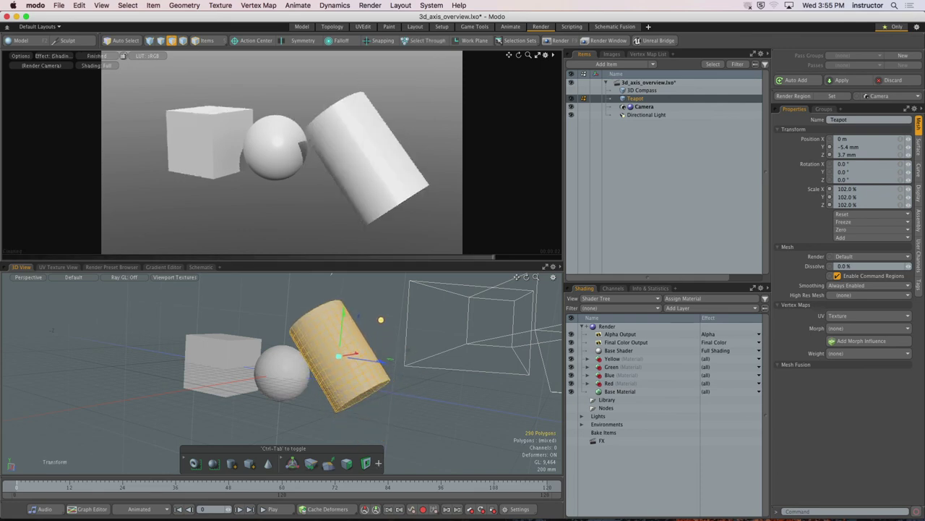
left_click(165, 357)
- Orbit the preview camera to frame the cube, sphere and tilted cylinder, and render the scene to a final image
middle_click_drag(165, 357, 299, 355)
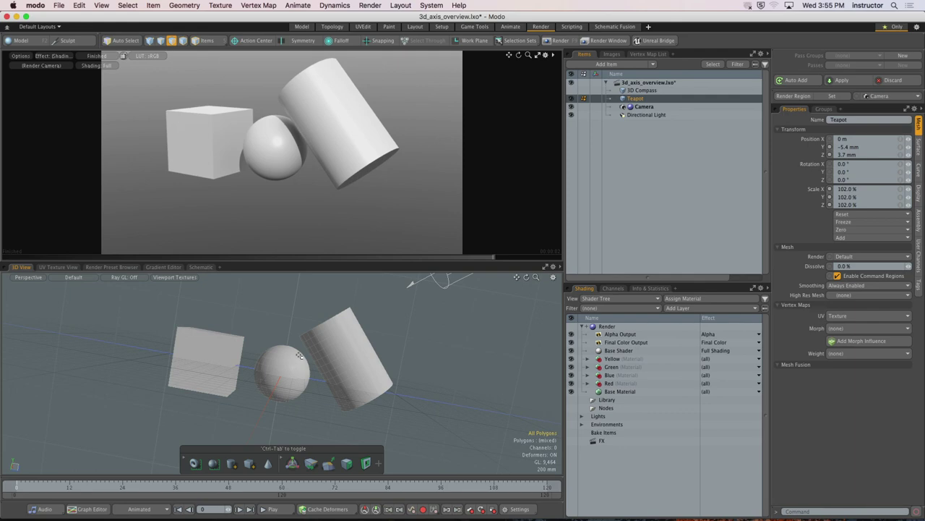
mouse_move(292, 190)
left_mouse_down("alt")
mouse_move(366, 119)
mouse_move(405, 124)
mouse_move(394, 123)
left_mouse_up("alt")
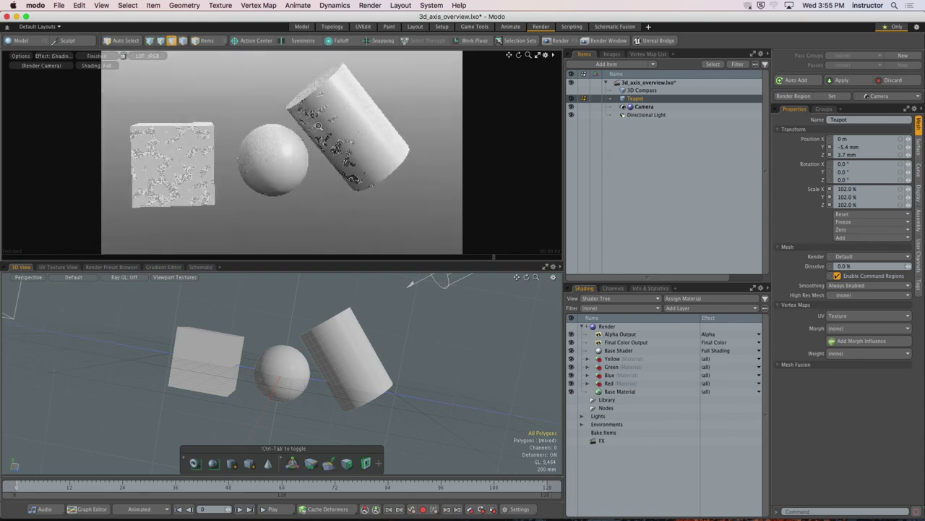
left_click_drag(318, 125, 304, 135, "alt")
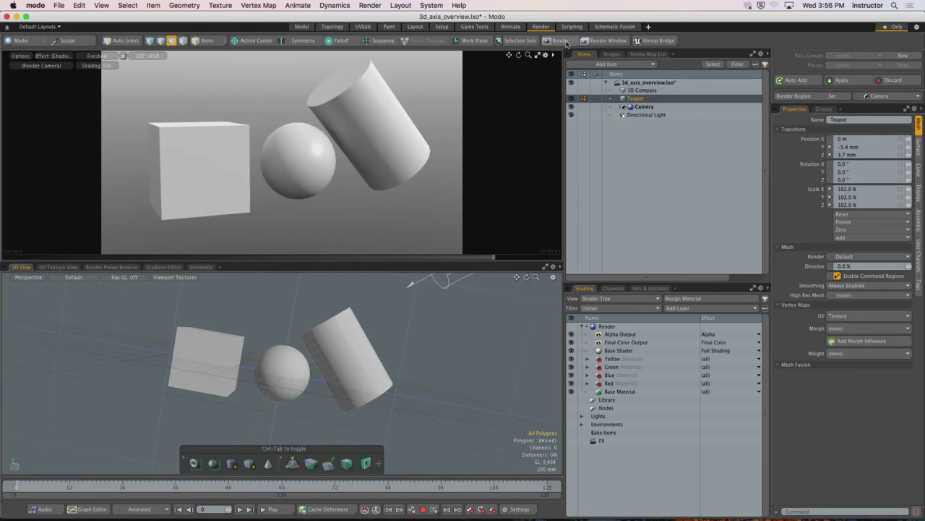
left_click(553, 62)
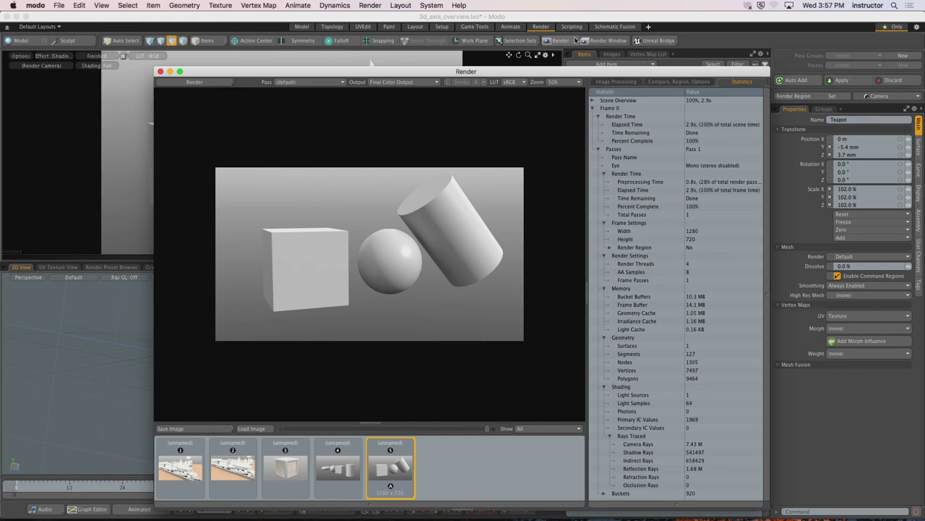
left_click_drag(513, 75, 510, 39)
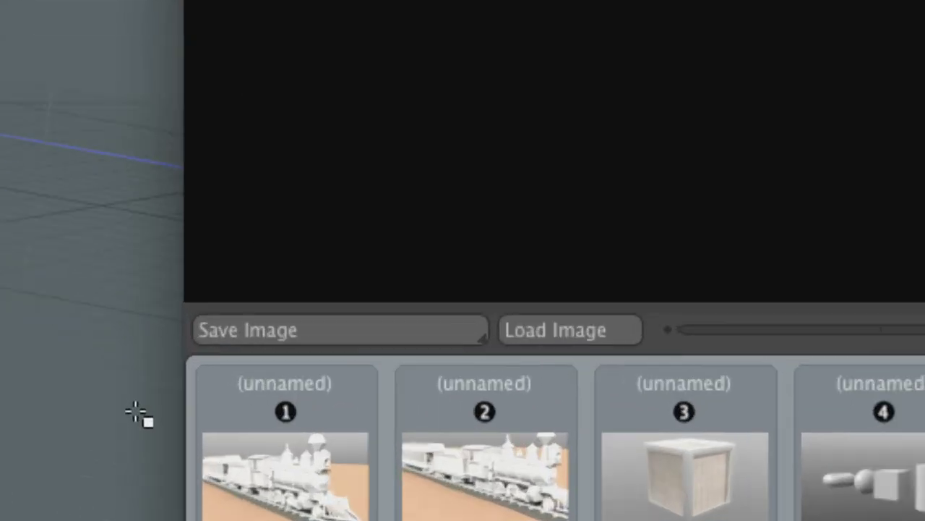
- Save the rendered image to the Desktop as pats-silly-picture in JPEG (*.JPG) format
mouse_move(169, 413)
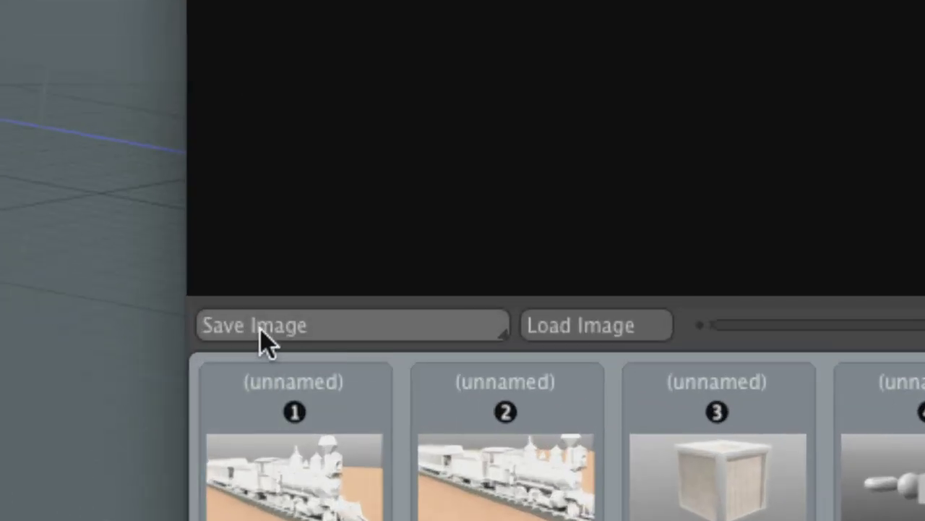
left_click(380, 334)
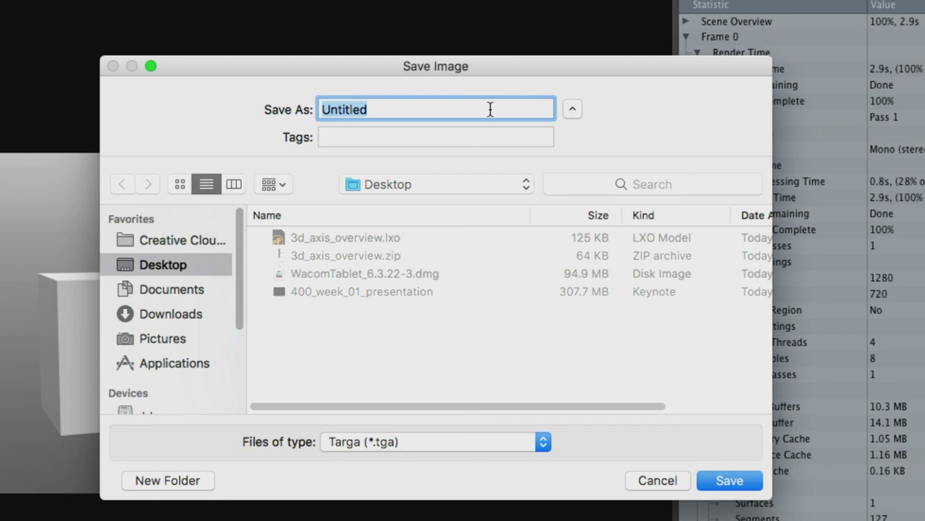
type("pats-si")
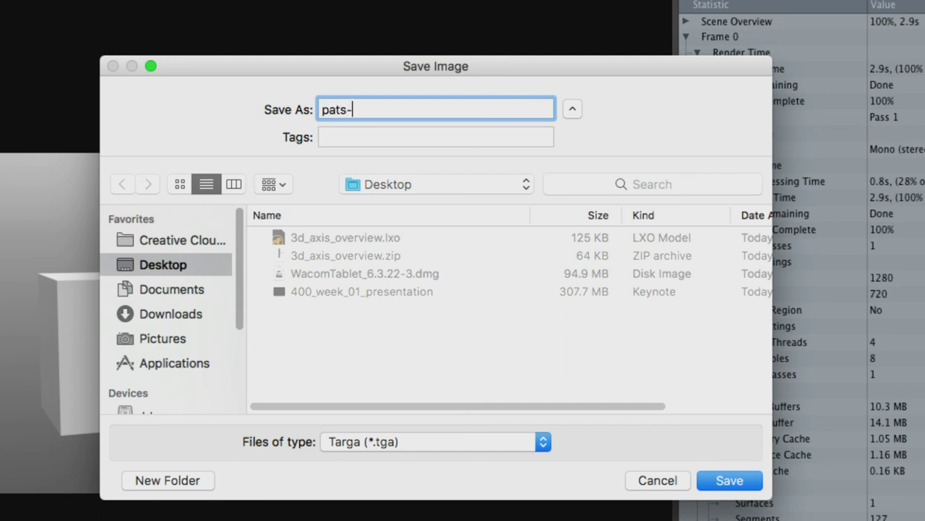
type("lly-picture")
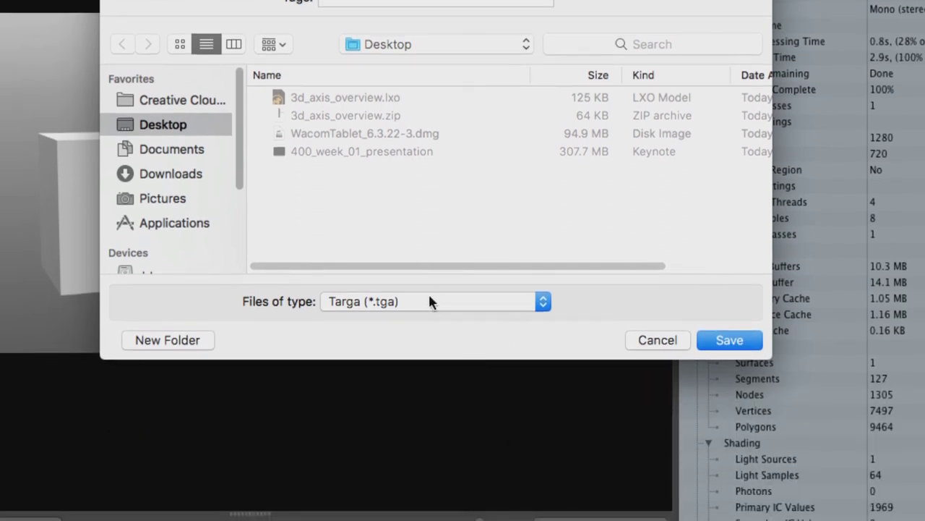
left_click(430, 356)
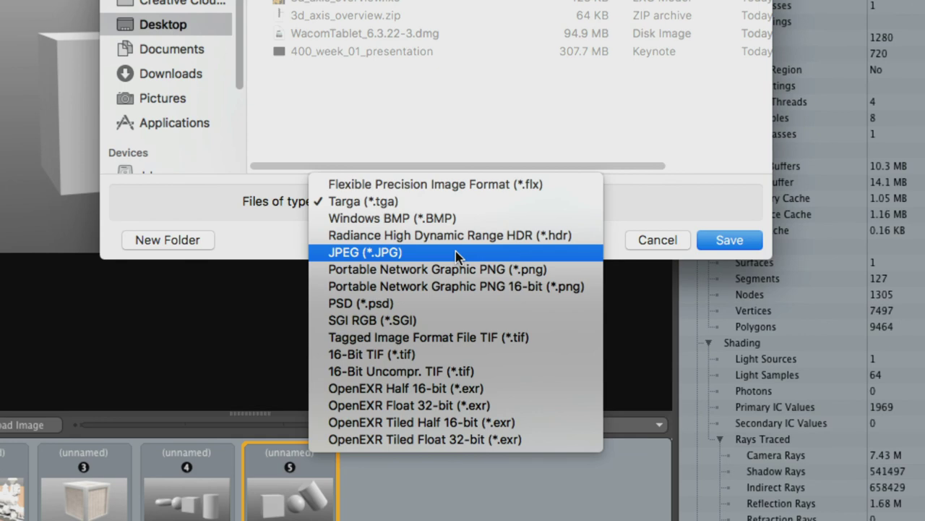
left_click(457, 253)
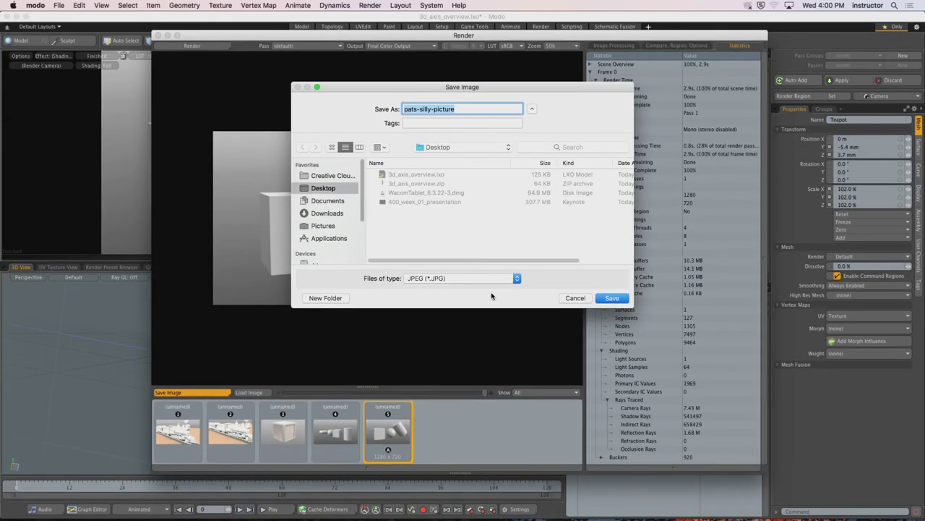
left_click(612, 298)
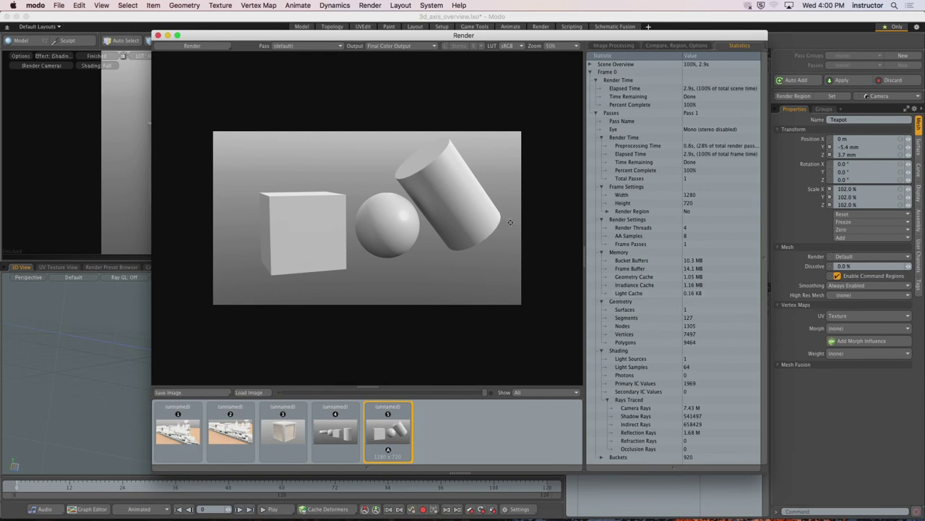
- Hide Modo and move pats-silly-picture.JPG to an open spot on the desktop below 3d_axis_overview.lxo
left_click(35, 5)
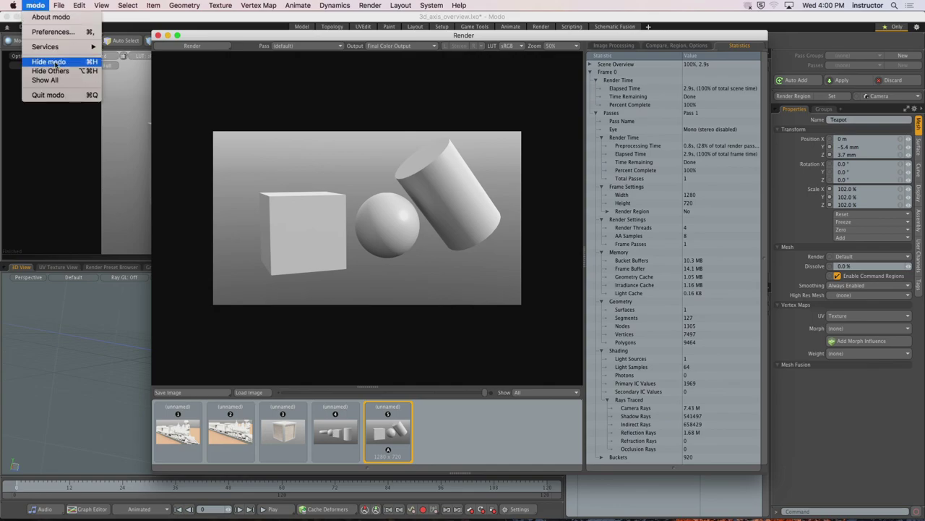
left_click(54, 64)
left_click_drag(902, 360, 664, 197)
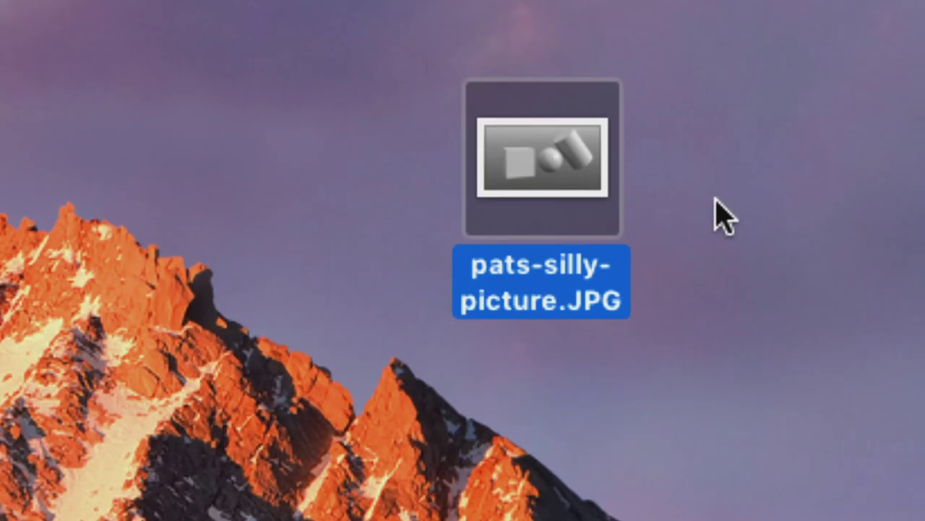
left_click(715, 199)
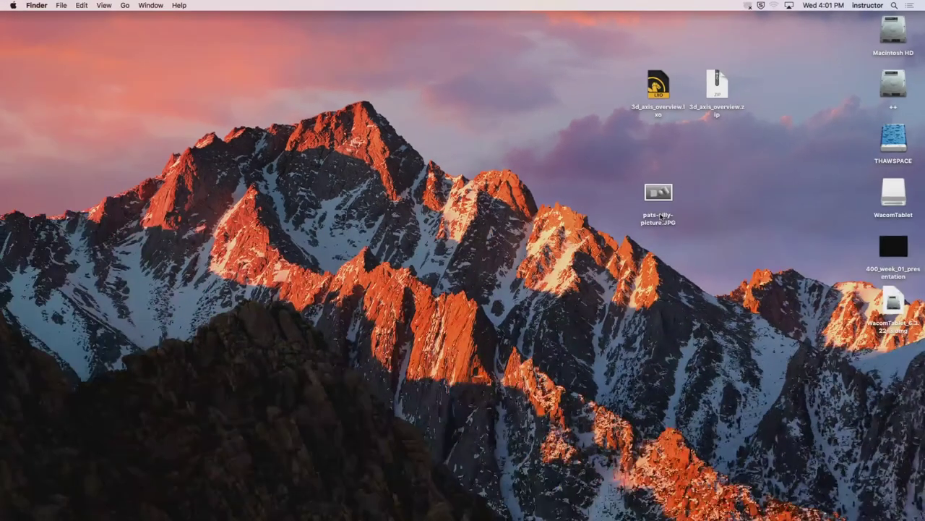
- Open pats-silly-picture.JPG in Preview, inspect the saved render and close the image
double_click(661, 216)
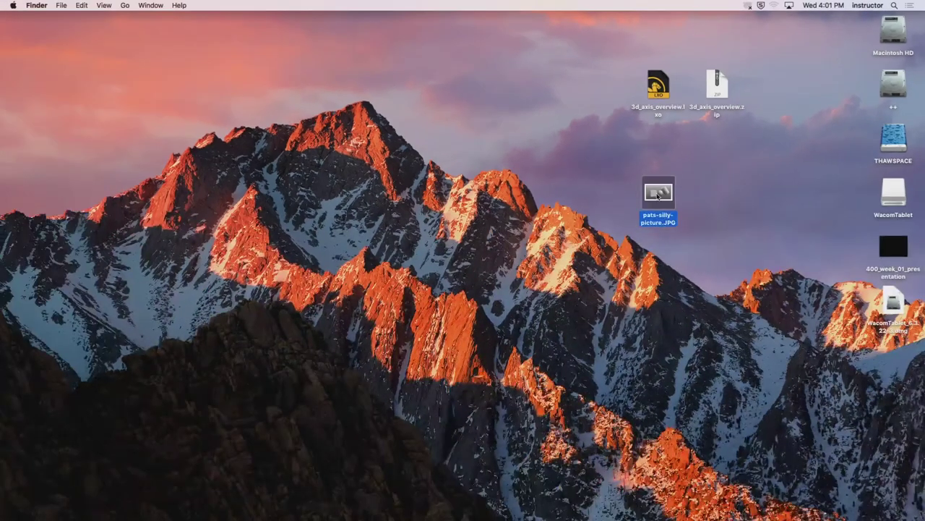
left_click_drag(204, 24, 221, 29)
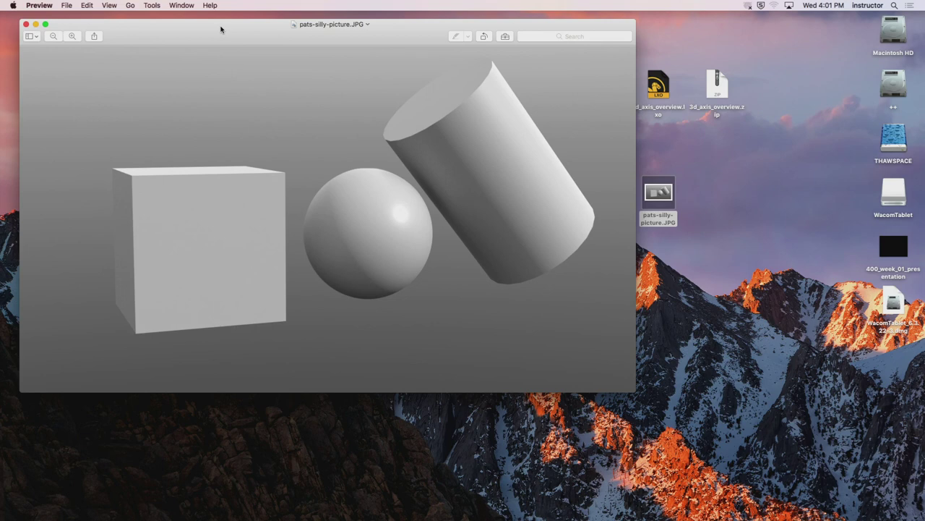
left_click_drag(221, 29, 219, 26)
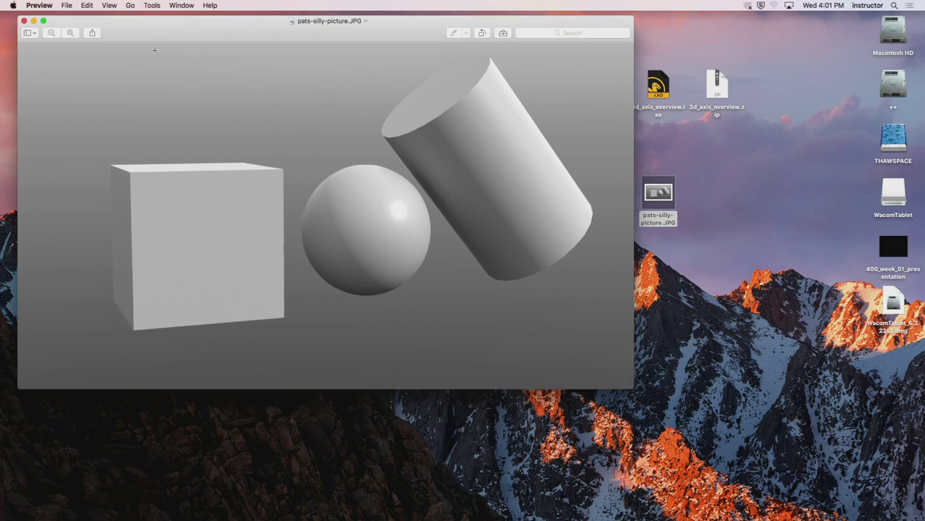
left_click(23, 20)
- Switch back to Modo and close the render window
mouse_move(490, 515)
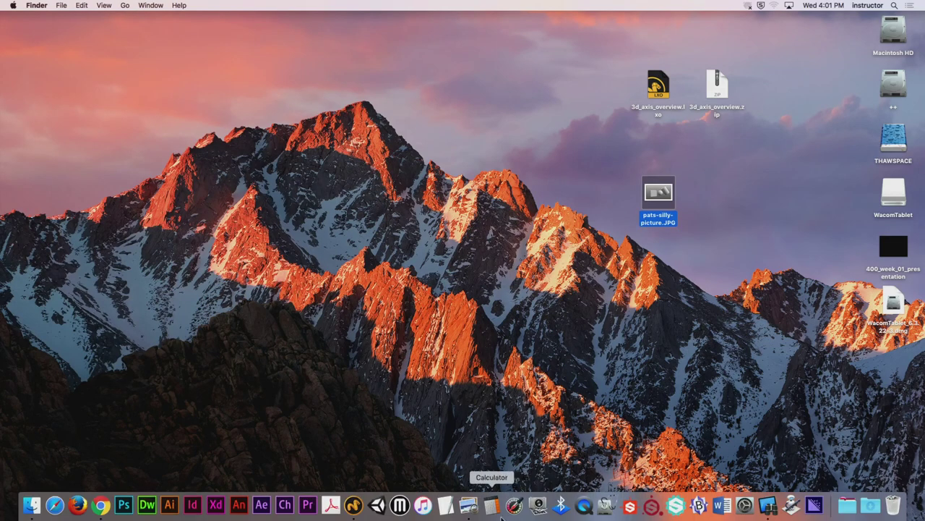
left_click(361, 510)
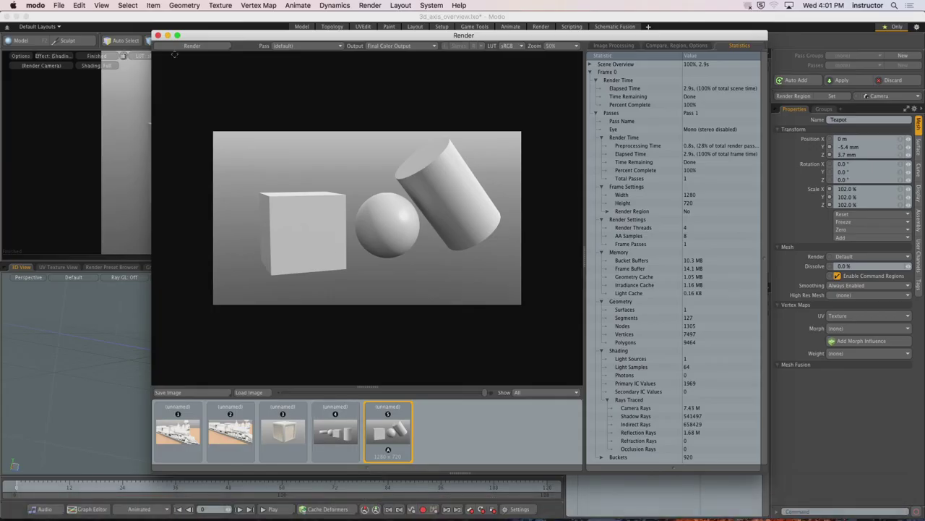
left_click(158, 35)
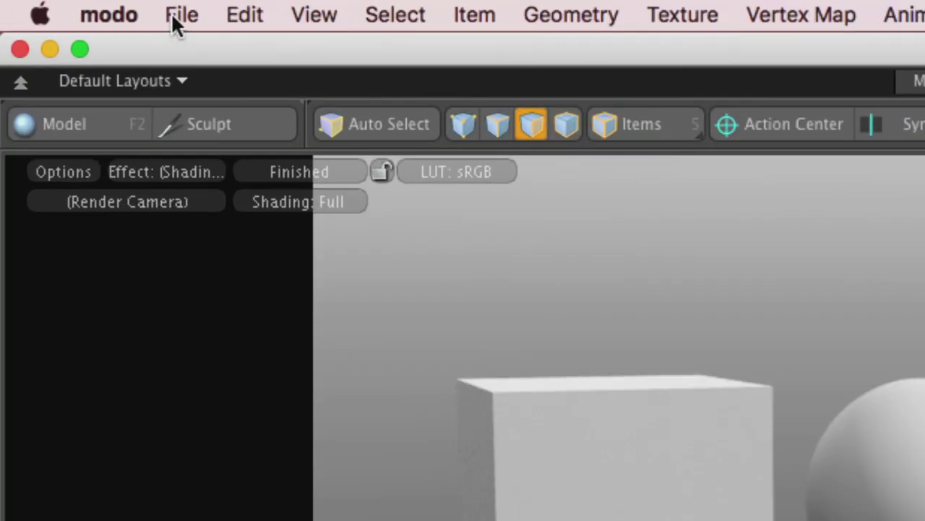
- Save the scene under a new name on the Desktop as pats-silly-picture in MODO Scene (*.lxo) format
left_click(177, 22)
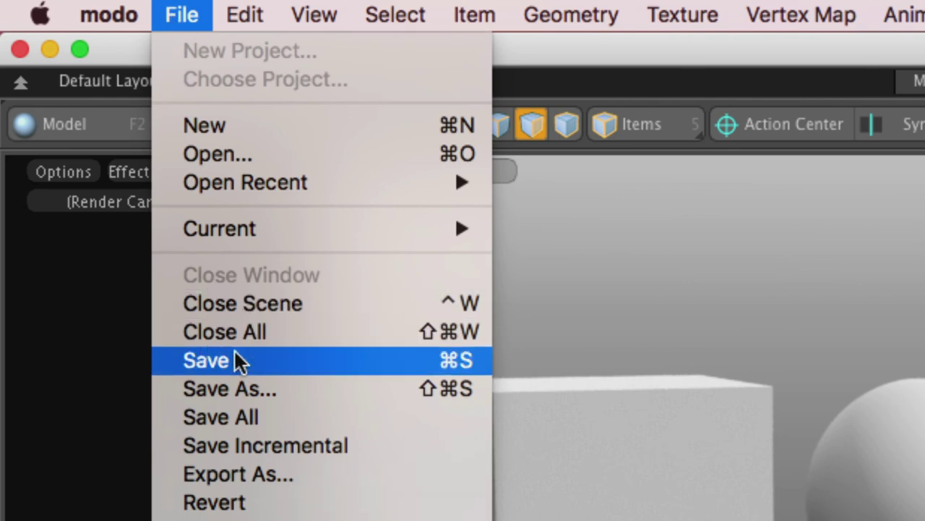
left_click(263, 386)
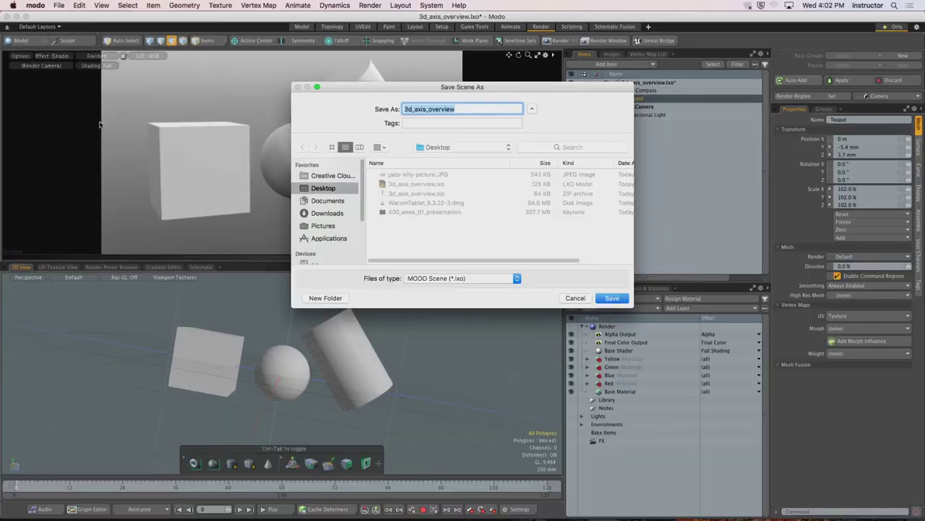
left_click(409, 175)
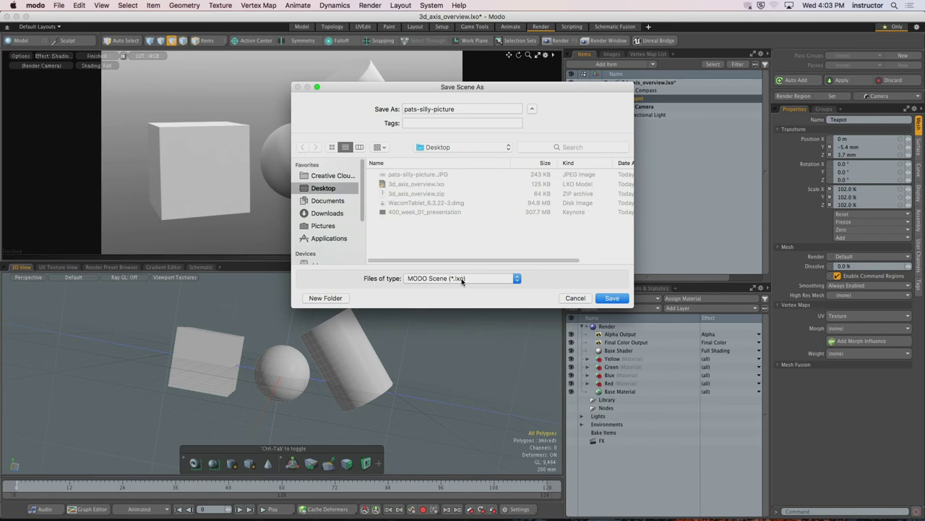
left_click(612, 298)
- Hide Modo and place pats-silly-picture.lxo beside pats-silly-picture.JPG on the desktop
left_click(37, 6)
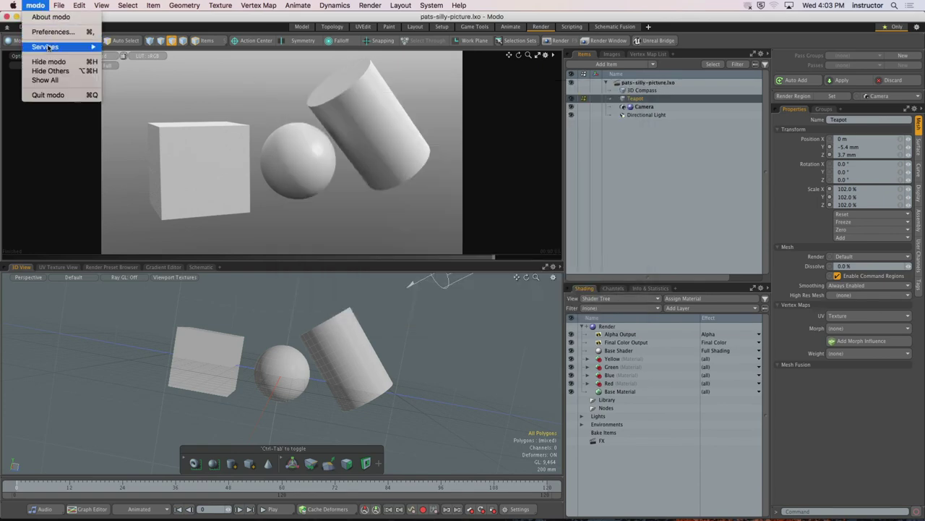
left_click(55, 62)
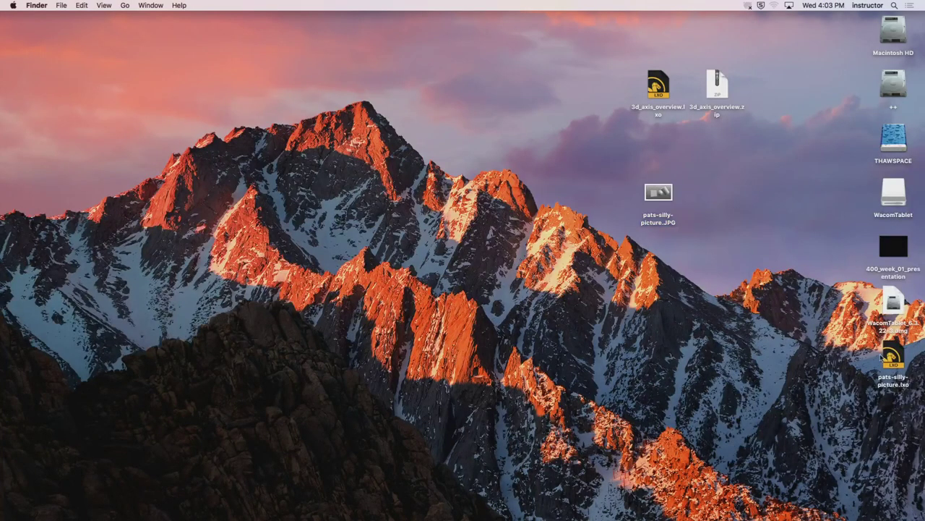
left_click_drag(896, 363, 720, 203)
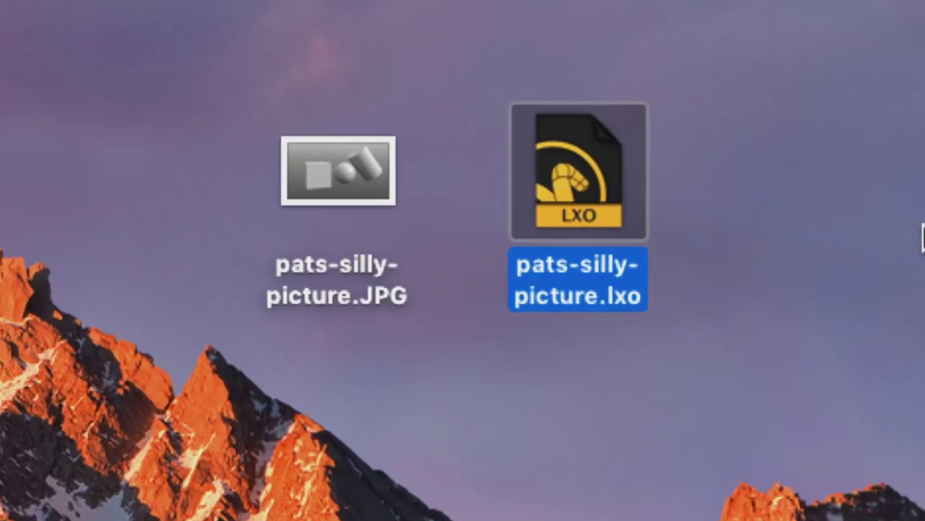
- Switch back to Modo and review the Save Scene As options with the MODO Scene (*.lxo) type, without saving
left_click(660, 354)
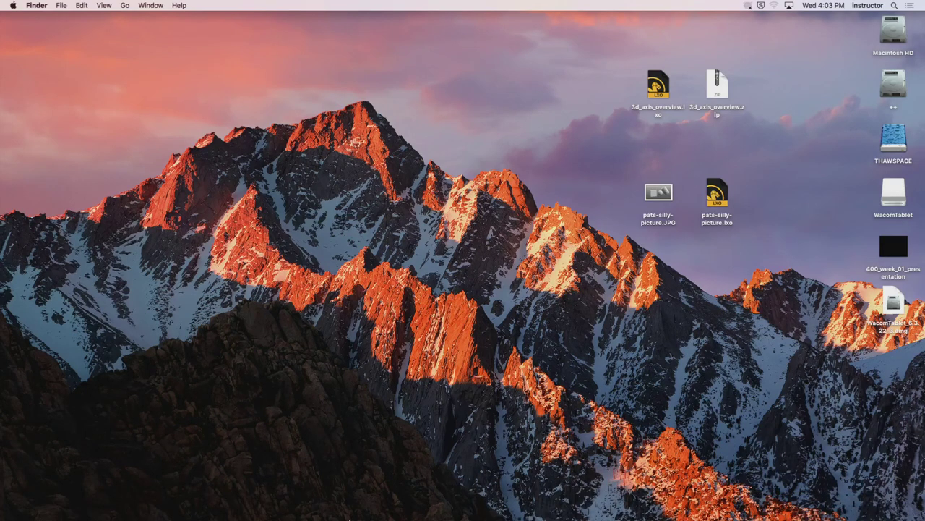
left_click(353, 506)
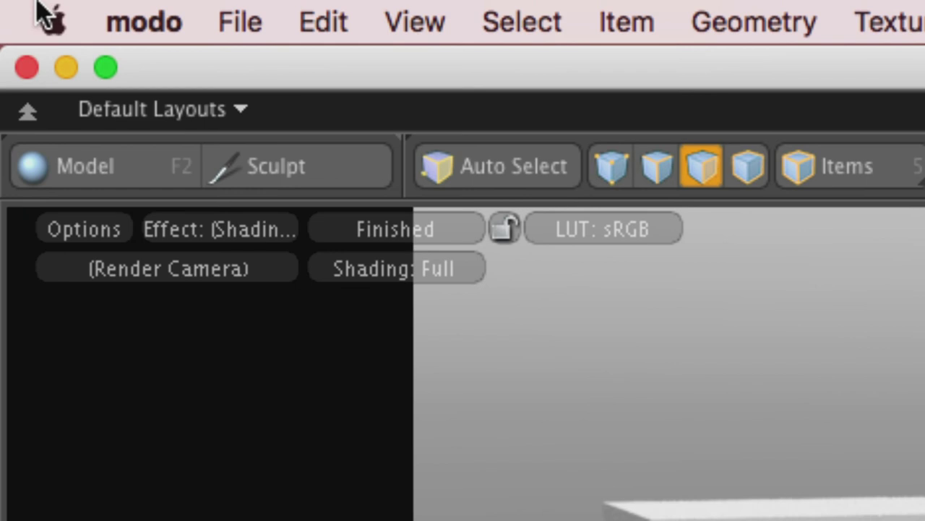
left_click(238, 22)
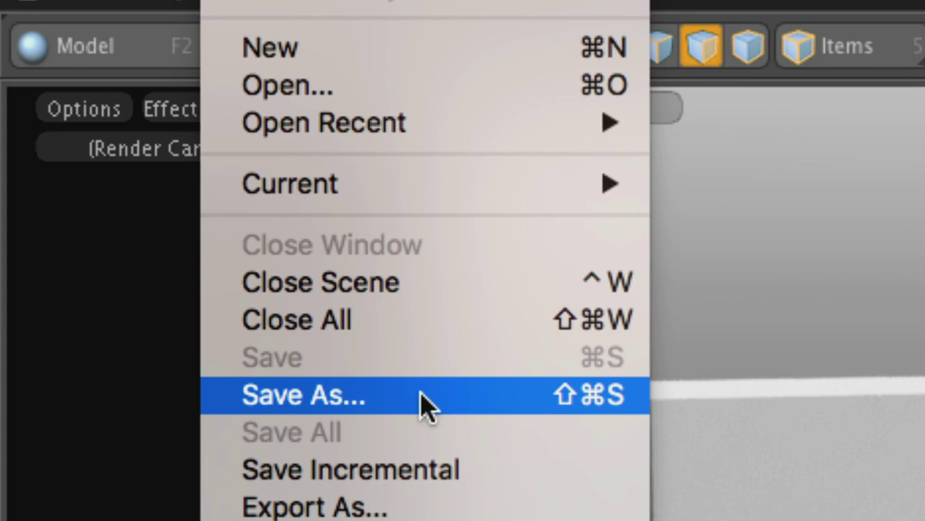
left_click(426, 403)
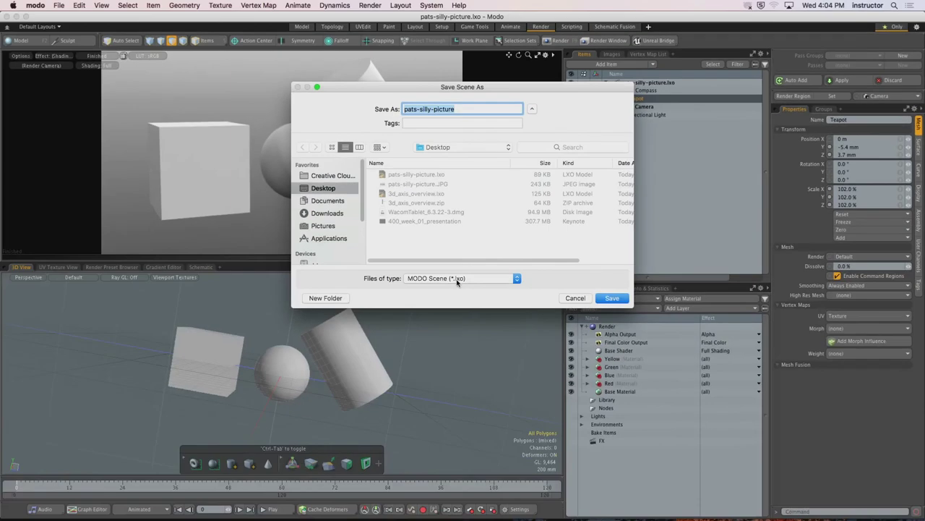
left_click(676, 400)
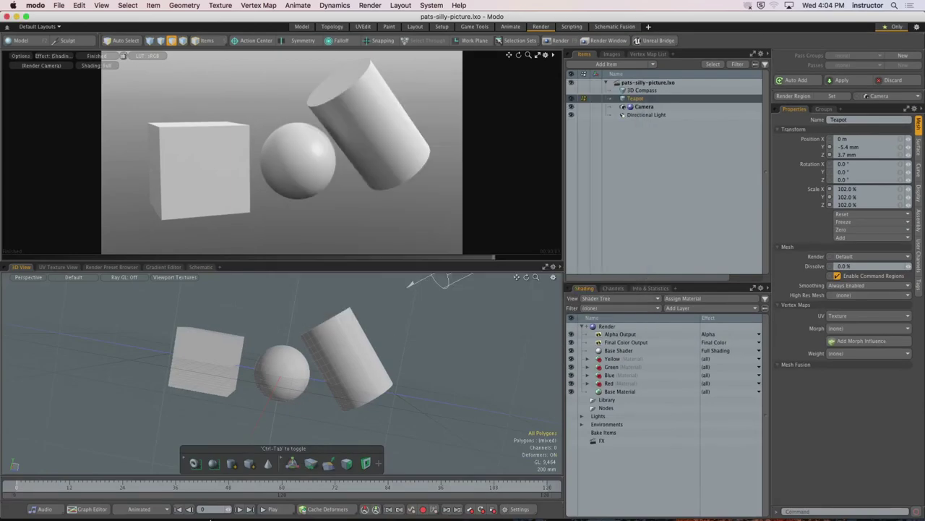
- Hide Modo, switch to Chrome and open the Unit Primitives lab assignment from the Week 02 course modules
mouse_move(209, 516)
left_click(36, 5)
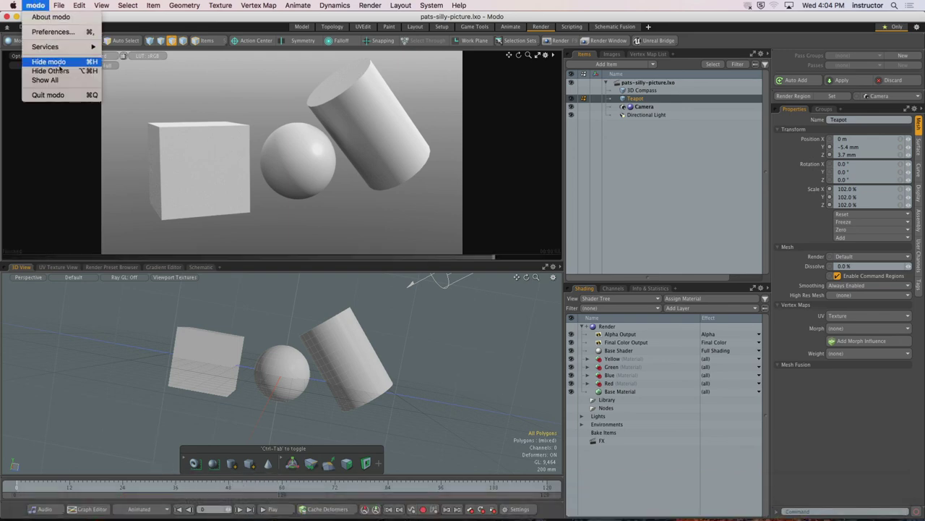
left_click(51, 63)
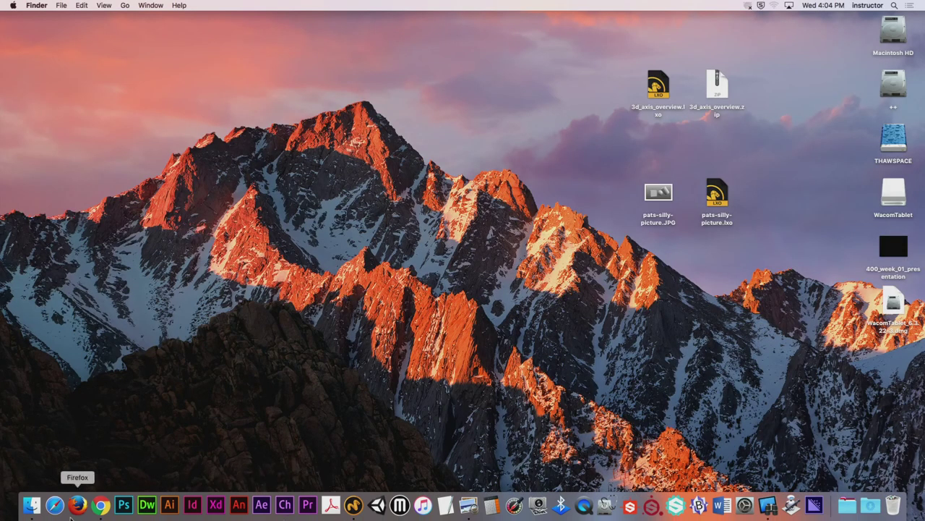
left_click(100, 506)
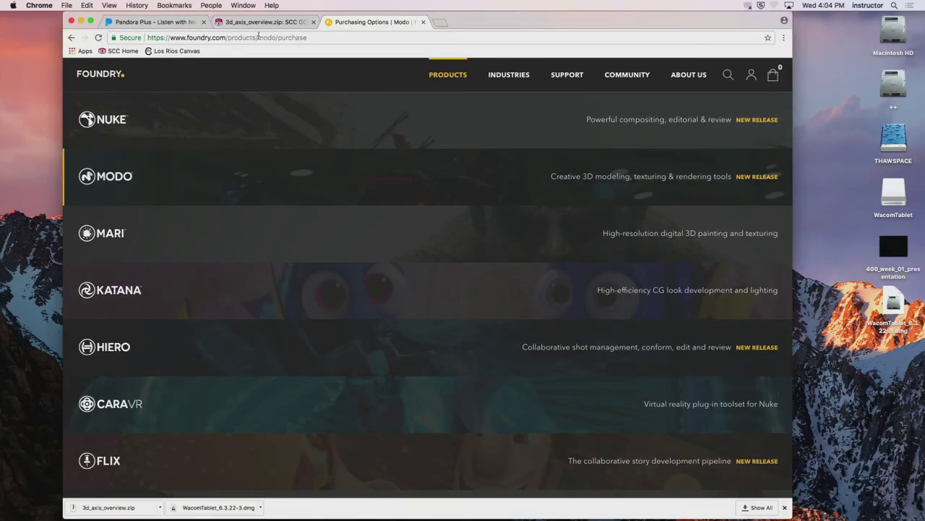
left_click(269, 24)
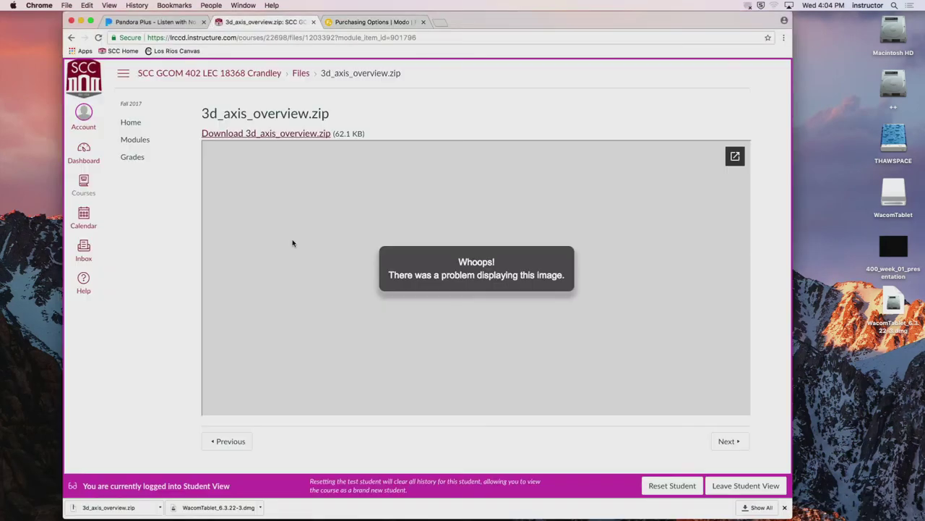
left_click(145, 140)
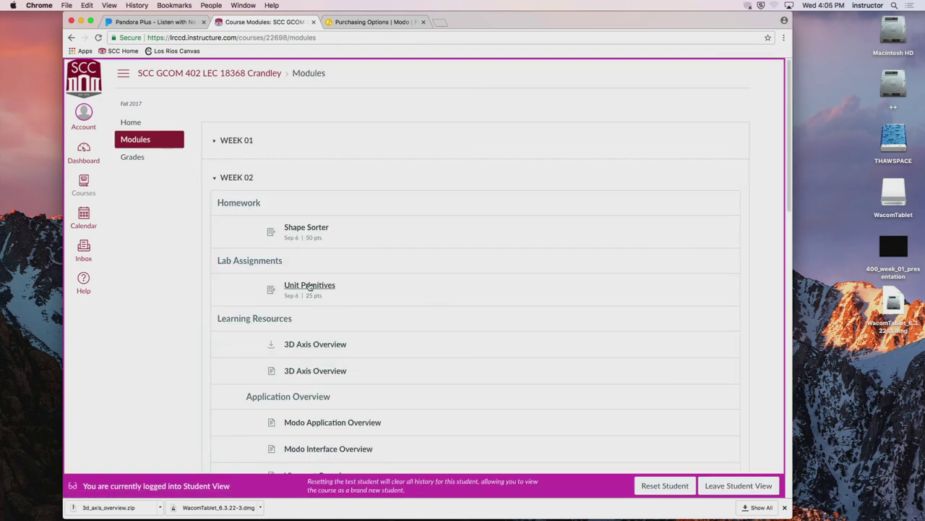
left_click(310, 286)
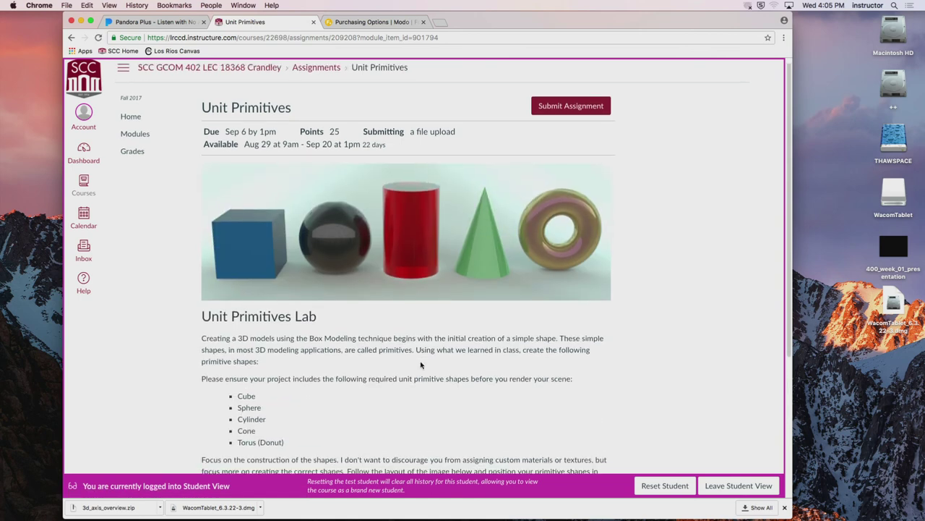
- Review the Unit Primitives lab's required shapes, .lxo and .jpeg file naming conventions, and due date
scroll(421, 364, "down", 2)
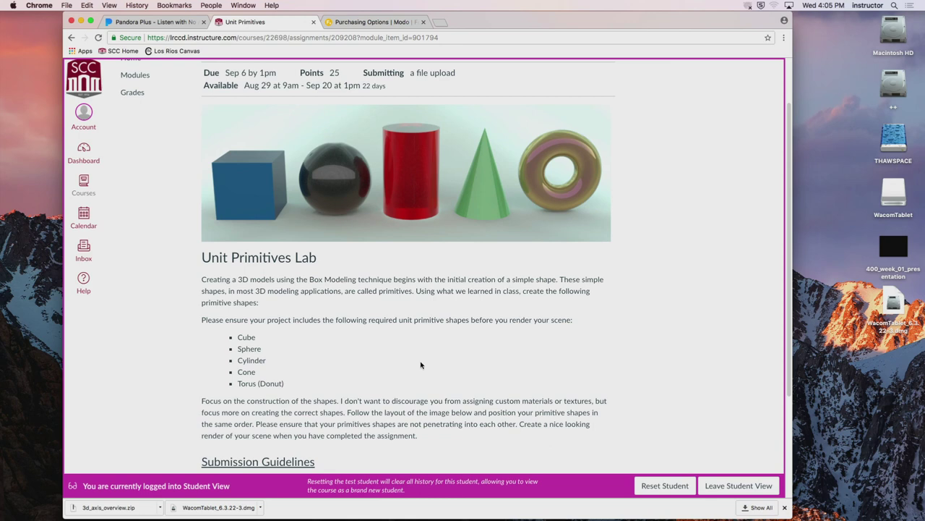
scroll(421, 365, "down", 5)
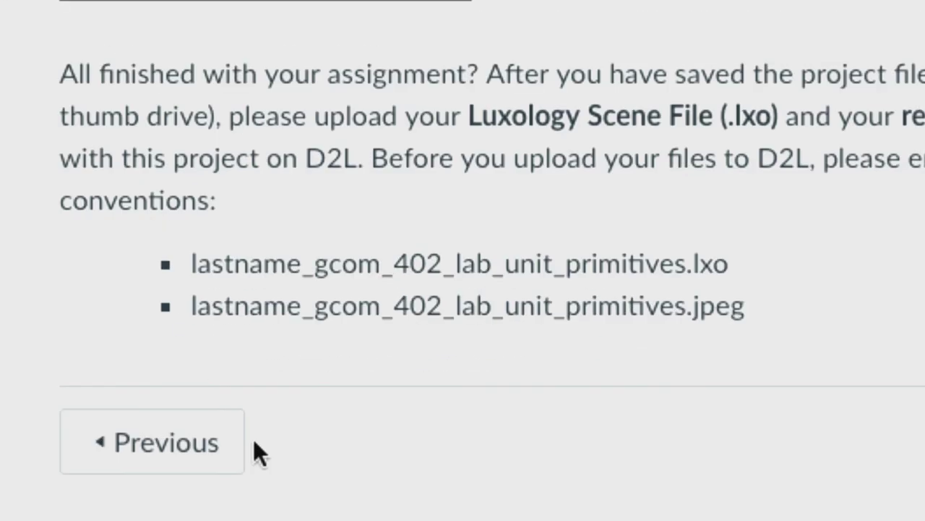
left_click_drag(190, 262, 757, 262)
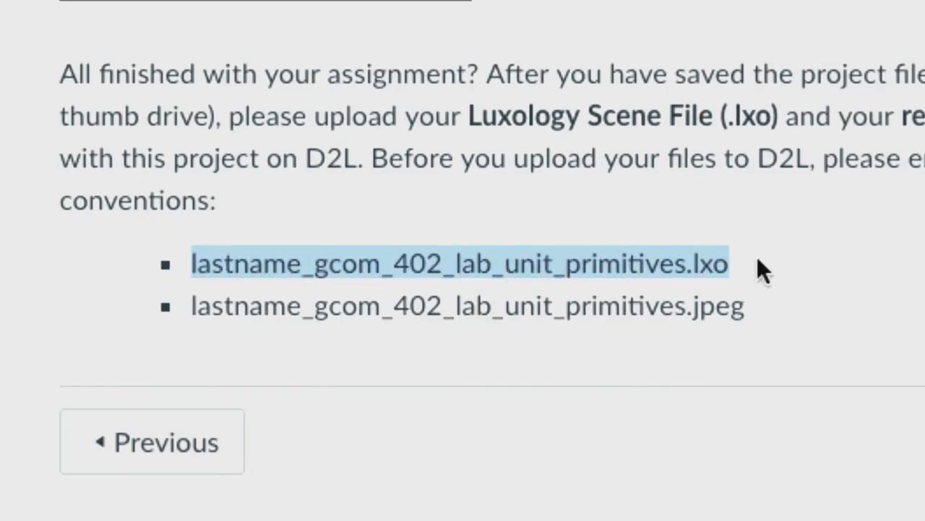
left_click_drag(191, 306, 822, 318)
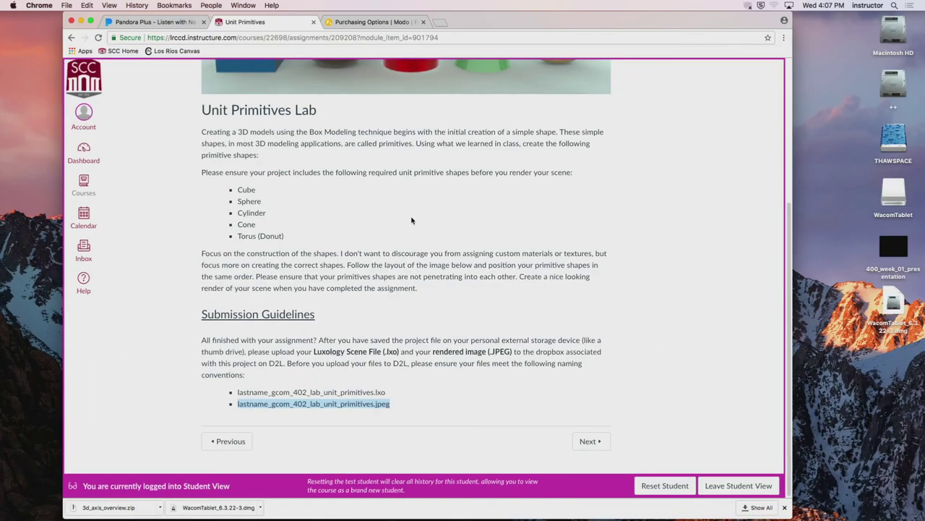
scroll(471, 180, "up", 5)
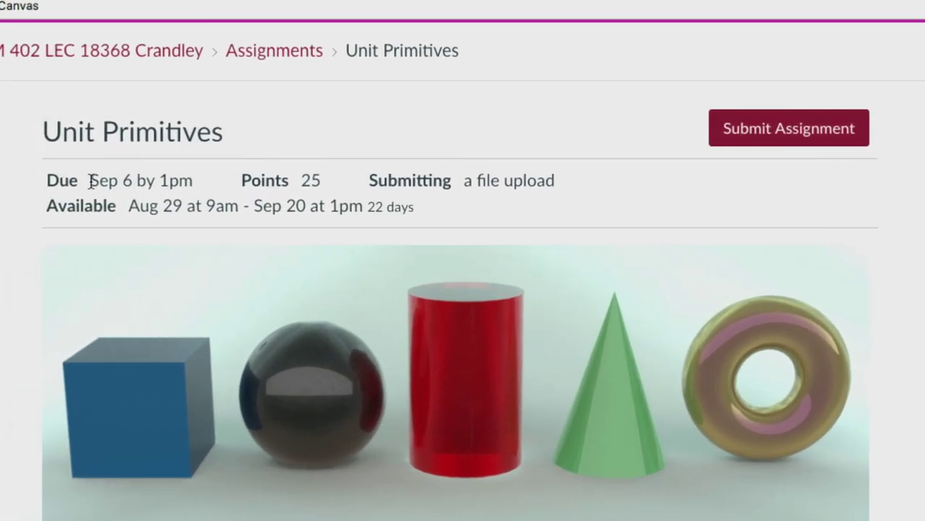
left_click_drag(91, 181, 180, 182)
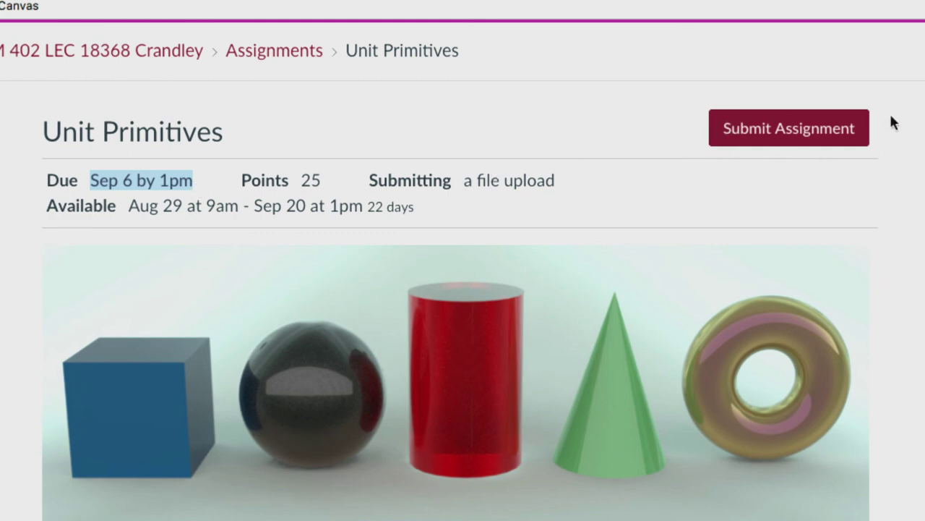
- Start the Unit Primitives submission and attach pats-silly-picture.JPG from the Desktop
scroll(786, 116, "down", 10)
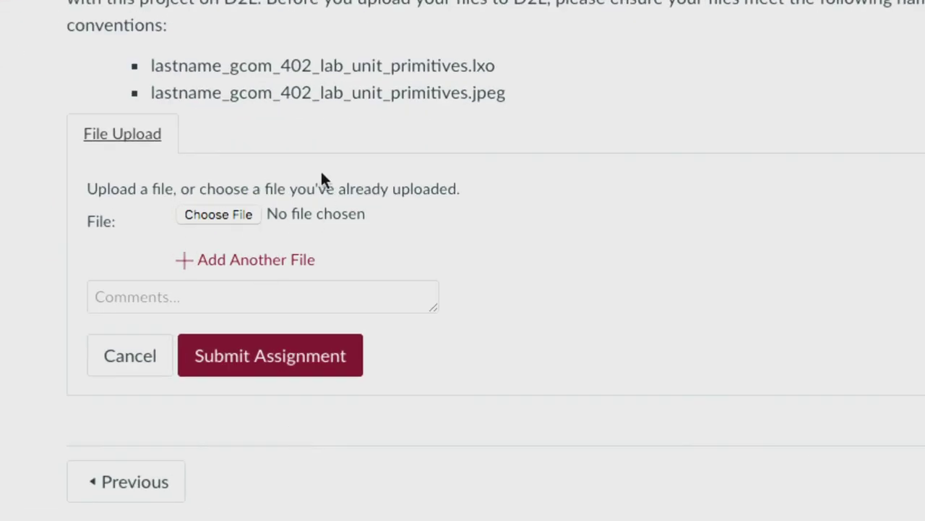
left_click(223, 214)
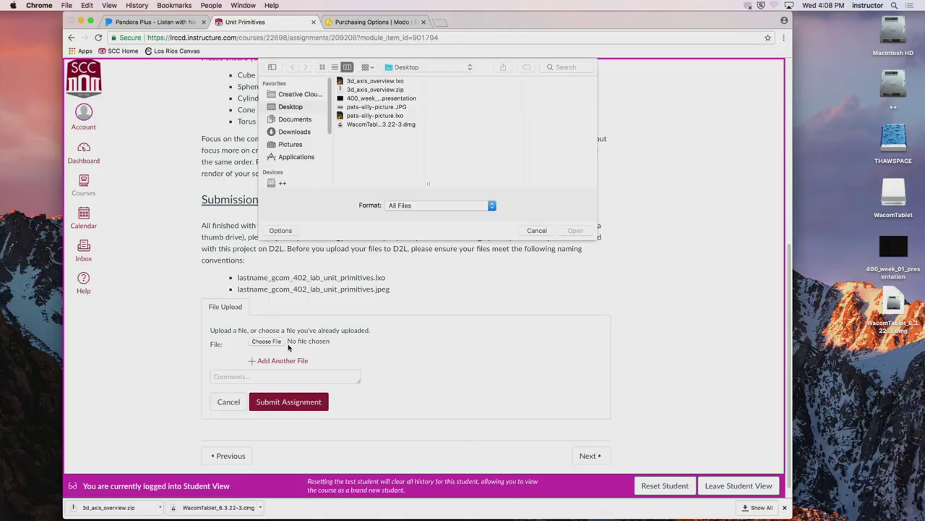
left_click_drag(429, 184, 504, 185)
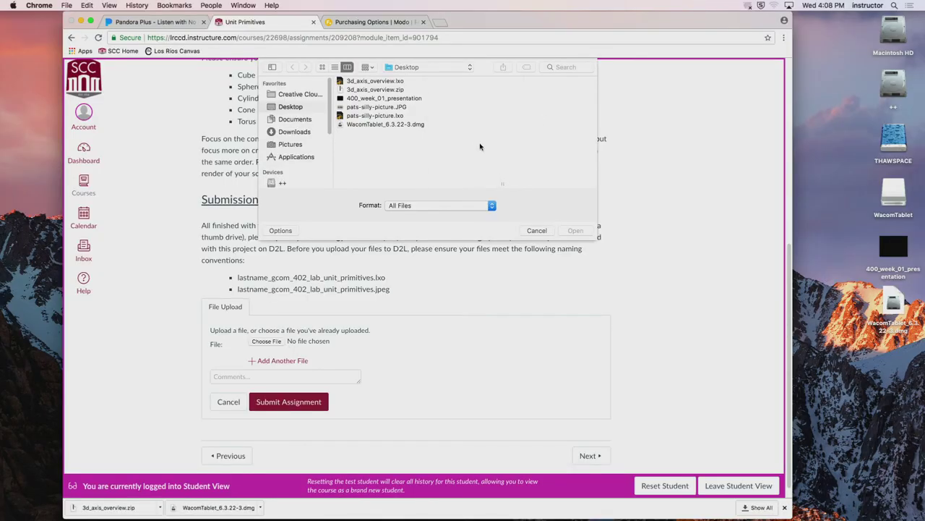
left_click(406, 107)
left_click(576, 231)
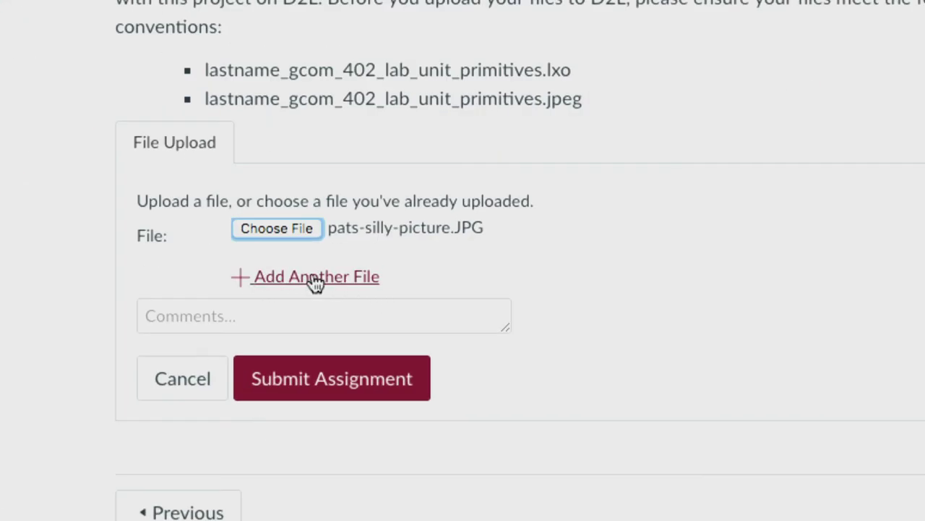
- Add a second file to the submission and attach pats-silly-picture.lxo from the Desktop
left_click(316, 283)
left_click(279, 275)
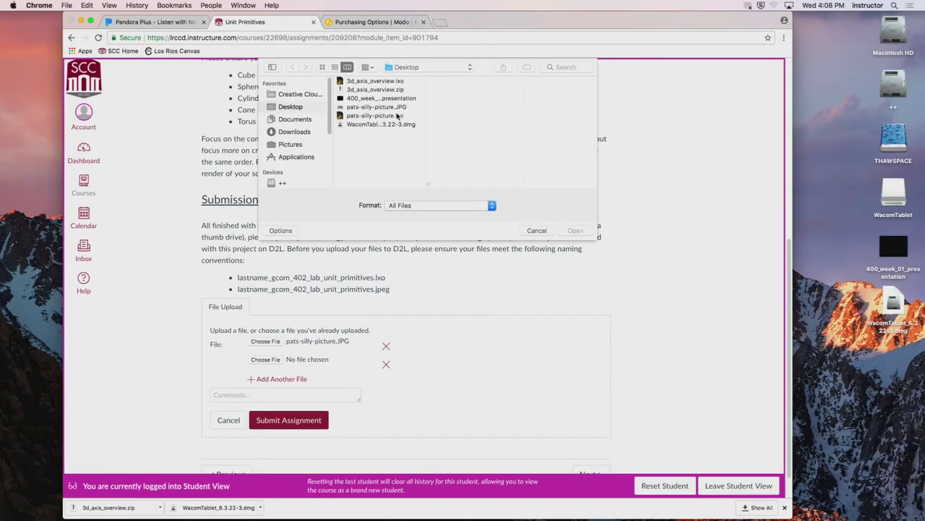
left_click(399, 116)
left_click(576, 230)
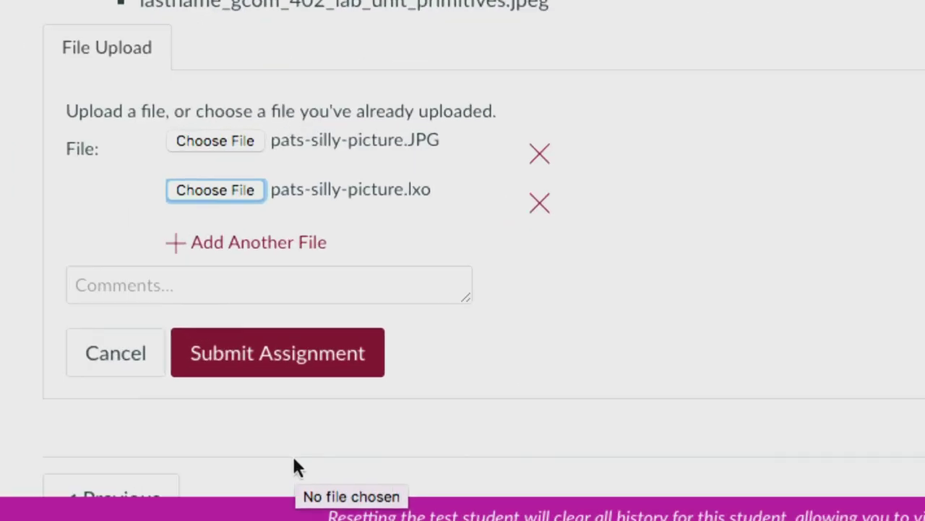
- Write a submission comment greeting the instructor and saying "This was lame! I don't want to do this anymore :(", and delete it
left_click(246, 290)
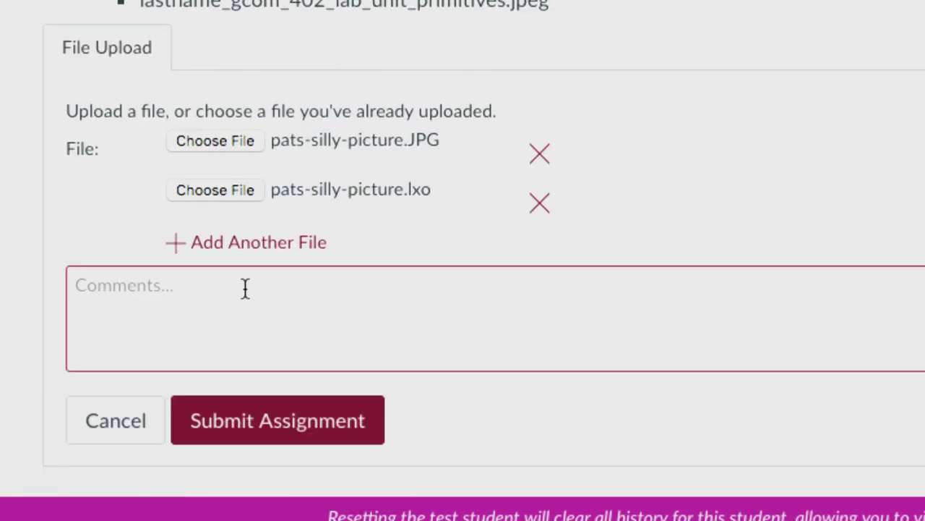
type("Hey Pat!  Tis")
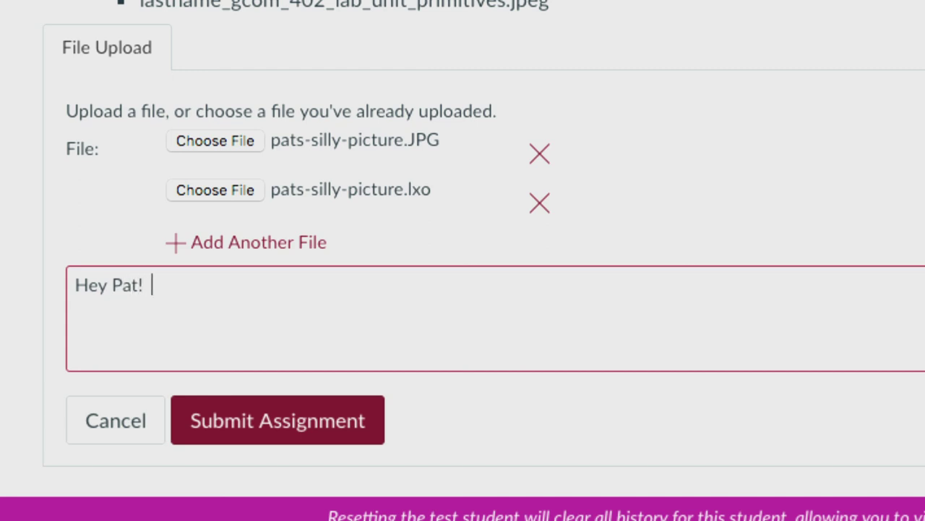
key("BackSpace")
key("BackSpace")
type("his was l")
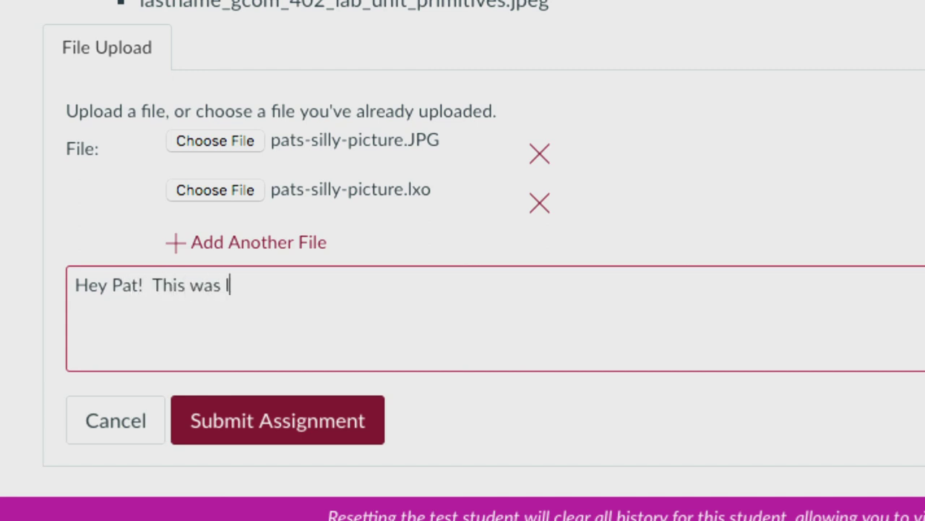
type("ame!  I don't w")
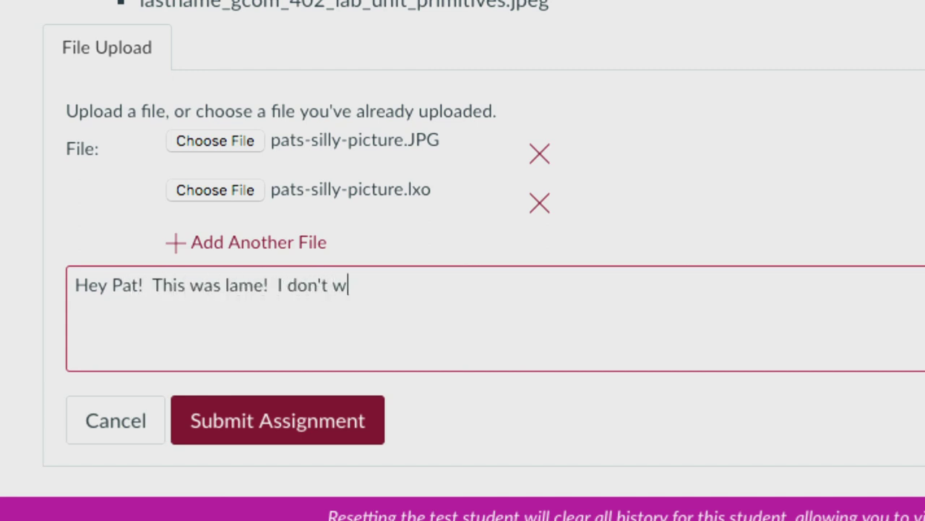
type("ant to do th")
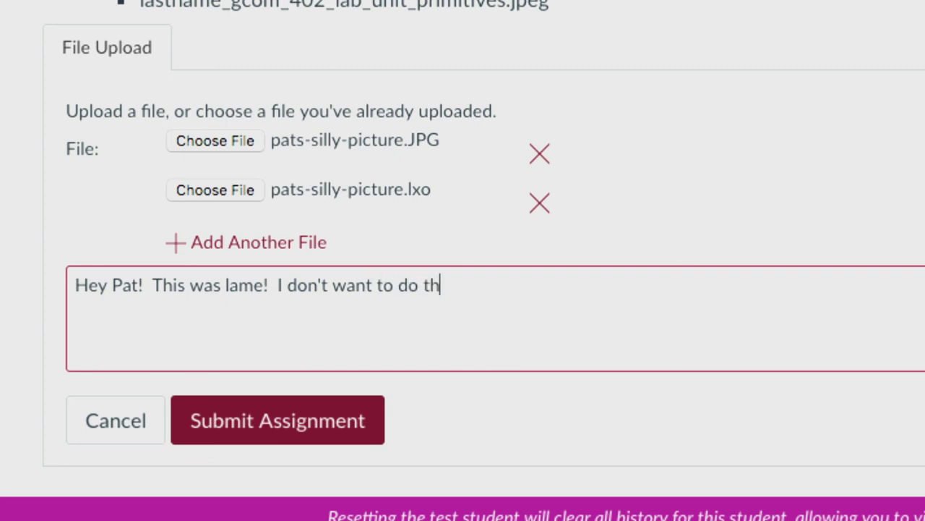
type("is anymore :)")
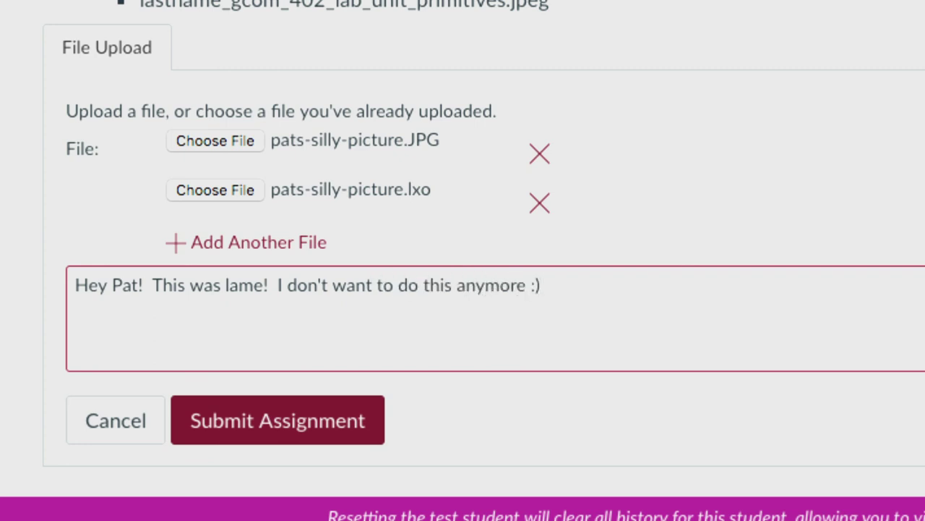
key("BackSpace")
type("(")
left_click_drag(543, 289, 1, 286)
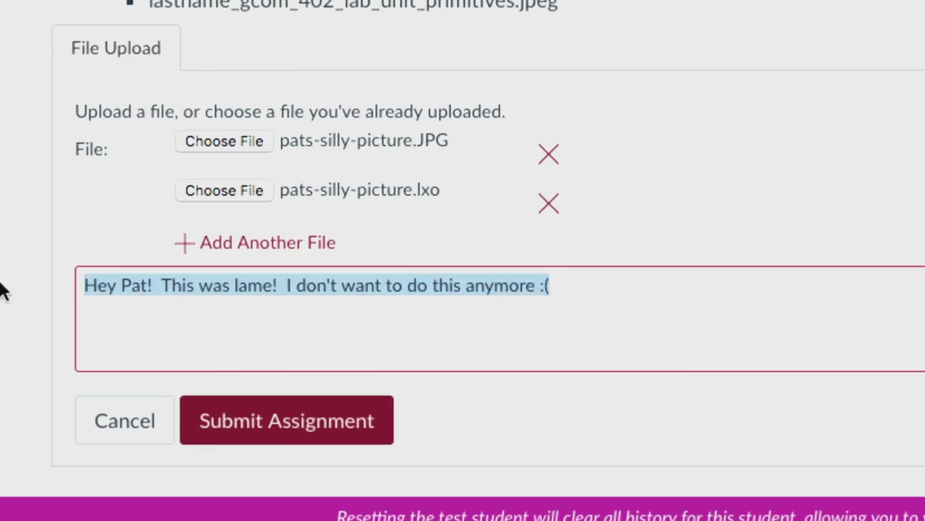
key("BackSpace")
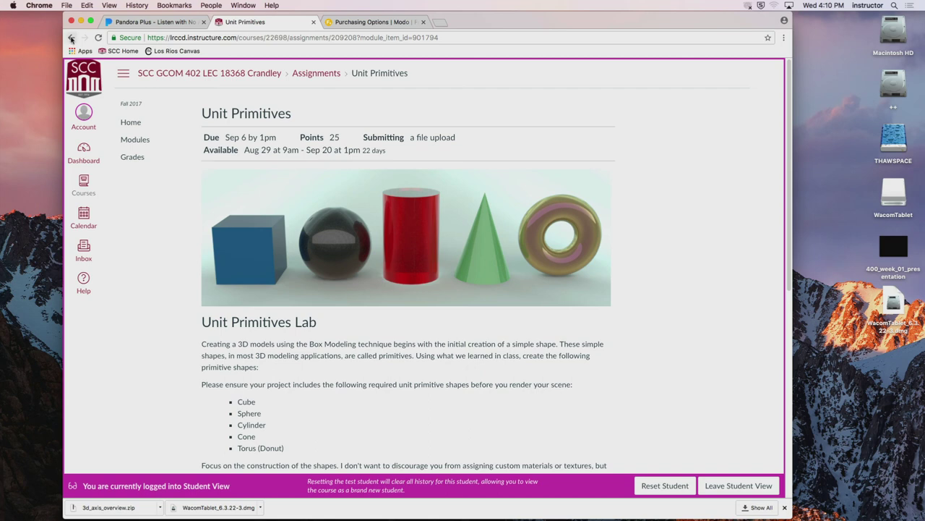
- Leave the unsubmitted assignment for the course modules and open the Shape Sorter homework down to its Resources section
left_click(134, 141)
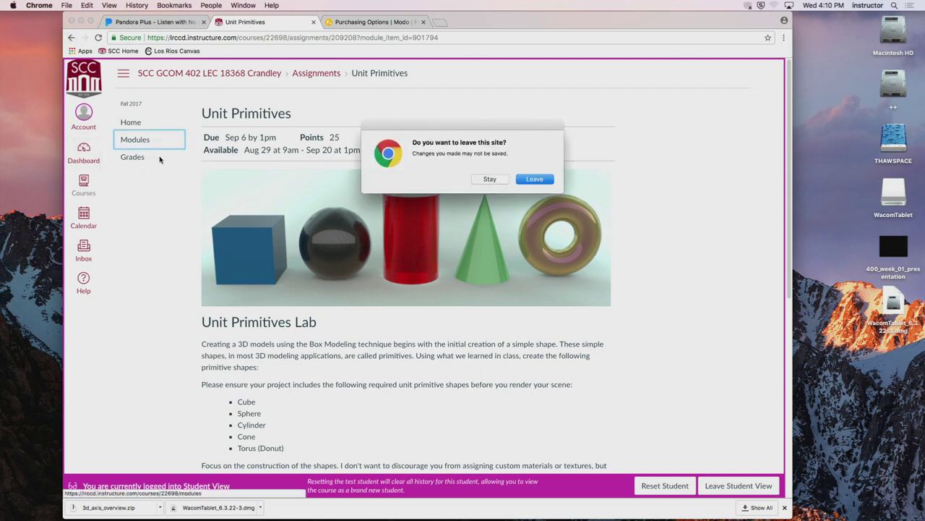
left_click(535, 179)
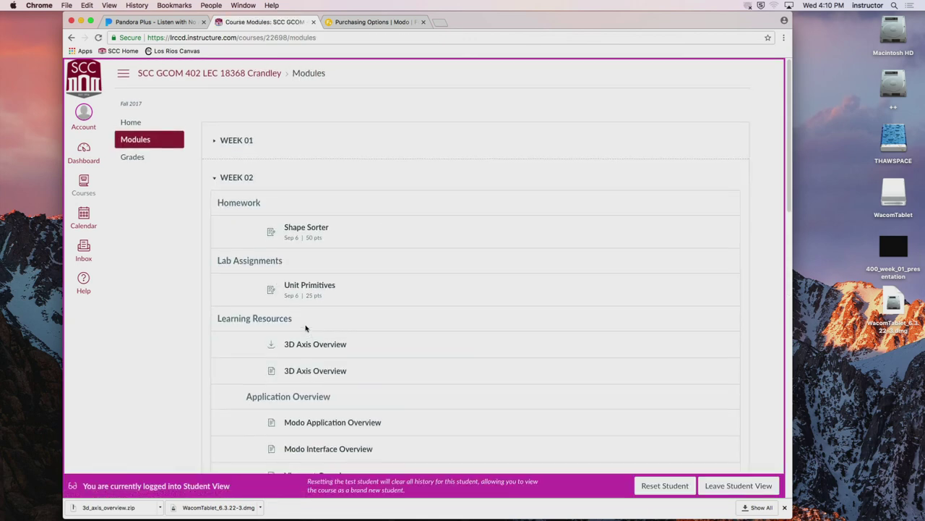
left_click(298, 230)
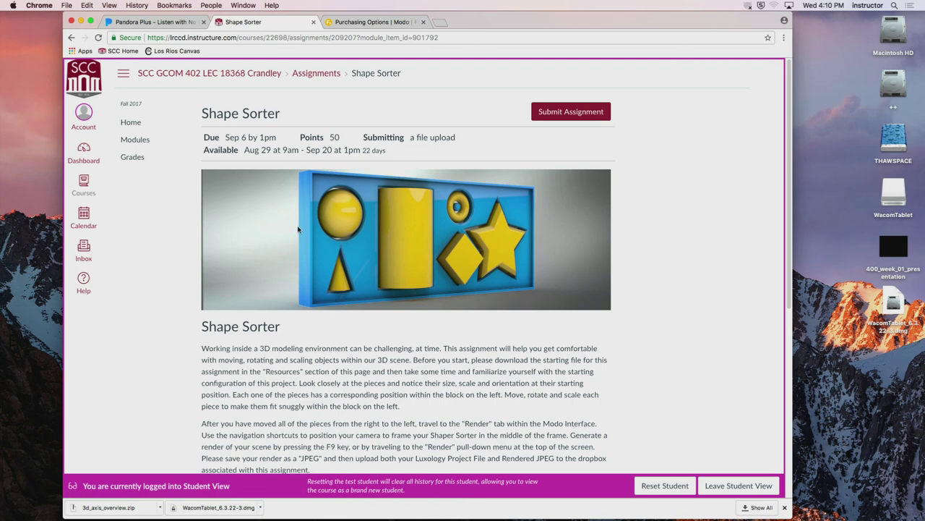
scroll(681, 352, "down", 5)
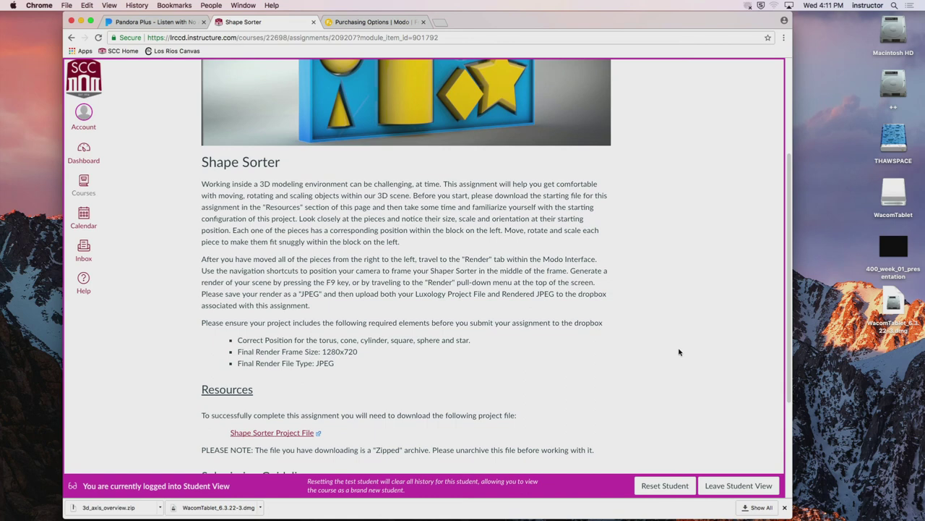
scroll(420, 405, "down", 5)
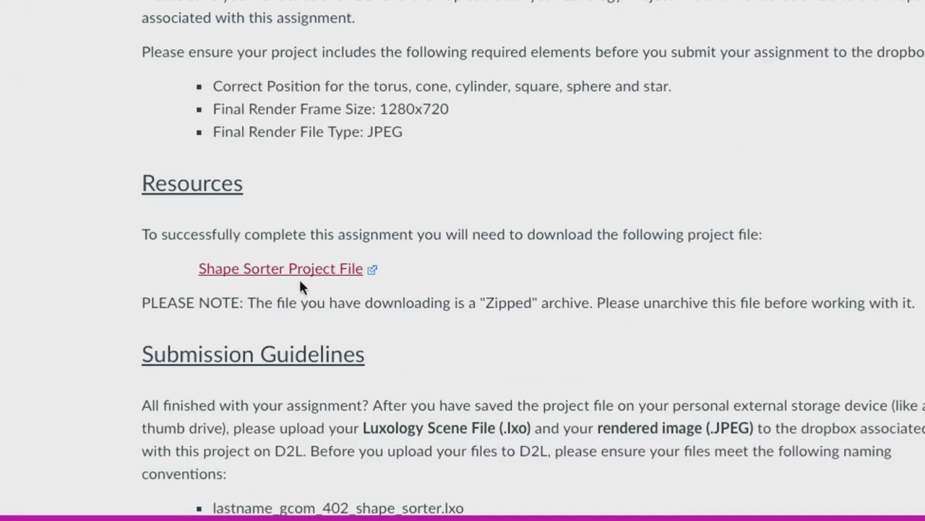
- Download the Shape Sorter Project File archive and open the extracted gcom_402_wk02_hmwk_shape_sorter_start.lxo scene in Modo
left_click(245, 274)
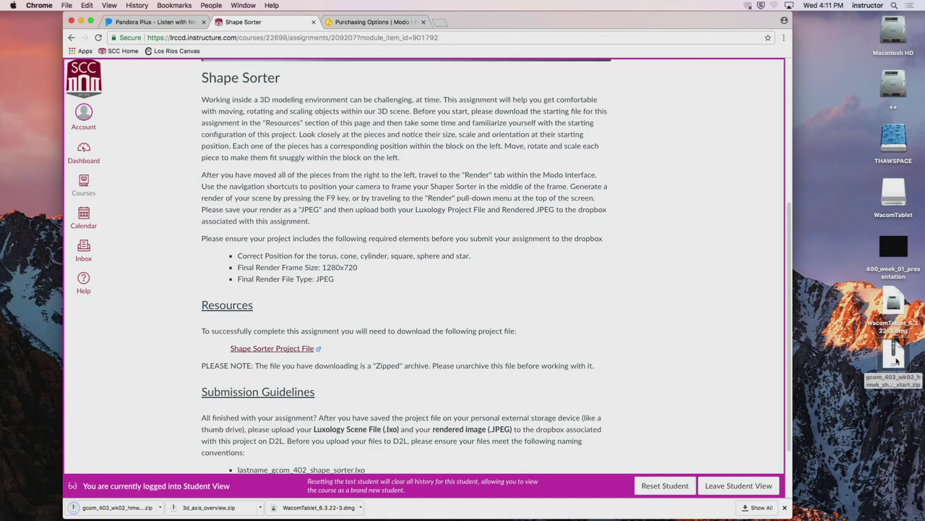
left_click(895, 362)
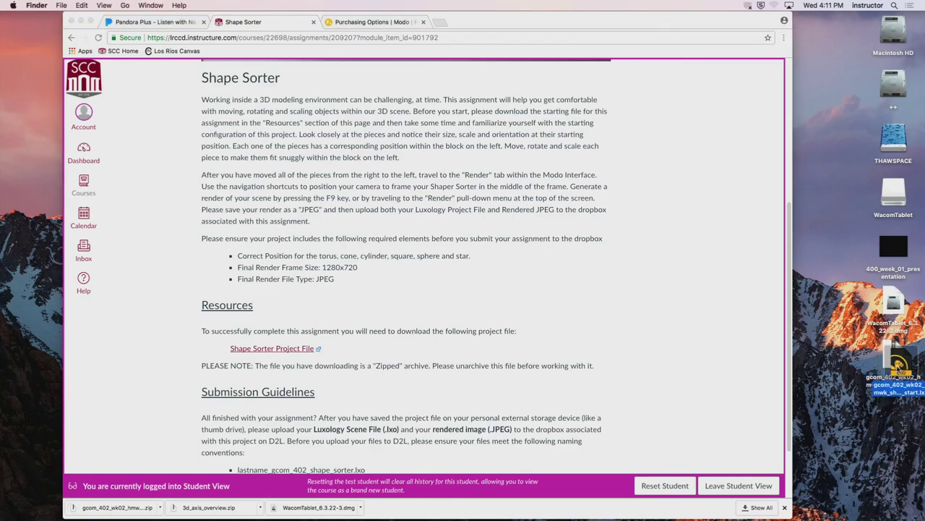
double_click(896, 365)
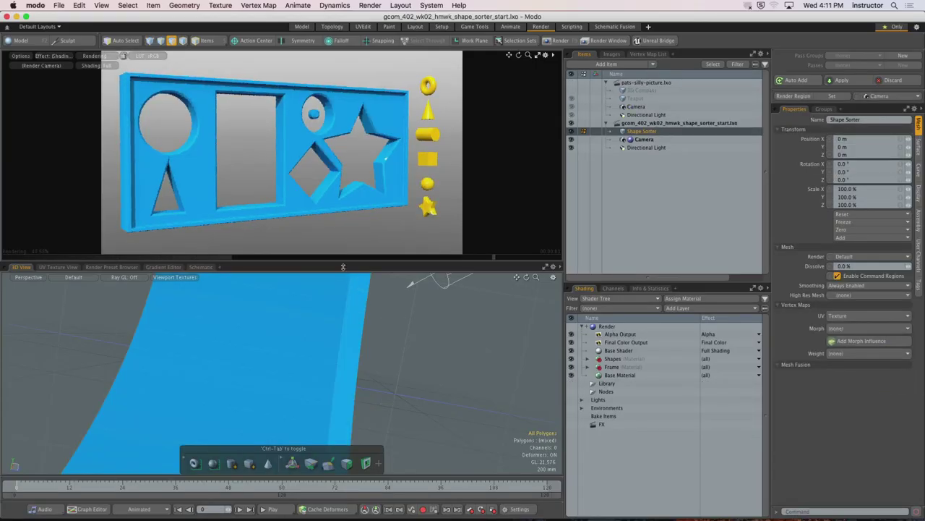